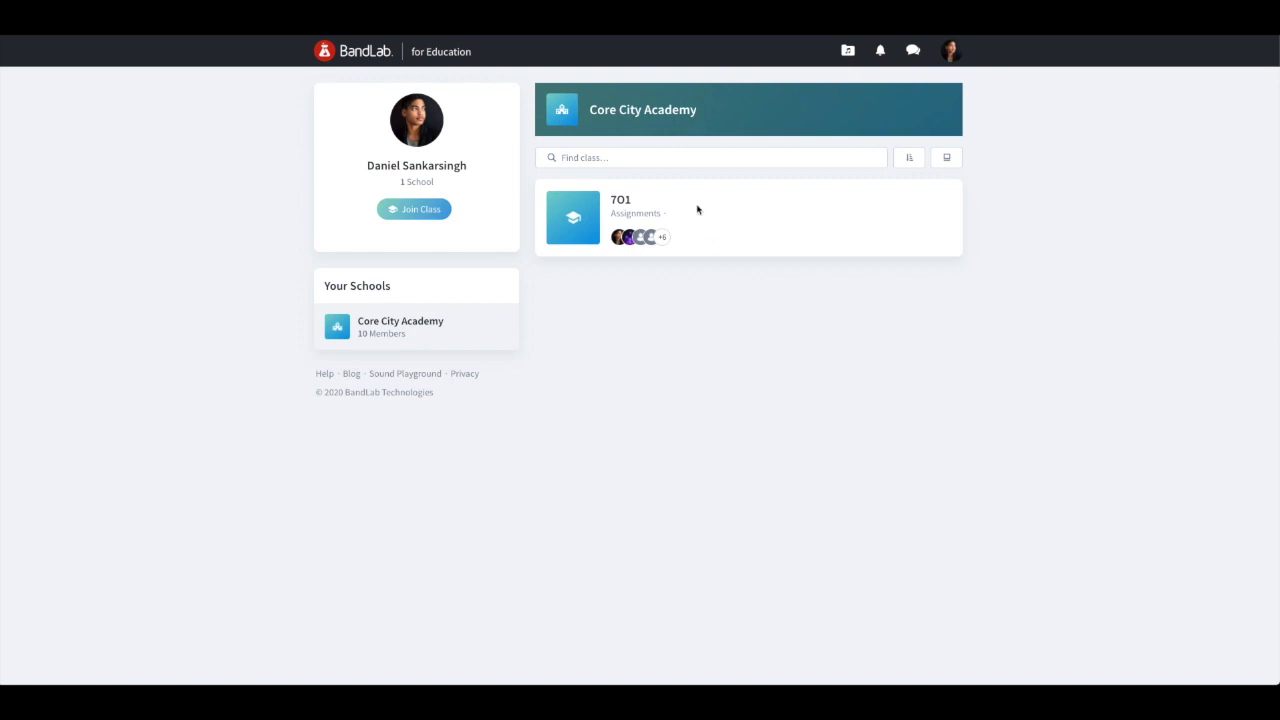
# Start the "Composition using loops" assignment in class 7O1 from the teacher's version and open the loop browser.
pyautogui.click(630, 206)
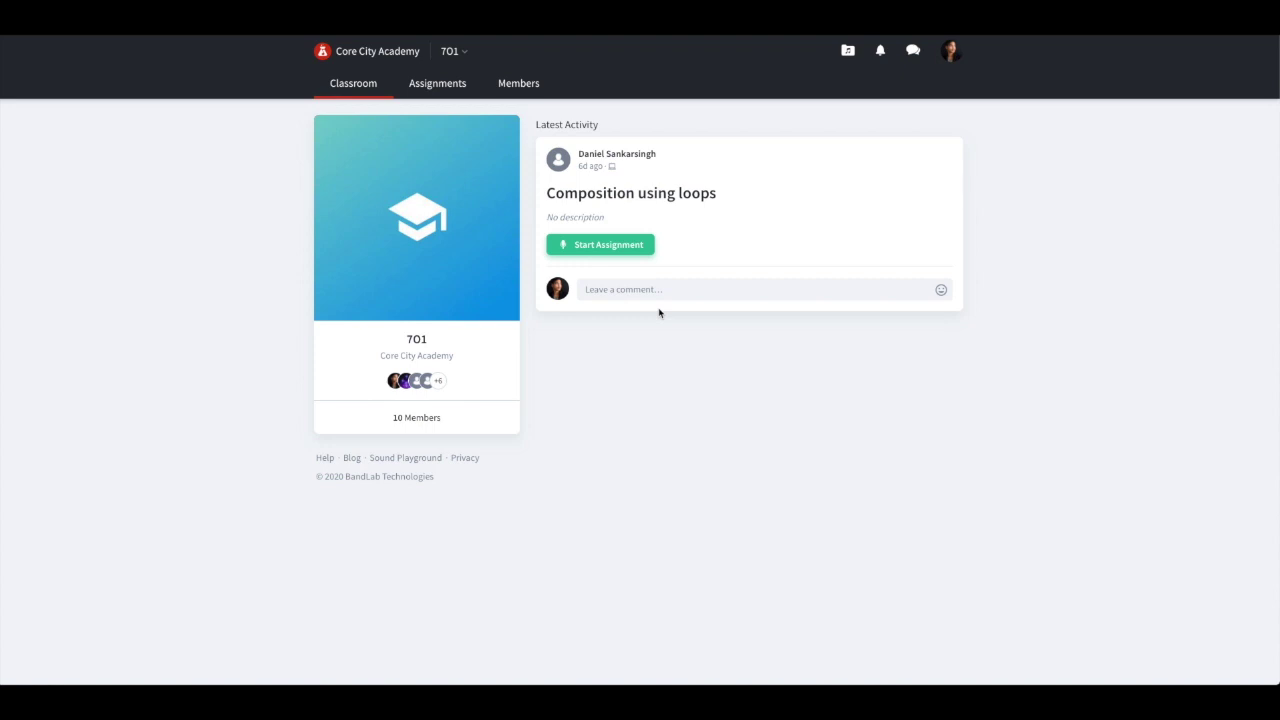
pyautogui.click(636, 246)
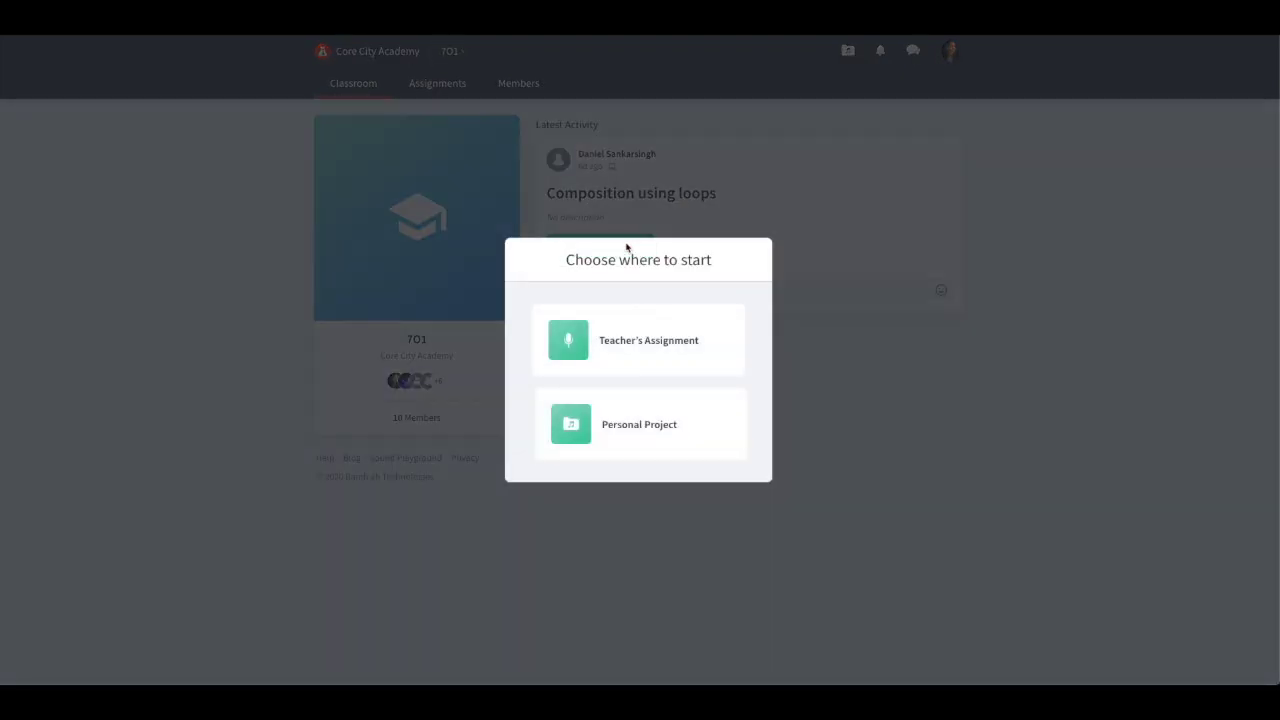
pyautogui.click(641, 361)
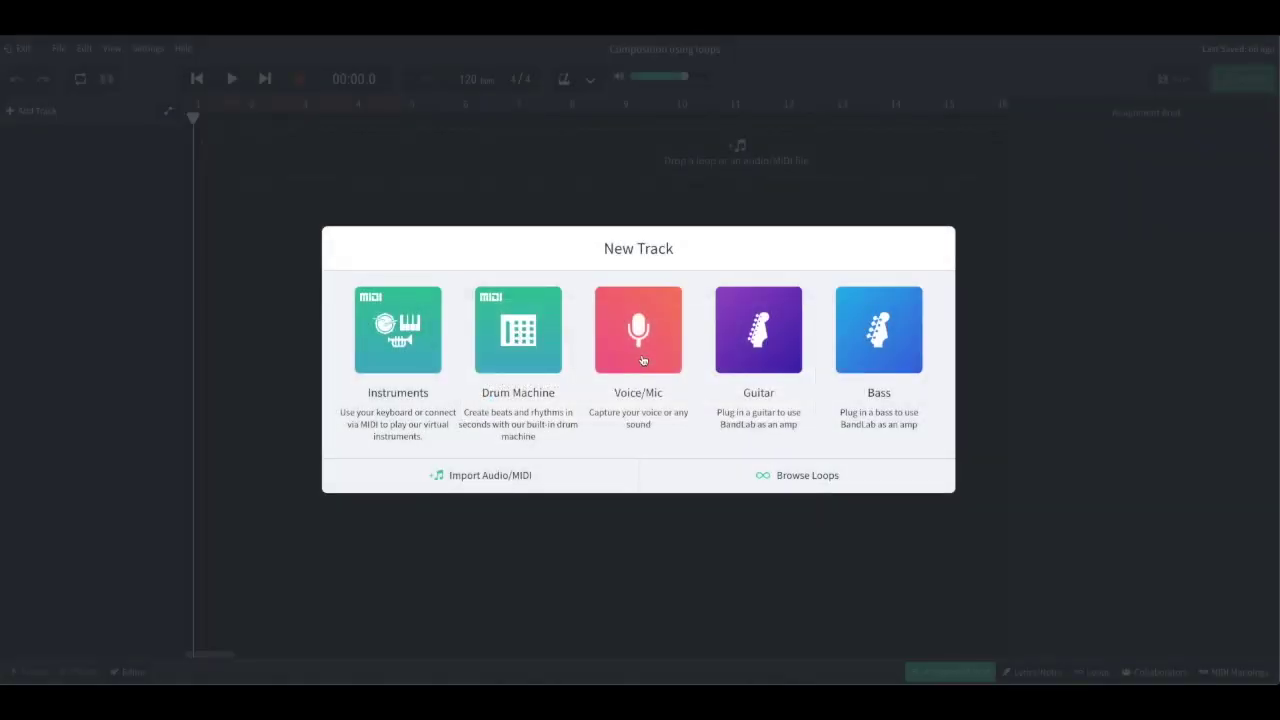
pyautogui.click(788, 479)
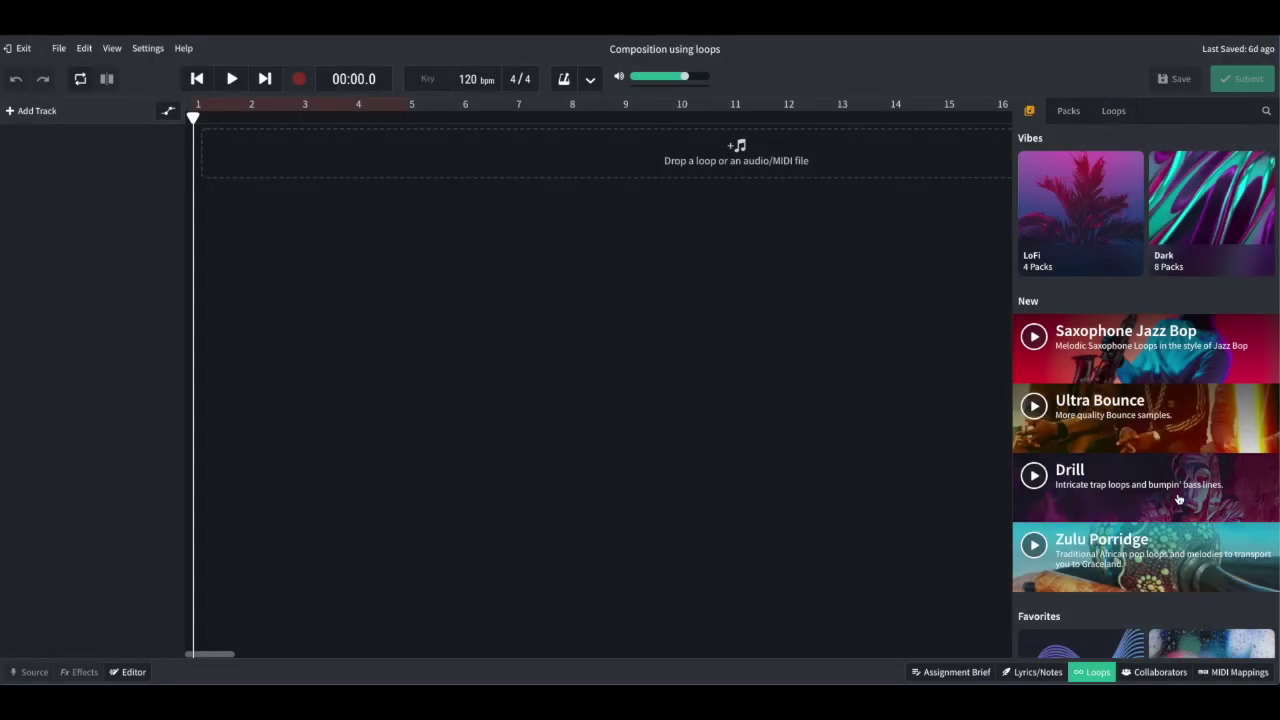
# Look through the featured loops and the full list of packs, and open the Lo-Fi Hip Hop Vol. 3 pack.
pyautogui.scroll(-2, 1178, 499)
pyautogui.scroll(-8, 1178, 499)
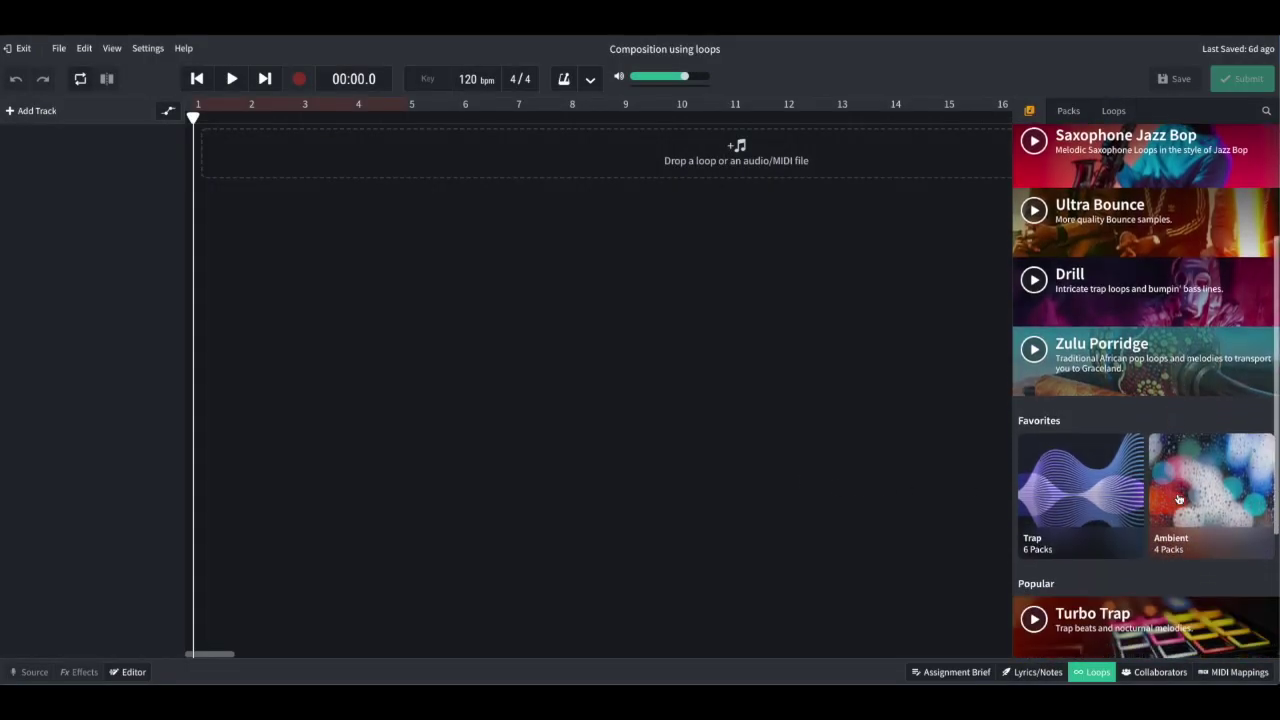
pyautogui.scroll(10, 1178, 499)
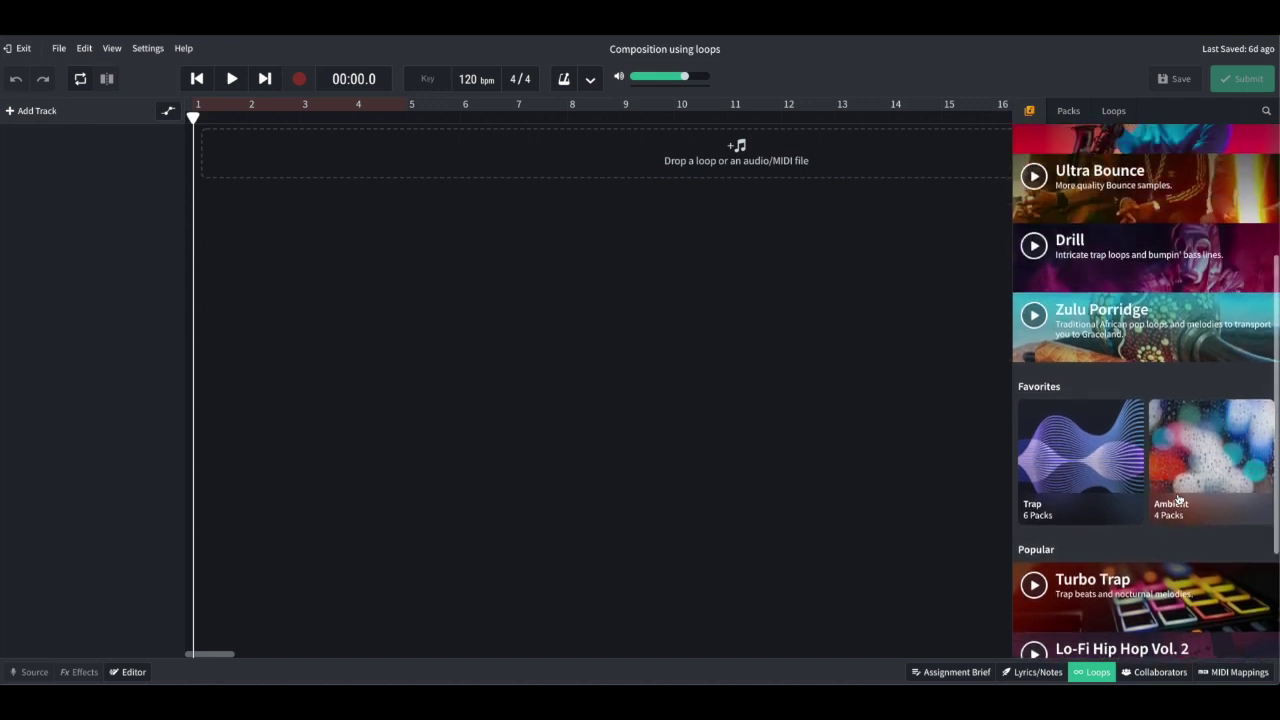
pyautogui.click(1066, 110)
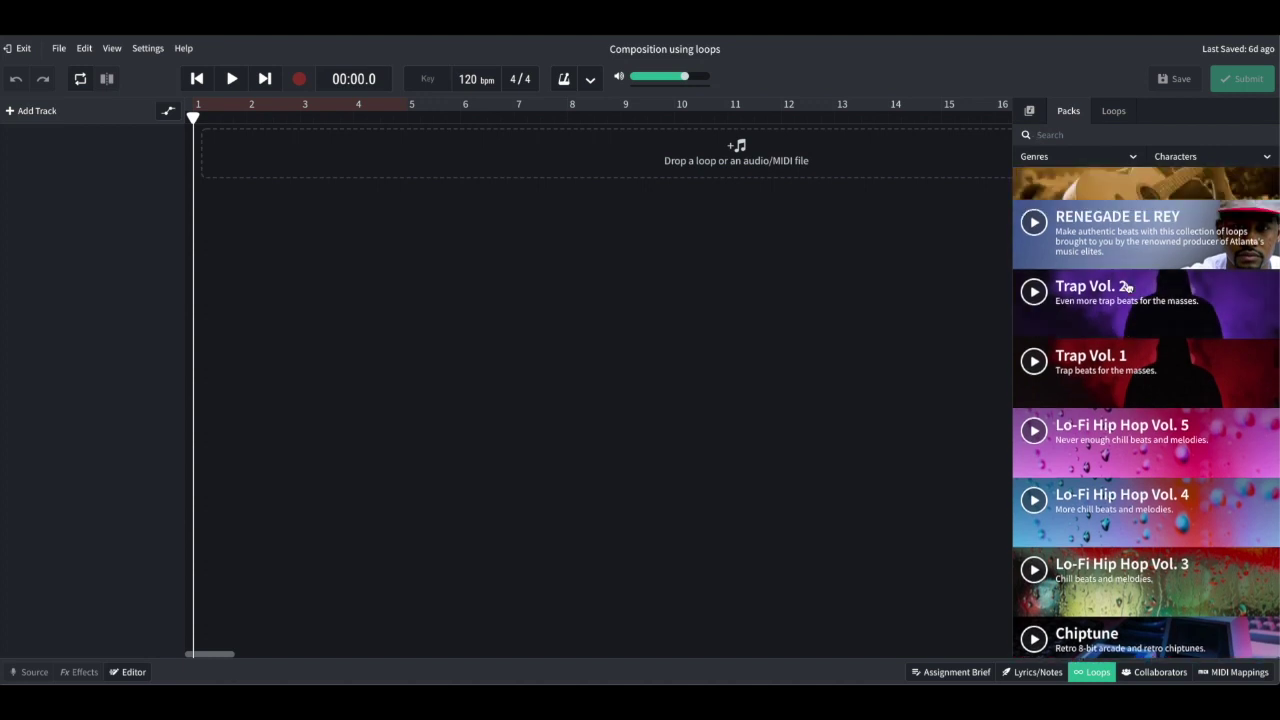
pyautogui.scroll(-3, 1127, 287)
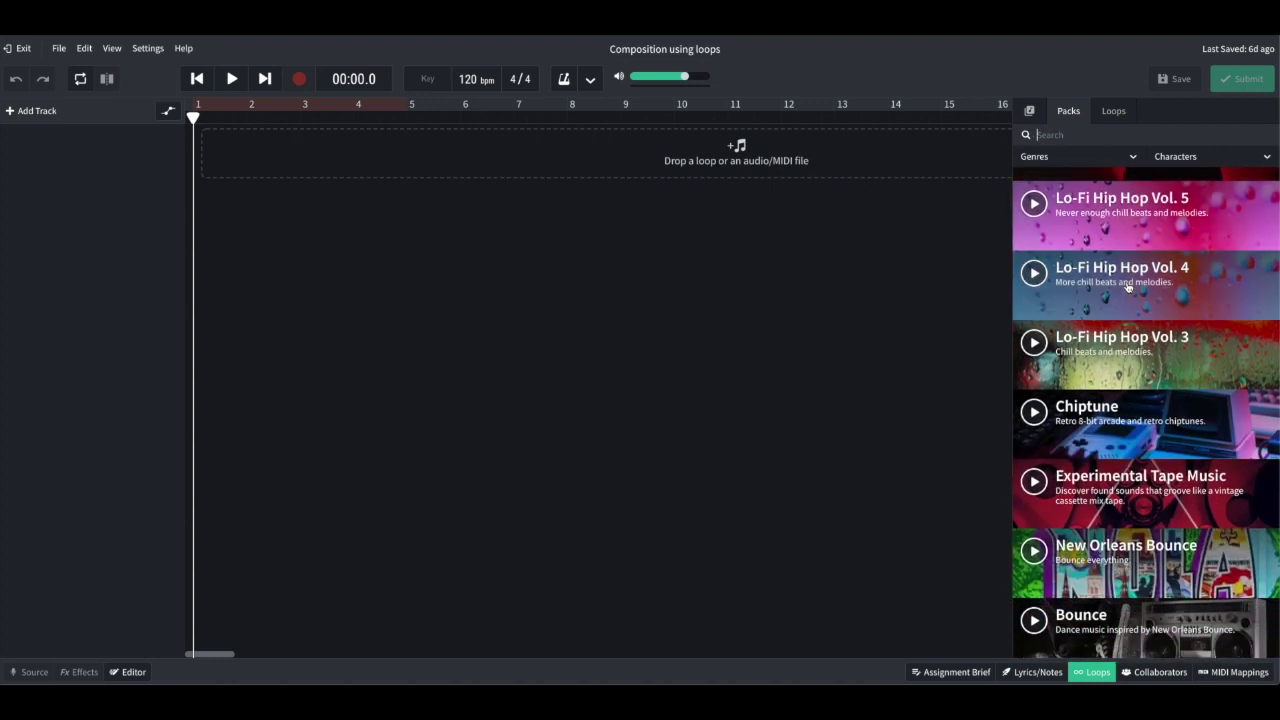
pyautogui.scroll(1, 1127, 287)
pyautogui.scroll(-1, 1128, 287)
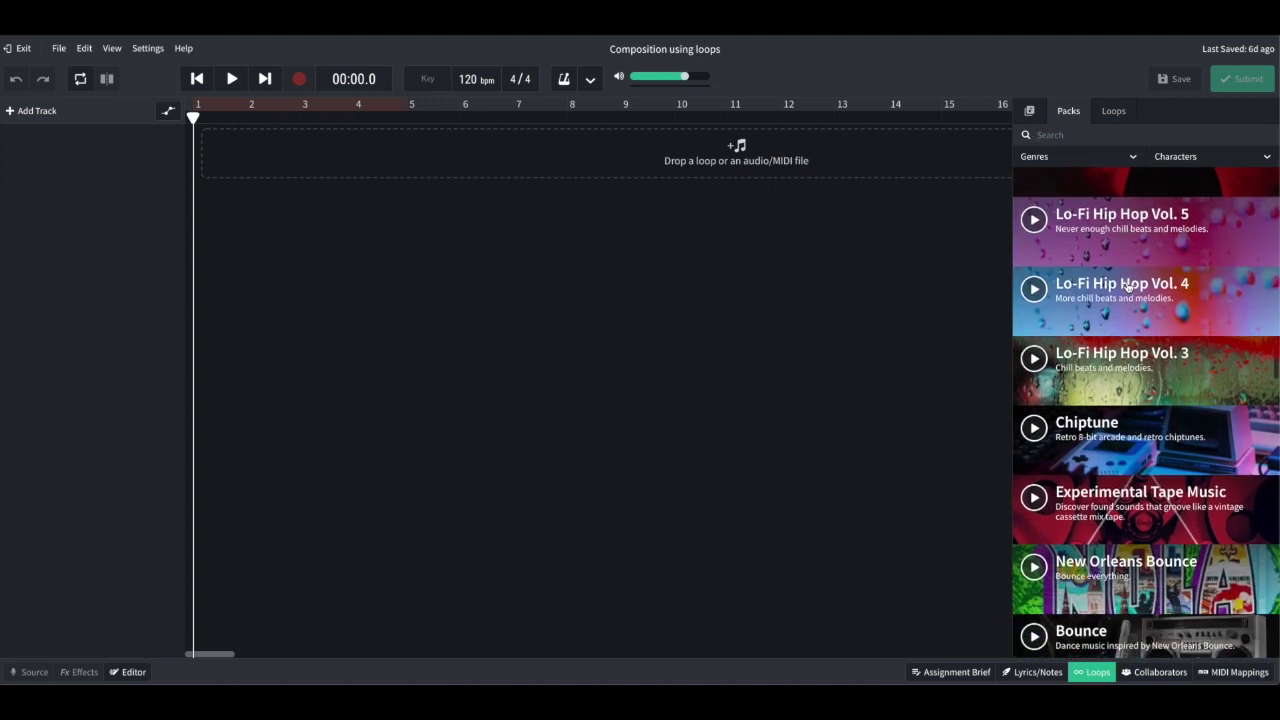
pyautogui.click(1152, 387)
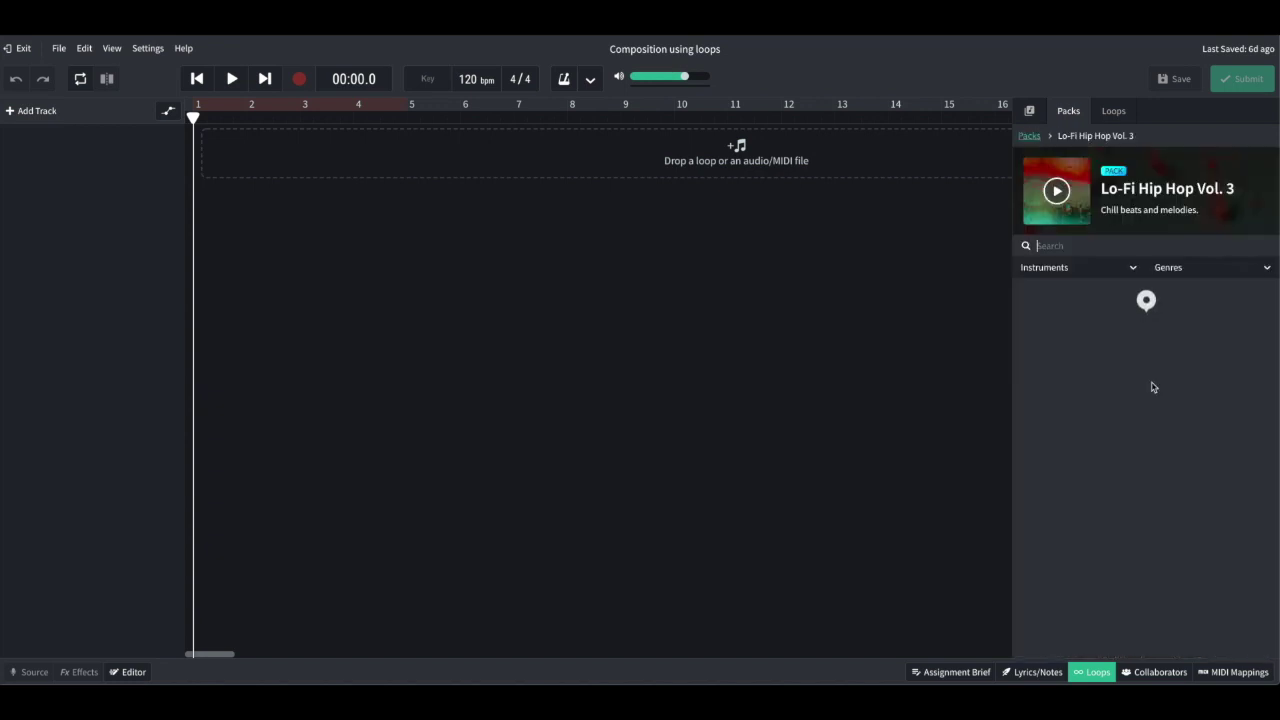
# Preview the LoFi Hip Hop Drums 03, Drums 02 and Drums 01 loops one after another.
pyautogui.scroll(-1, 1152, 434)
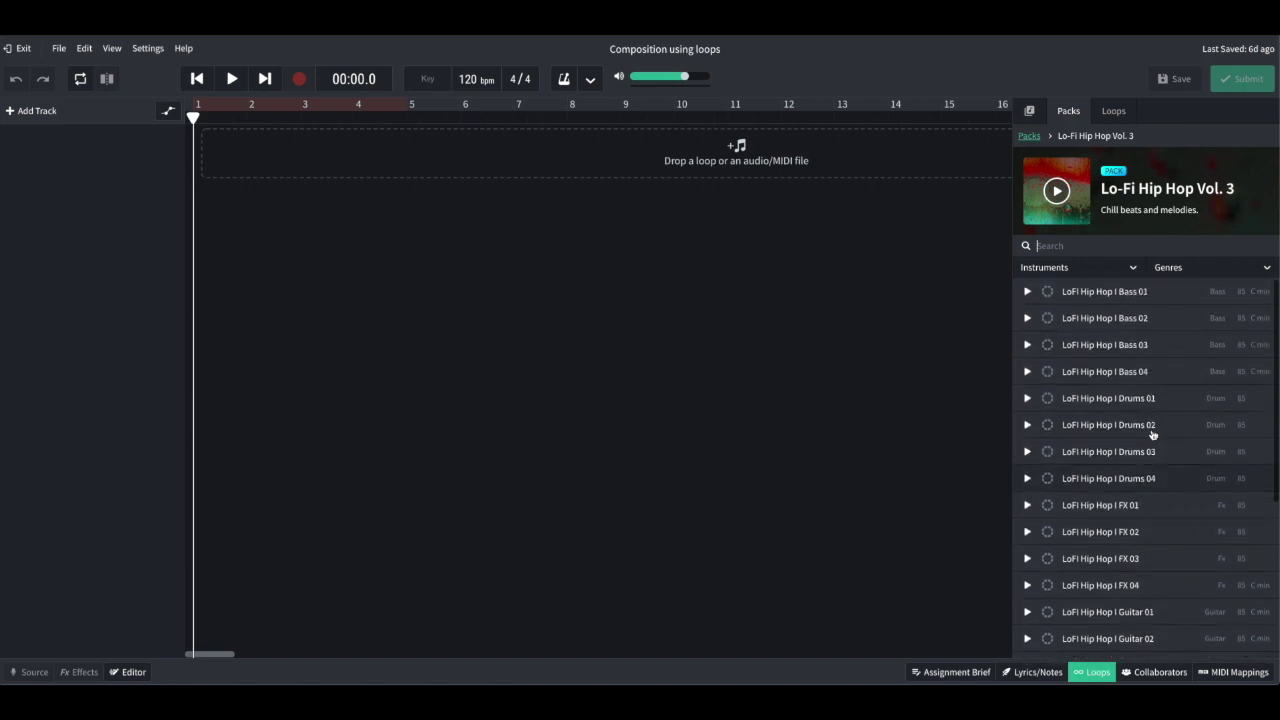
pyautogui.scroll(1, 1152, 434)
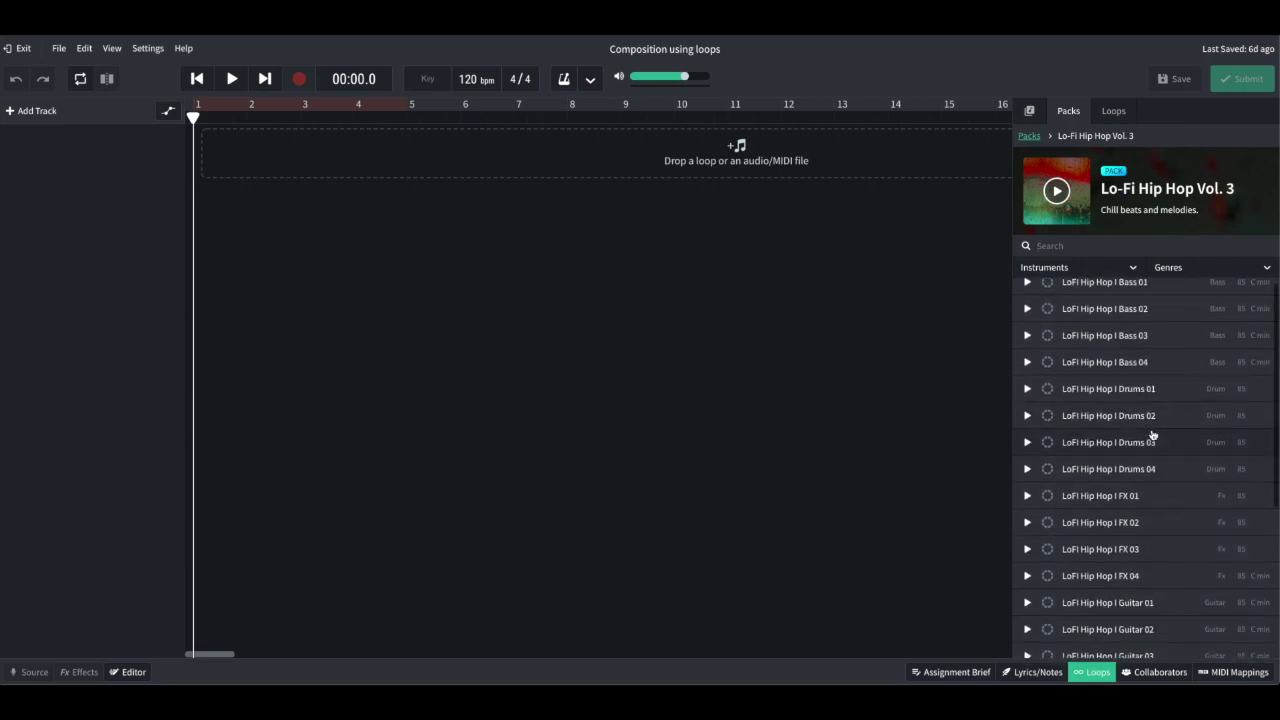
pyautogui.click(1028, 443)
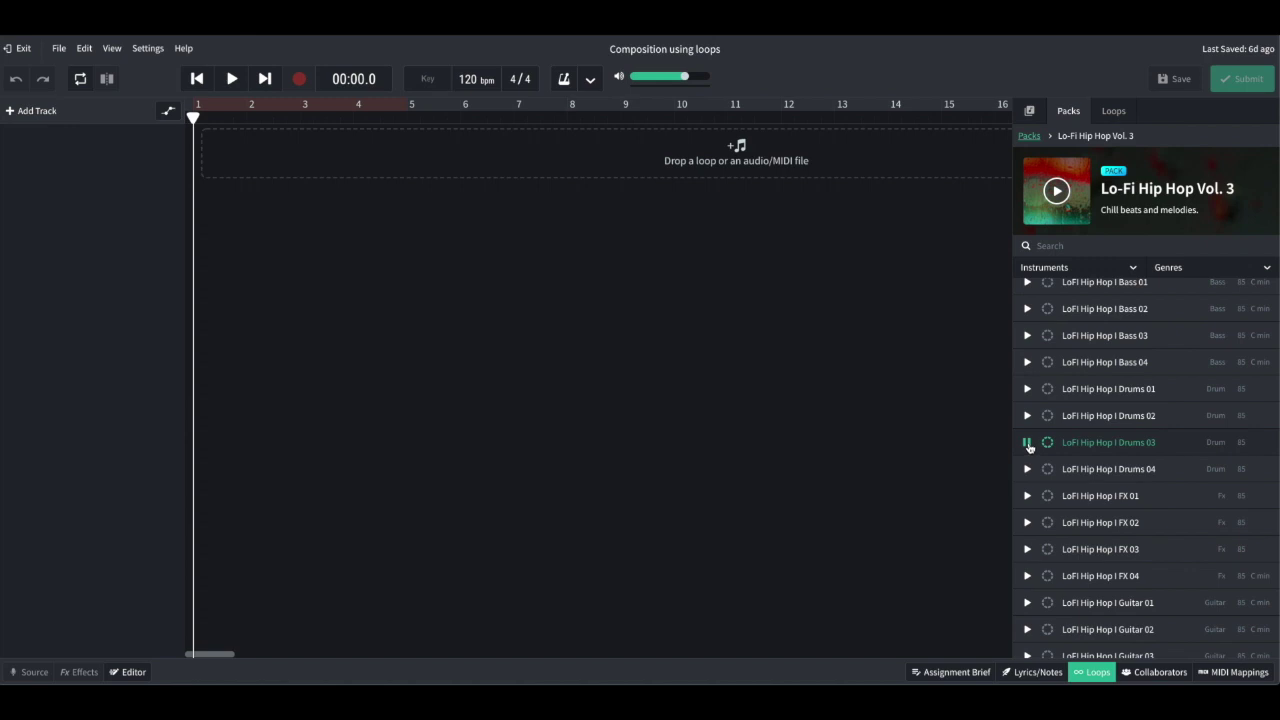
pyautogui.click(1028, 444)
pyautogui.click(1028, 417)
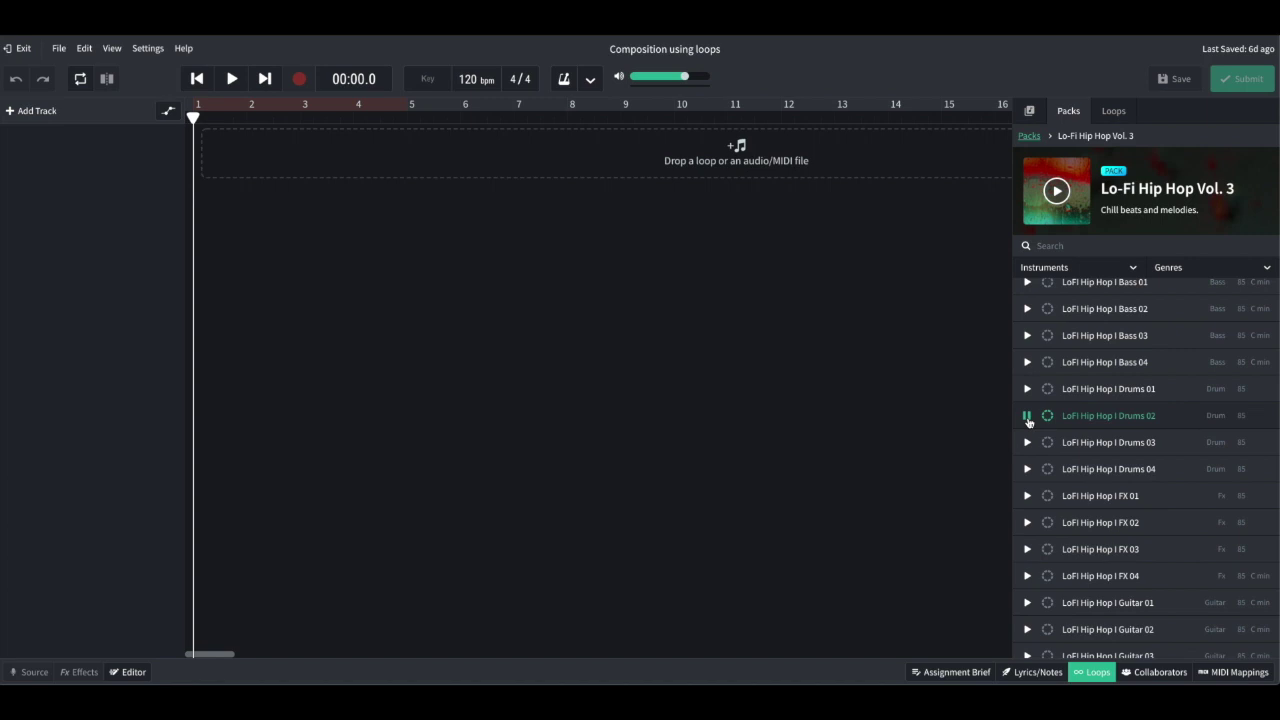
pyautogui.click(1027, 417)
pyautogui.click(1027, 395)
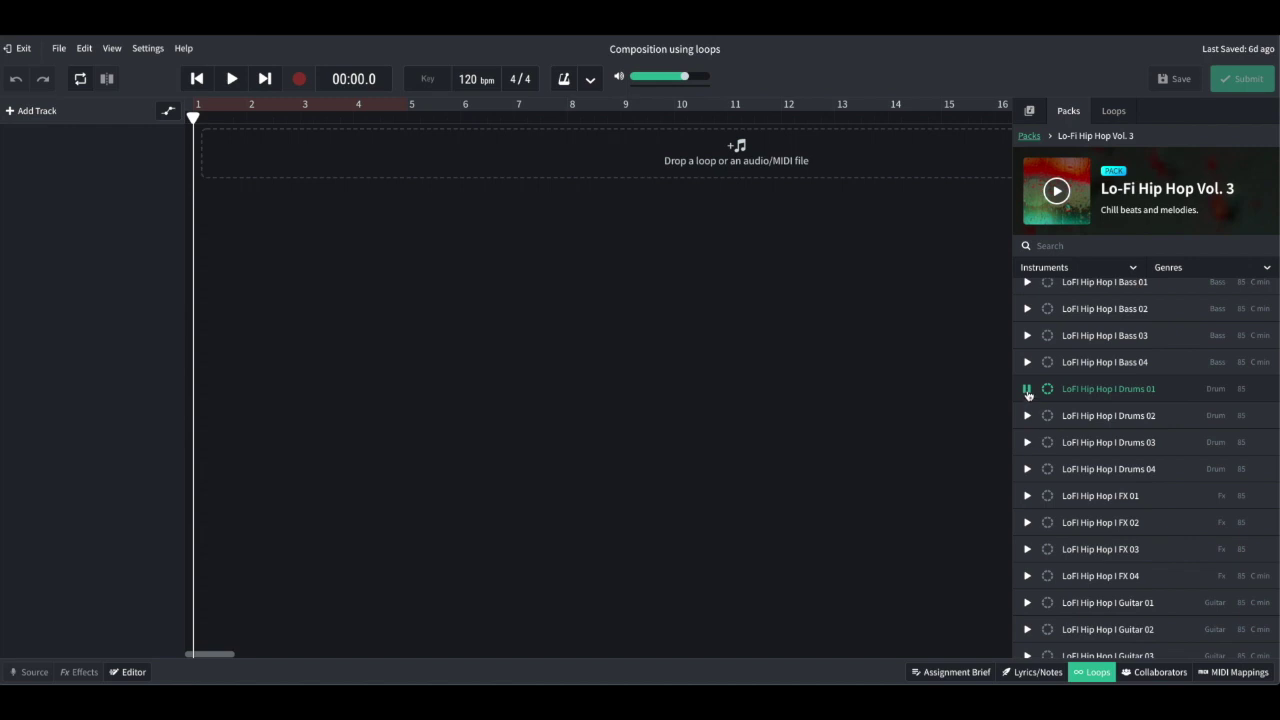
pyautogui.click(1027, 394)
# Add the LoFi Hip Hop Drums 01 loop as a track starting at bar 1 and play it back.
pyautogui.moveTo(1071, 394); pyautogui.dragTo(355, 179)
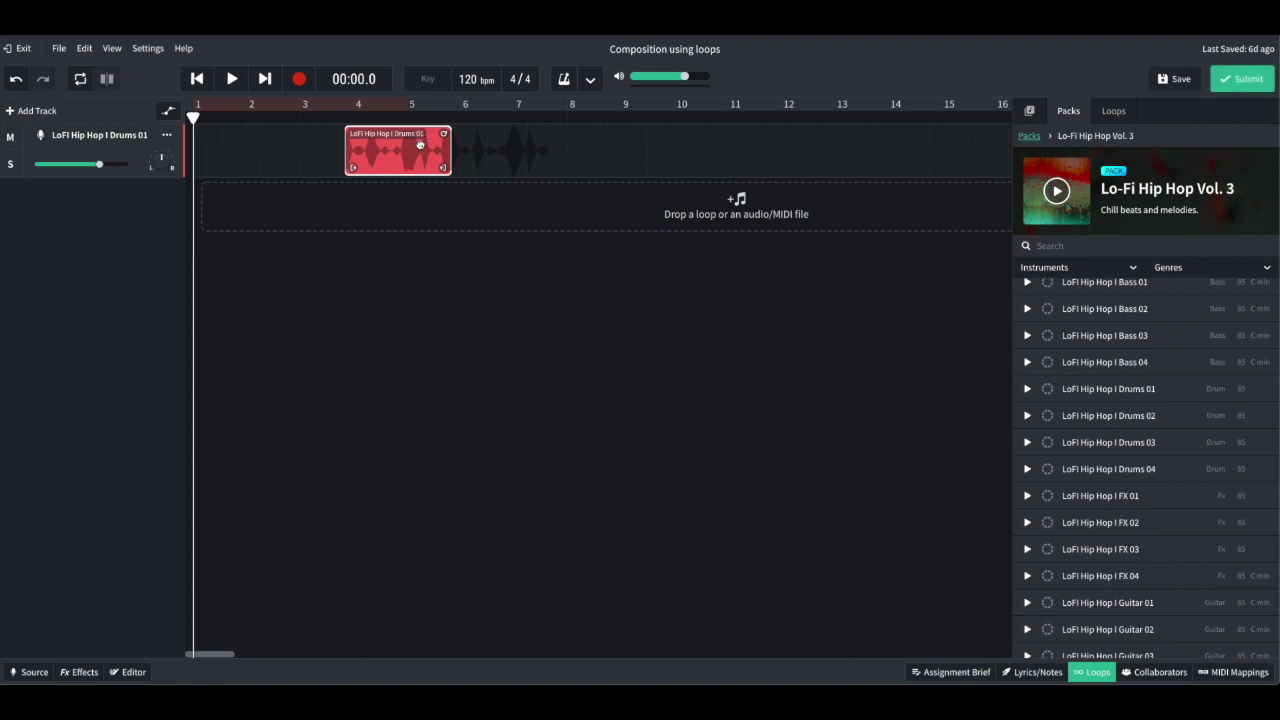
pyautogui.moveTo(420, 146); pyautogui.dragTo(267, 147)
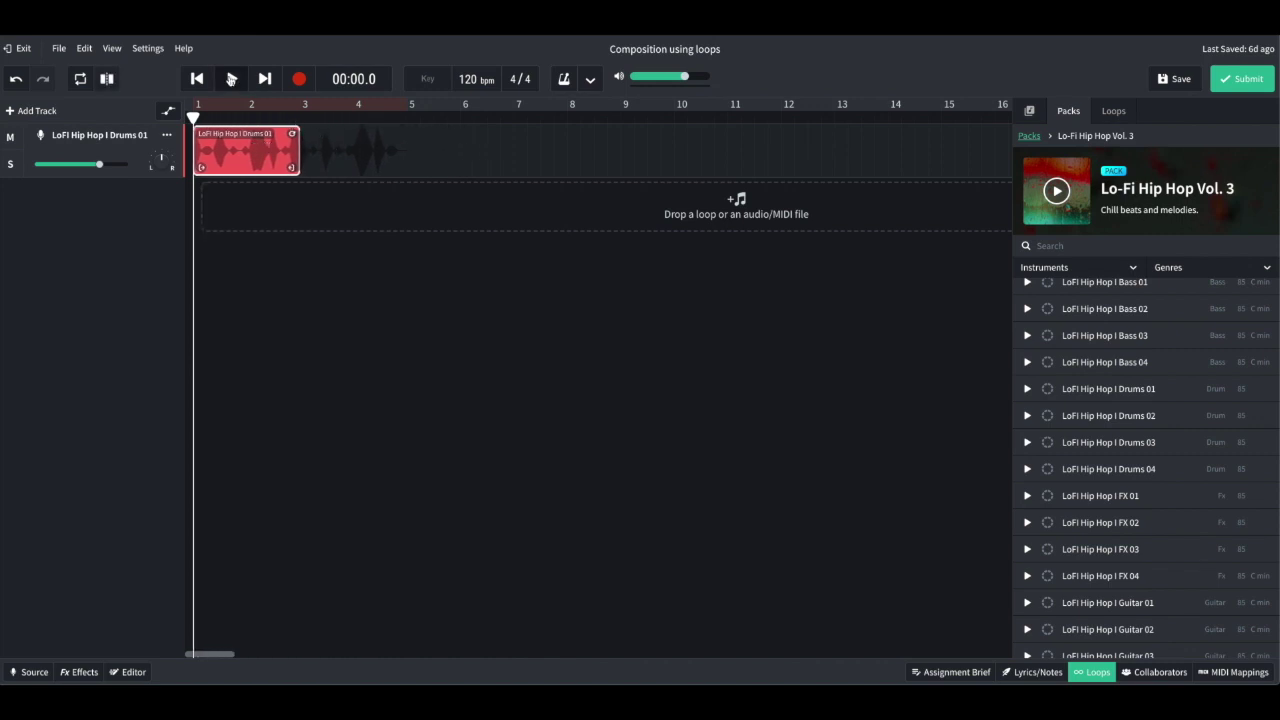
pyautogui.click(231, 79)
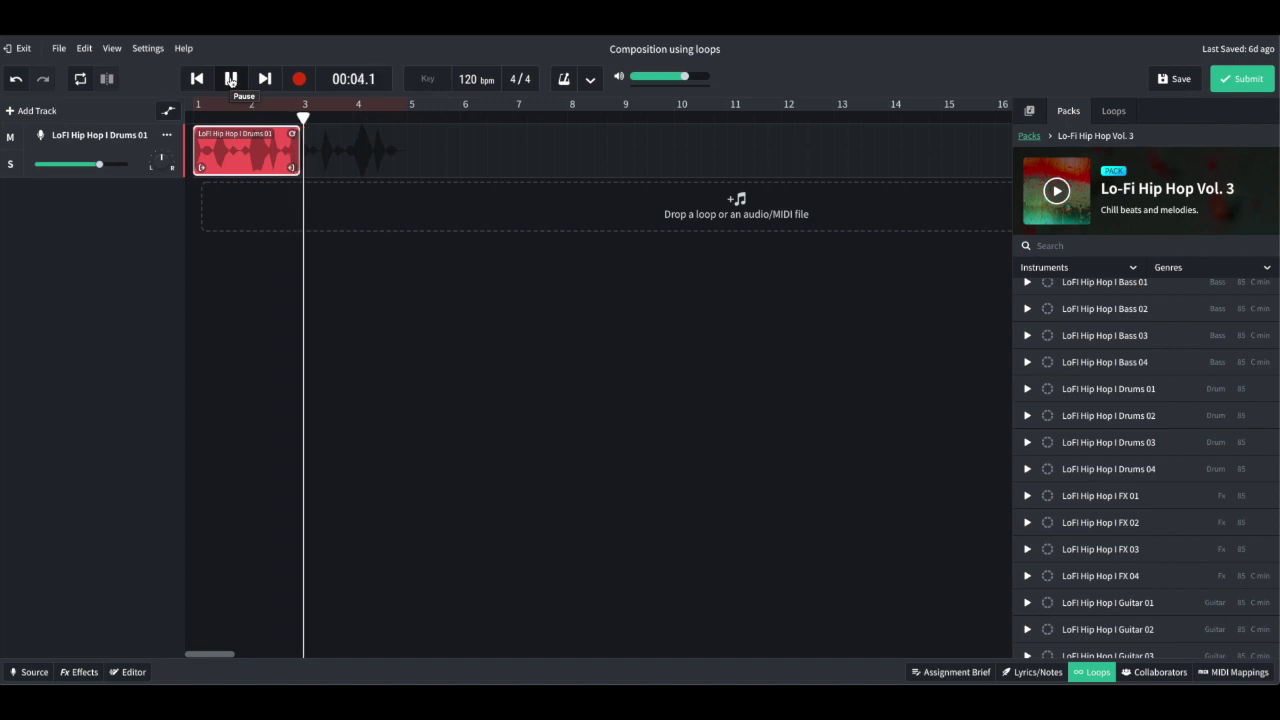
pyautogui.click(231, 79)
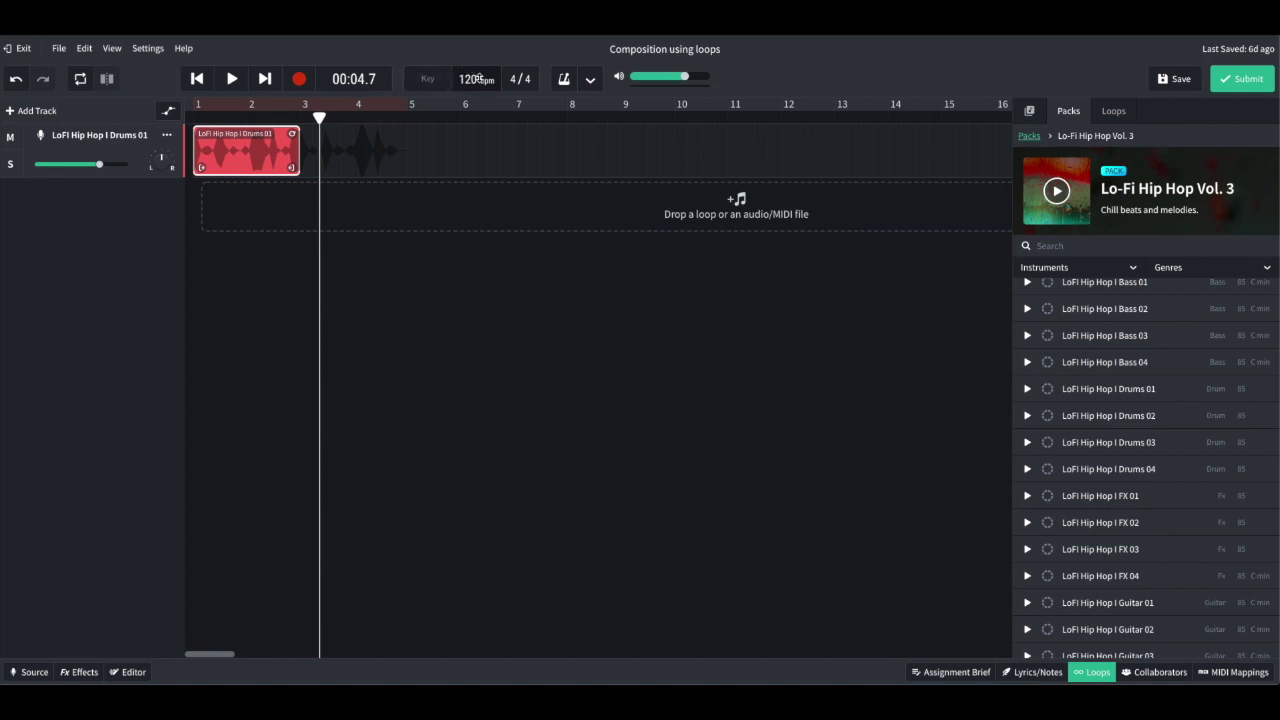
# Set the project tempo to 85 bpm and adjust the existing audio regions to match.
pyautogui.moveTo(476, 80); pyautogui.dragTo(480, 110)
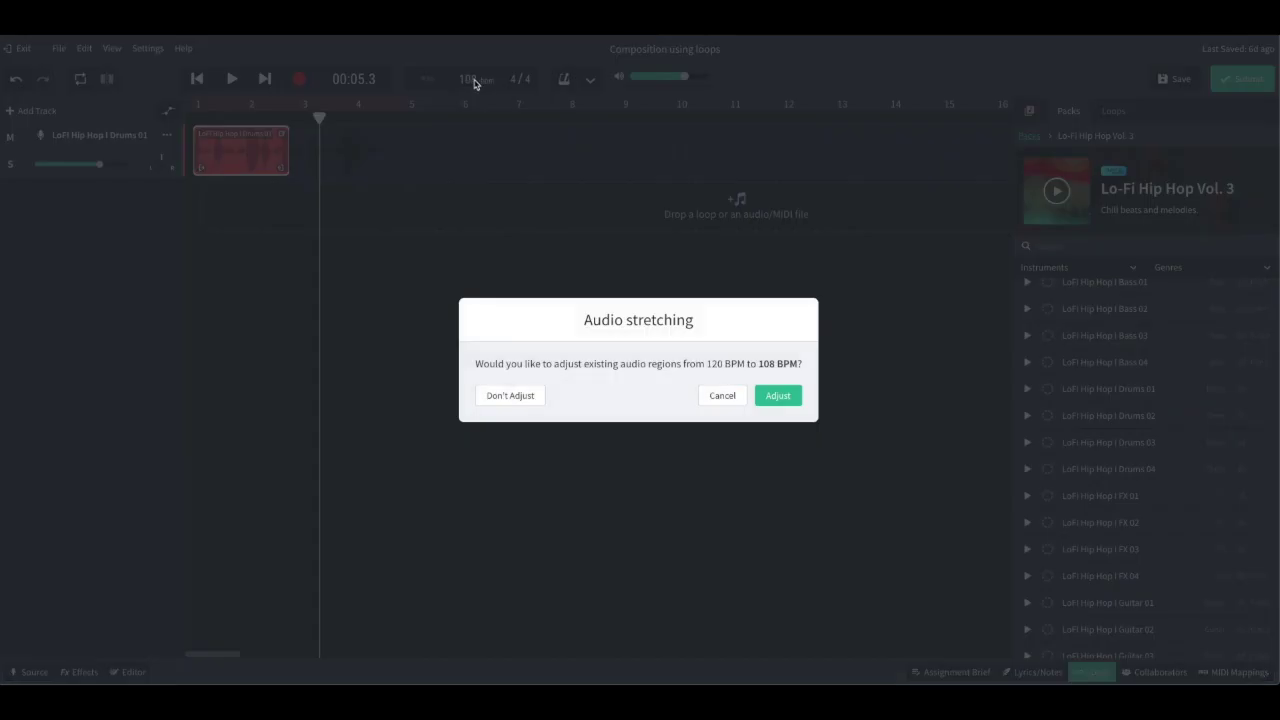
pyautogui.click(778, 397)
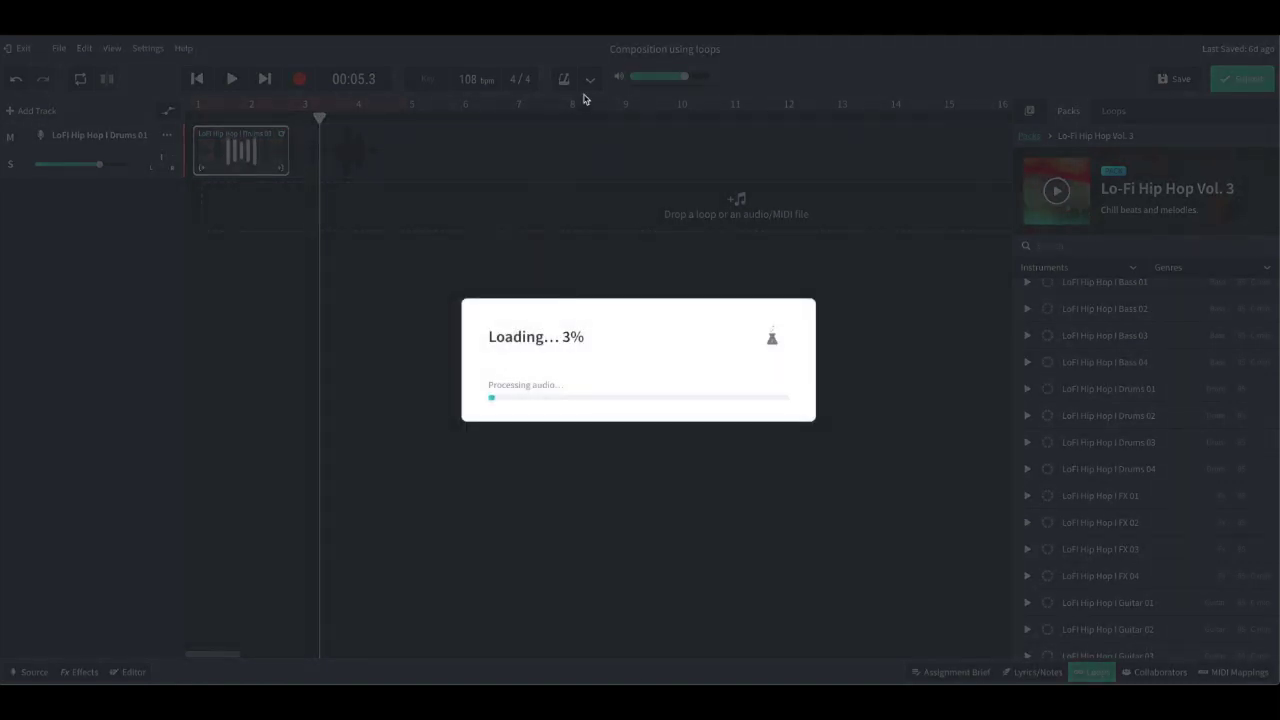
pyautogui.doubleClick(470, 78)
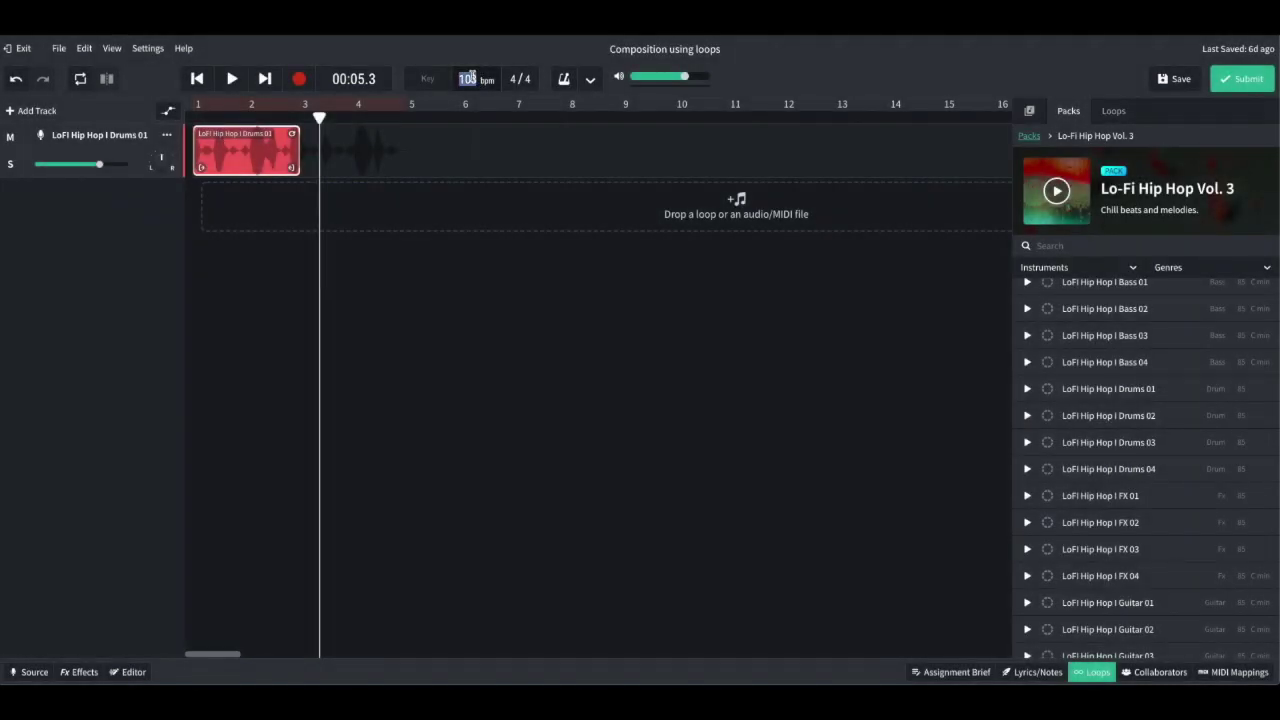
pyautogui.write('85')
pyautogui.press('Return')
pyautogui.click(785, 398)
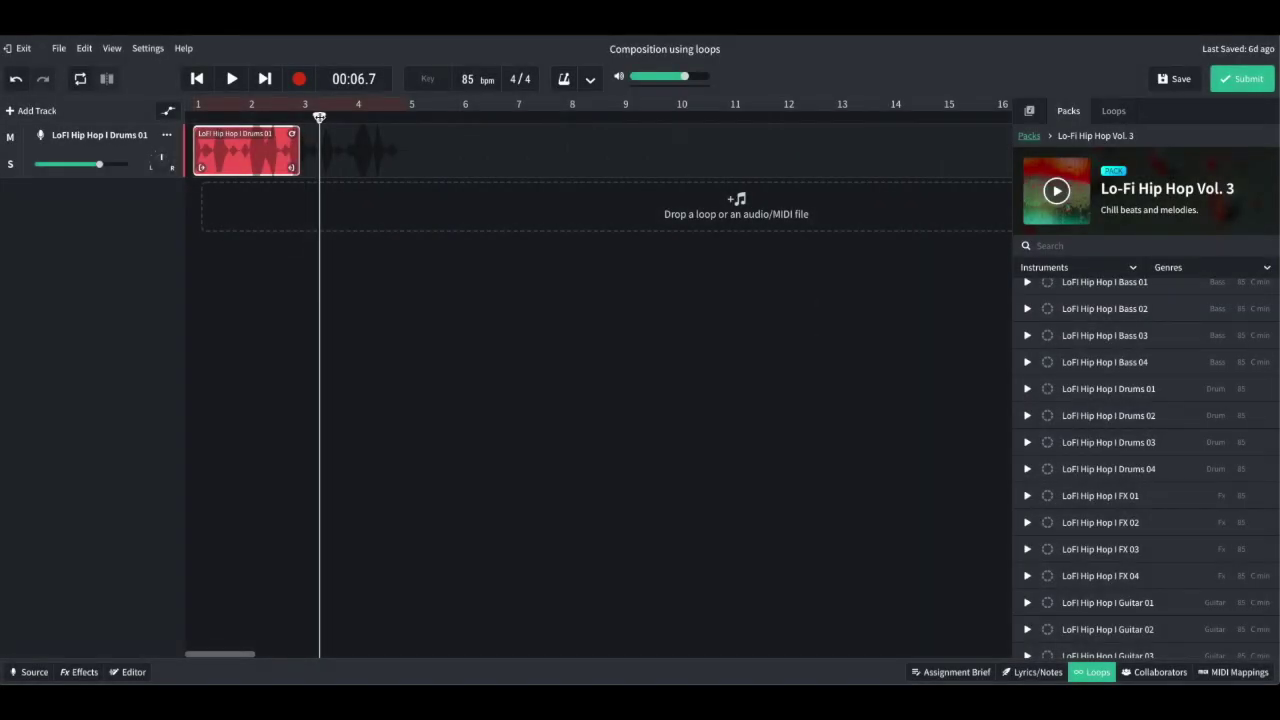
# Play the drum loop from the start of the timeline and extend its repeats up to bar 13.
pyautogui.moveTo(319, 117); pyautogui.dragTo(141, 119)
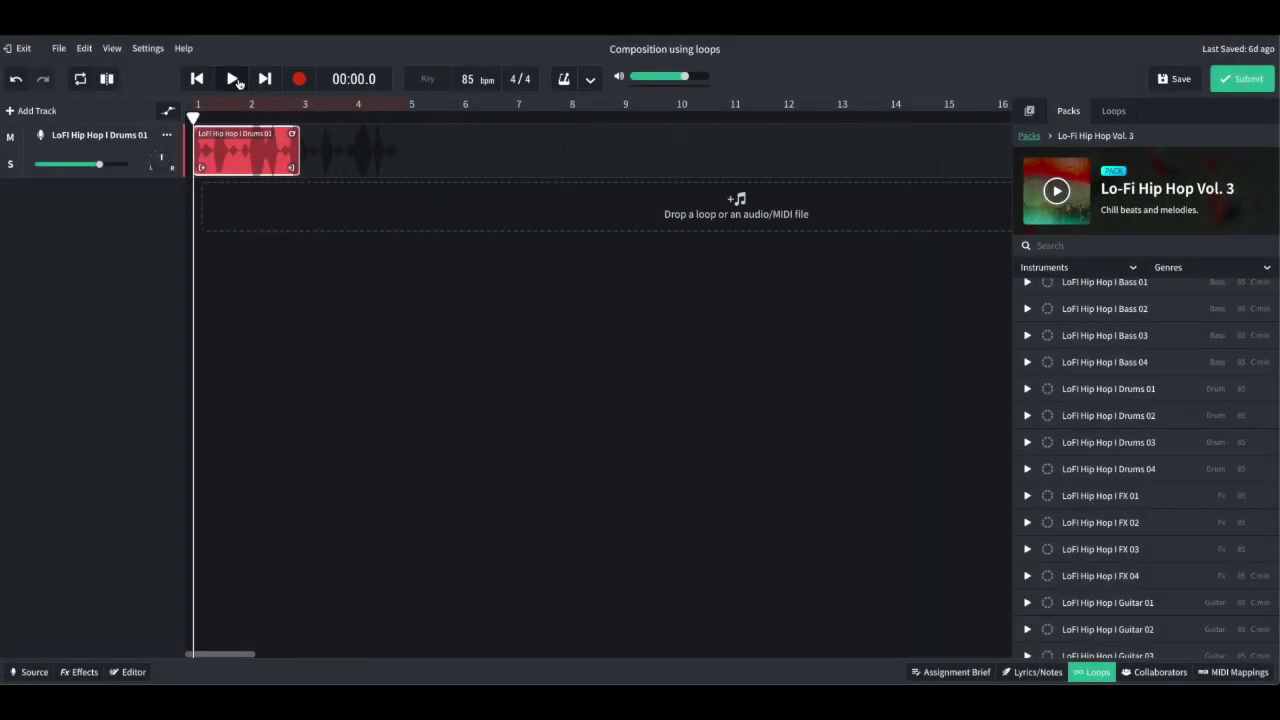
pyautogui.click(232, 80)
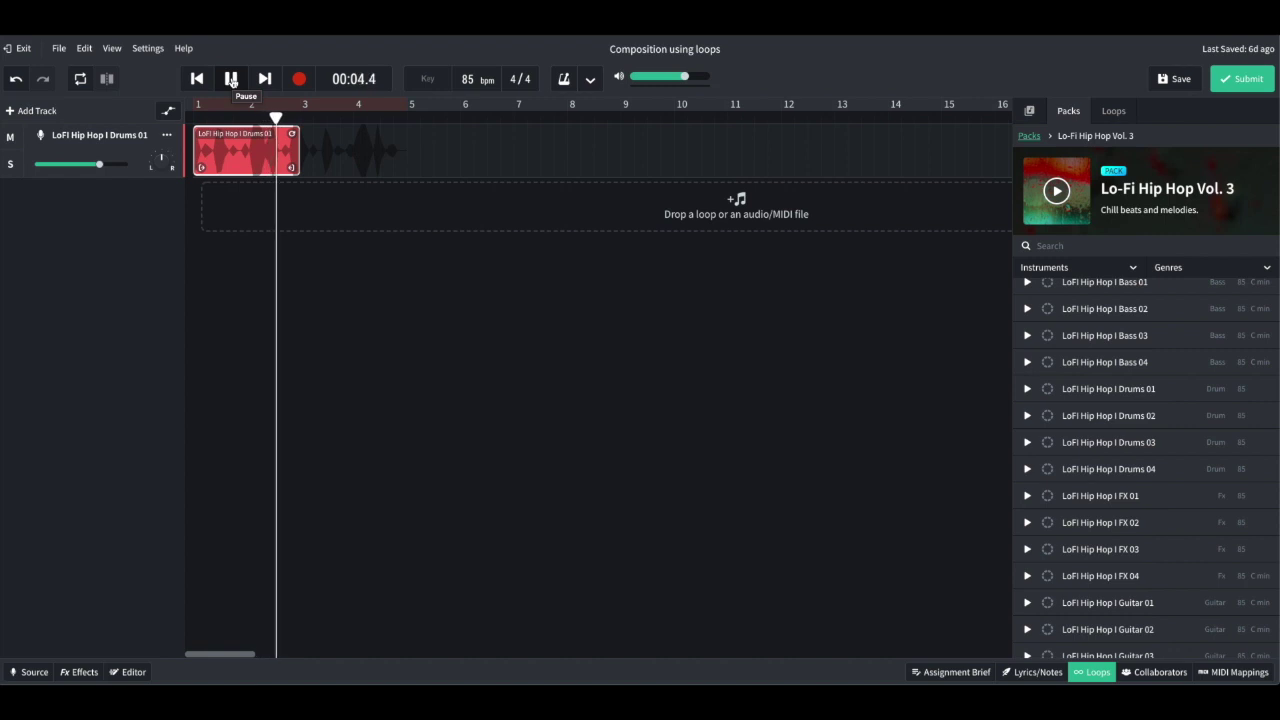
pyautogui.click(231, 79)
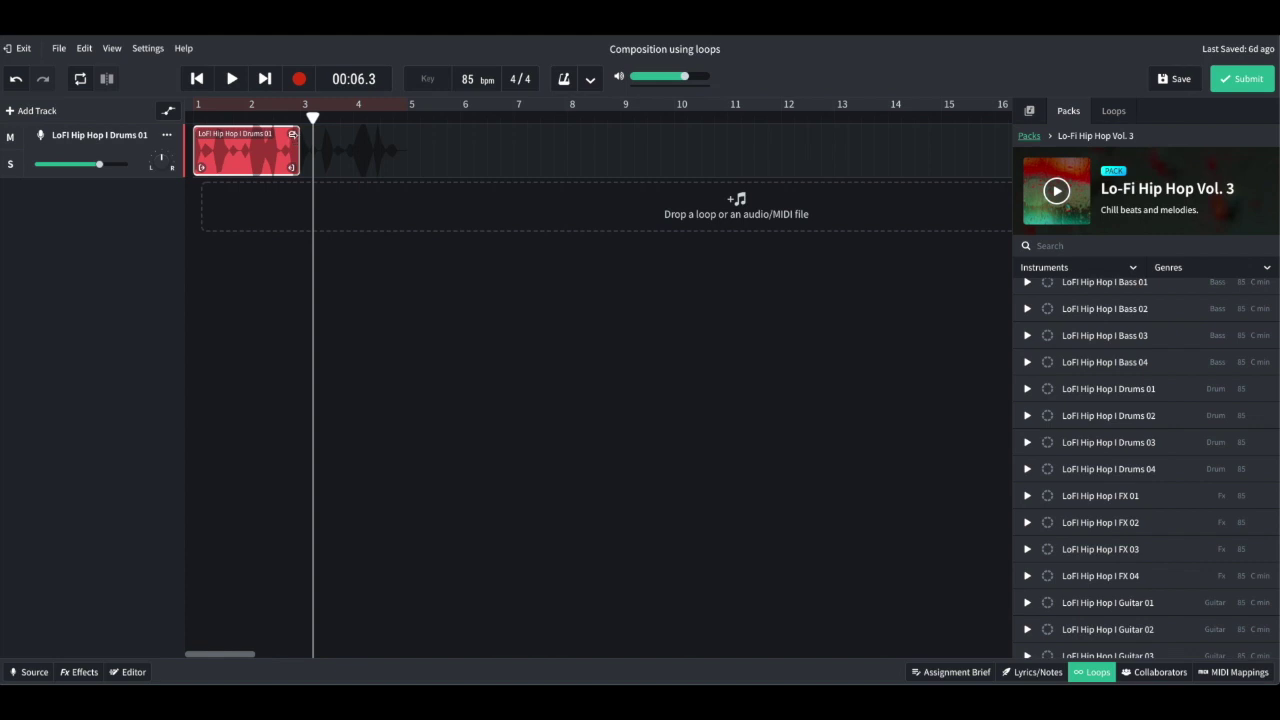
pyautogui.moveTo(292, 134); pyautogui.dragTo(827, 134)
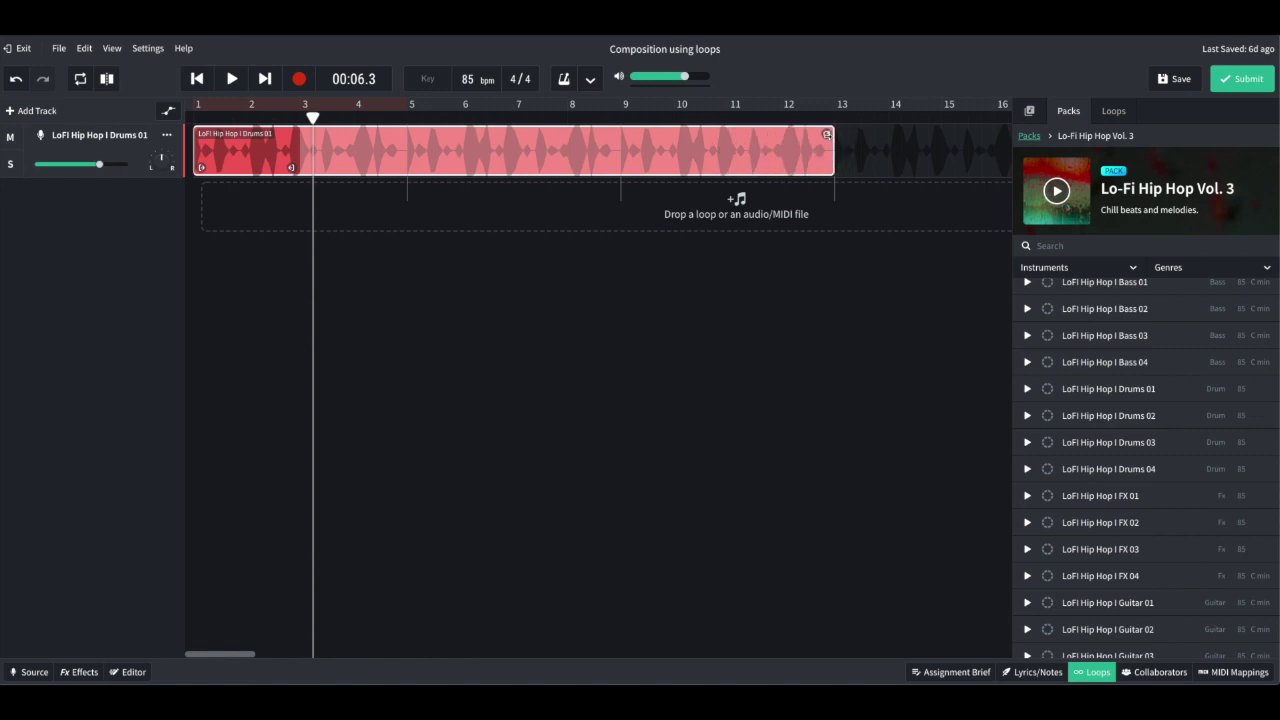
pyautogui.click(420, 406)
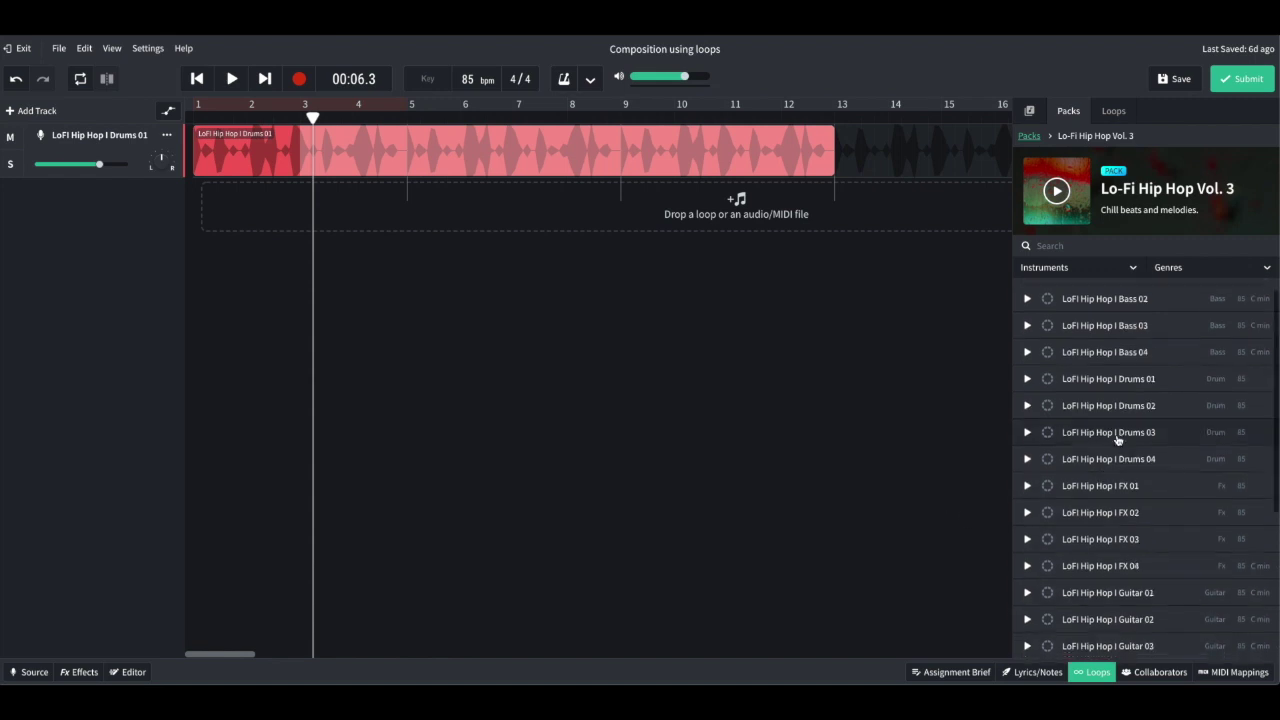
# Return to the list of loop packs, open the Midnight Lo-Fi pack and browse to its drum loops.
pyautogui.click(1029, 137)
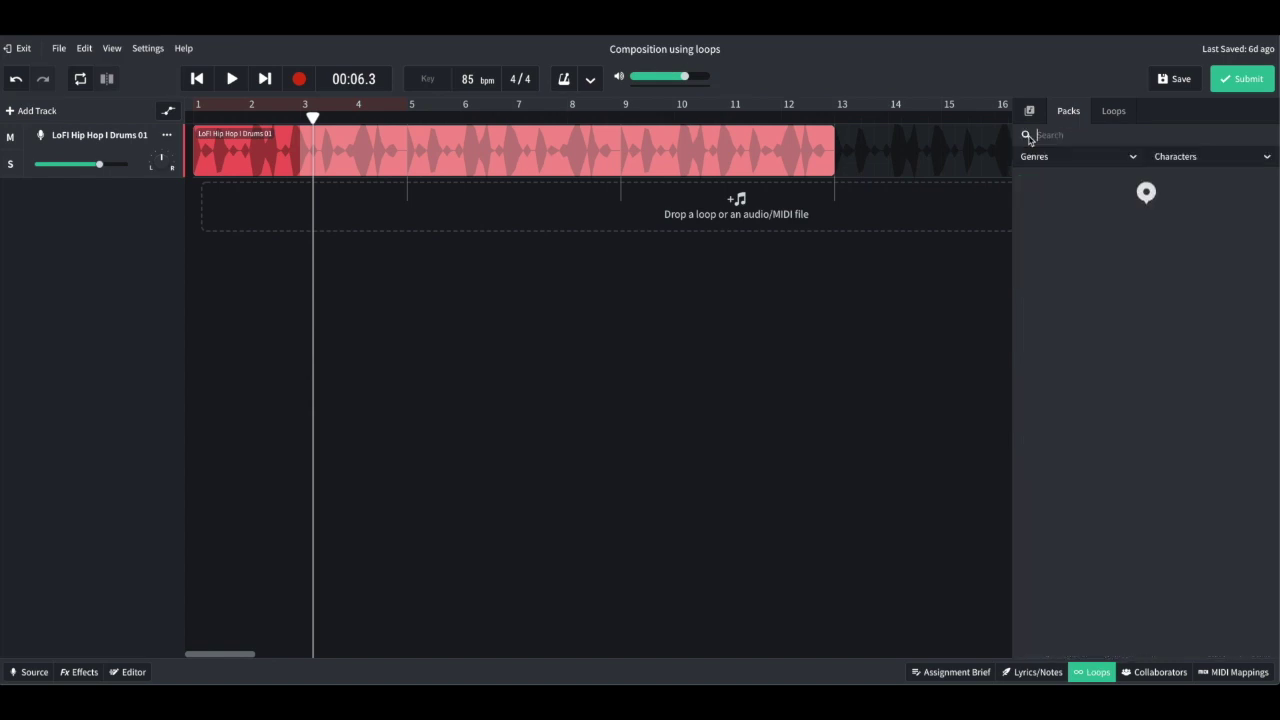
pyautogui.scroll(-5, 1128, 490)
pyautogui.scroll(-10, 1128, 490)
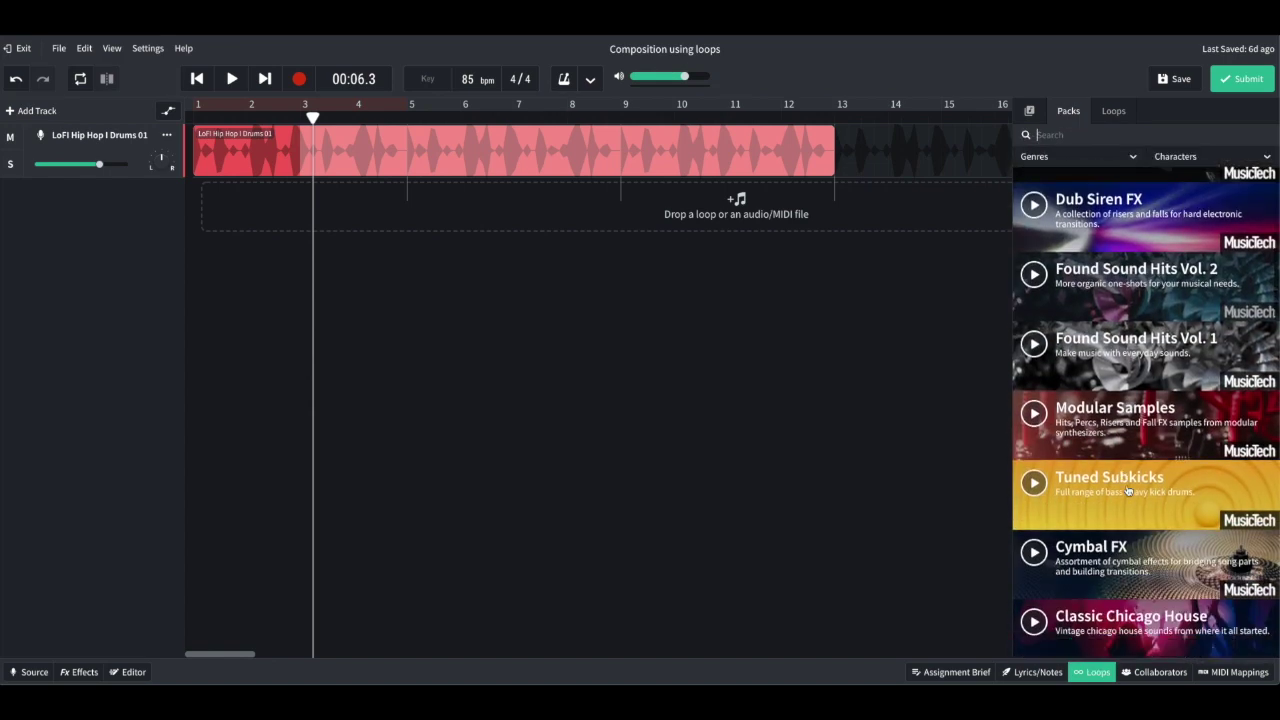
pyautogui.scroll(-10, 1128, 490)
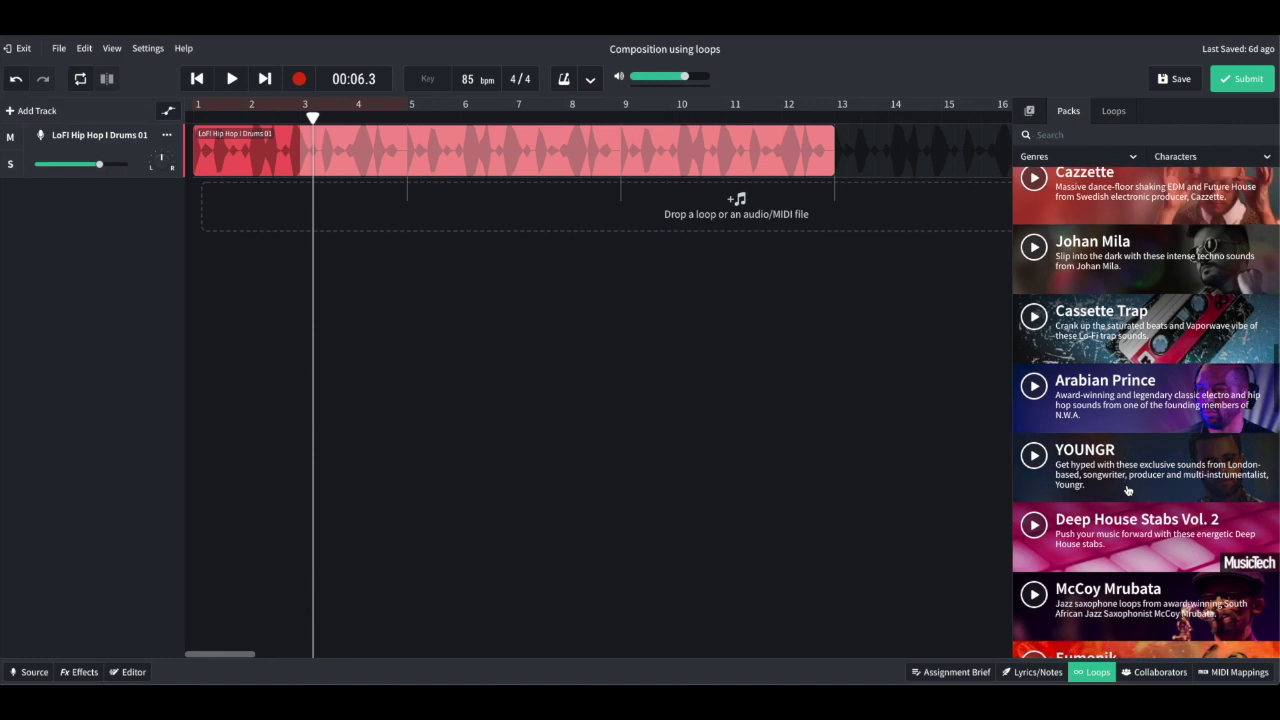
pyautogui.scroll(-10, 1128, 490)
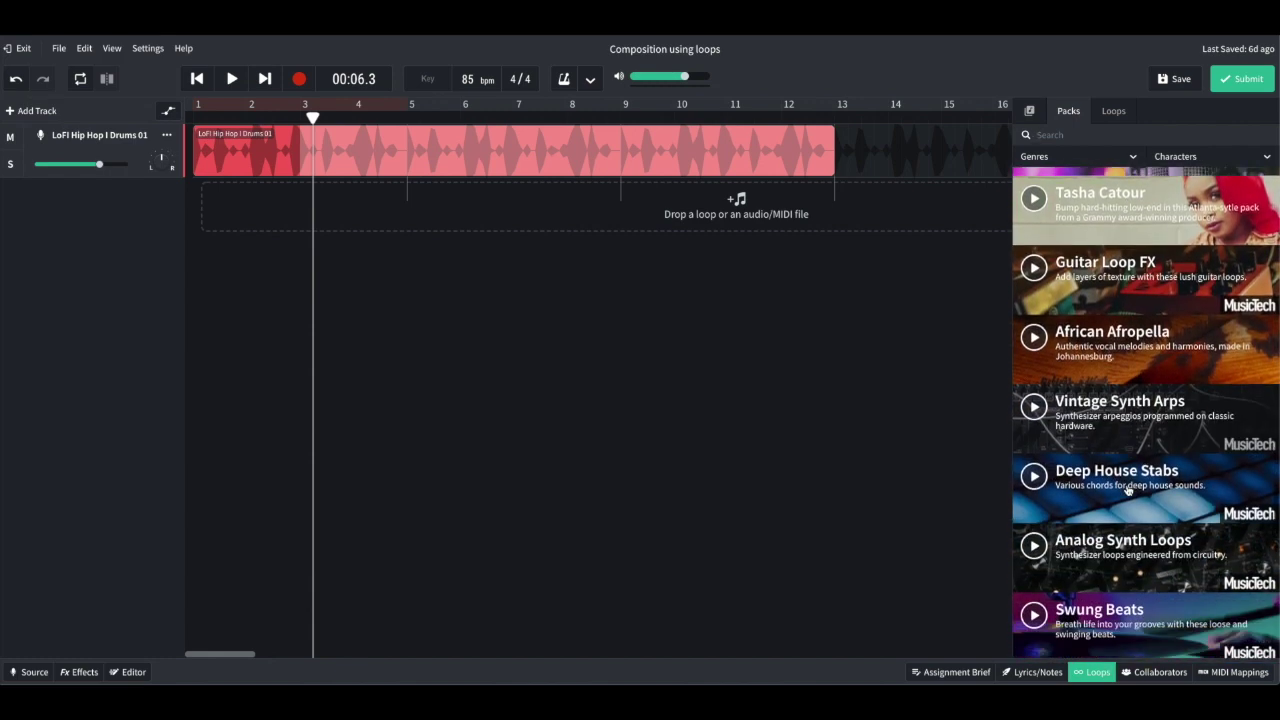
pyautogui.scroll(-10, 1128, 490)
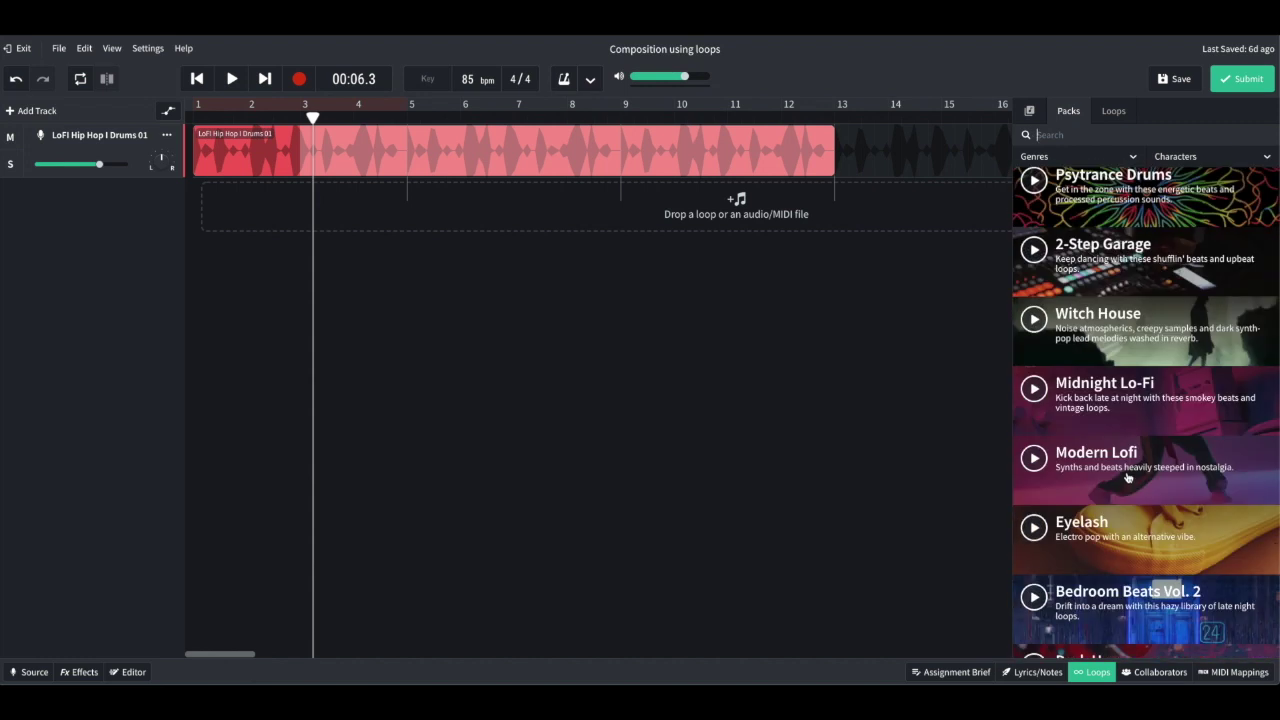
pyautogui.click(1118, 392)
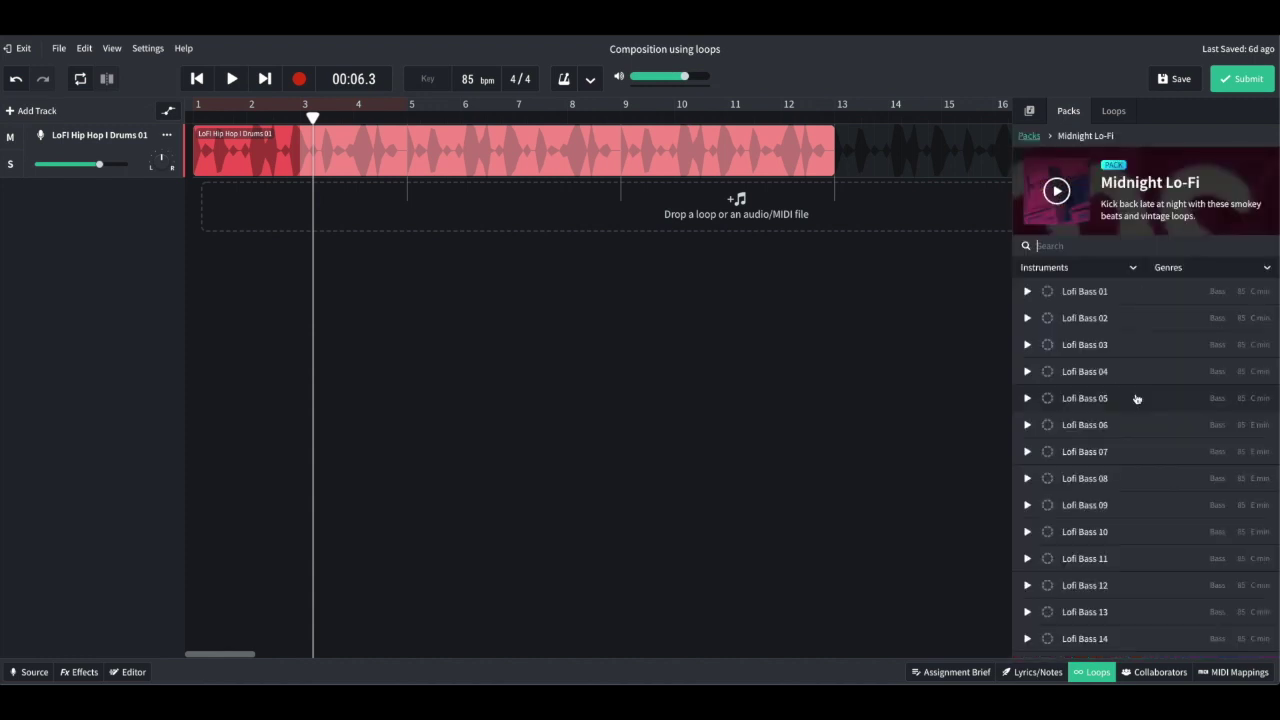
pyautogui.scroll(-12, 1136, 398)
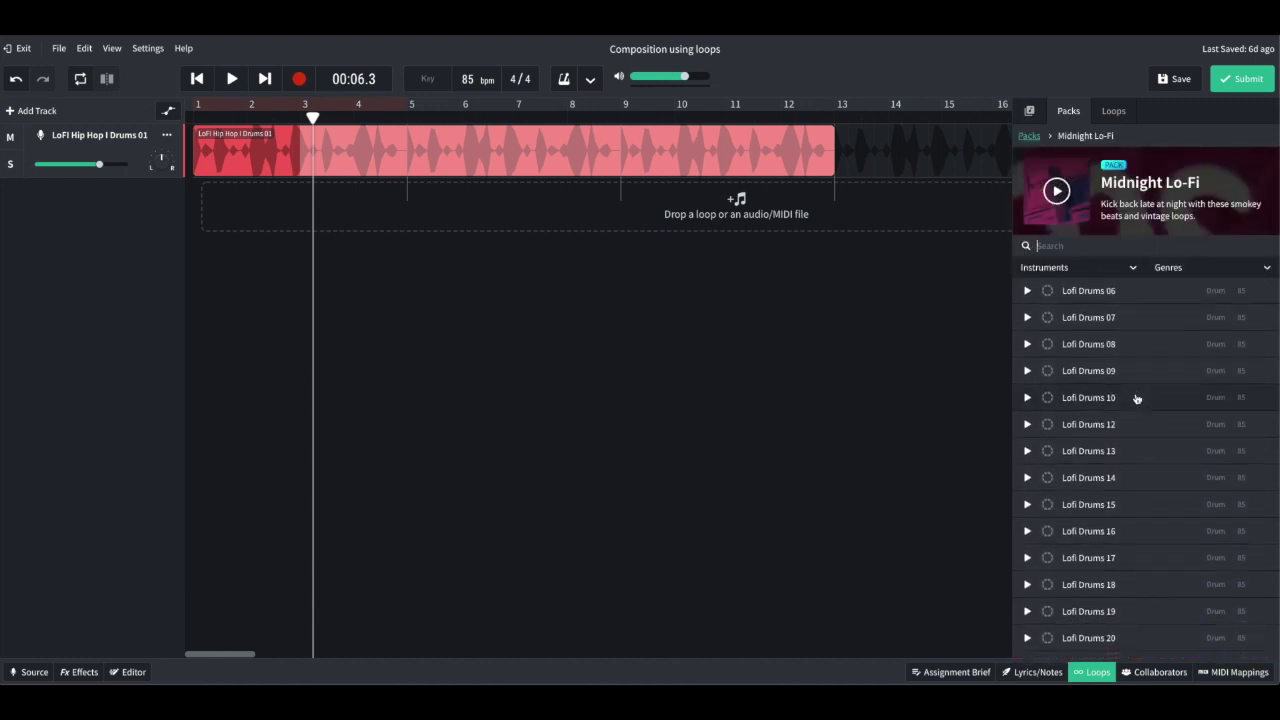
# Browse to the guitar loops, turn on cycle playback for bars 1 to 5 and start playing the drums.
pyautogui.scroll(-5, 1136, 398)
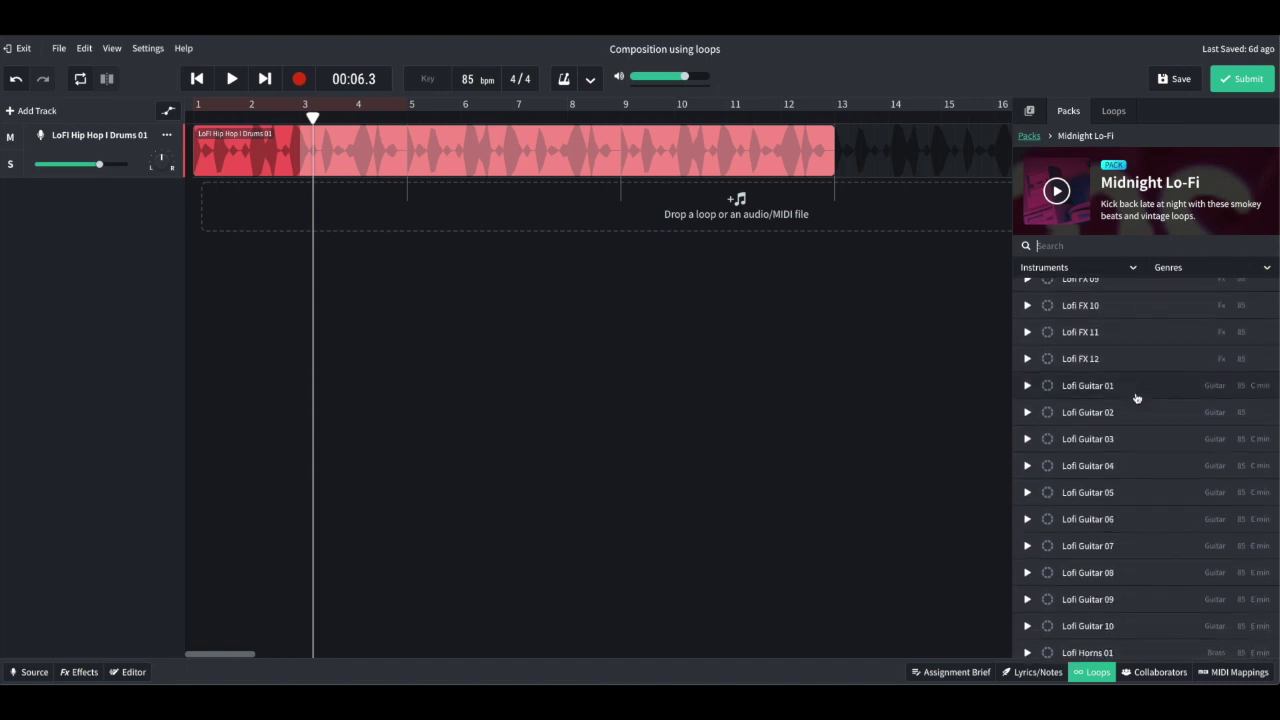
pyautogui.click(1136, 396)
pyautogui.click(1136, 412)
pyautogui.click(328, 106)
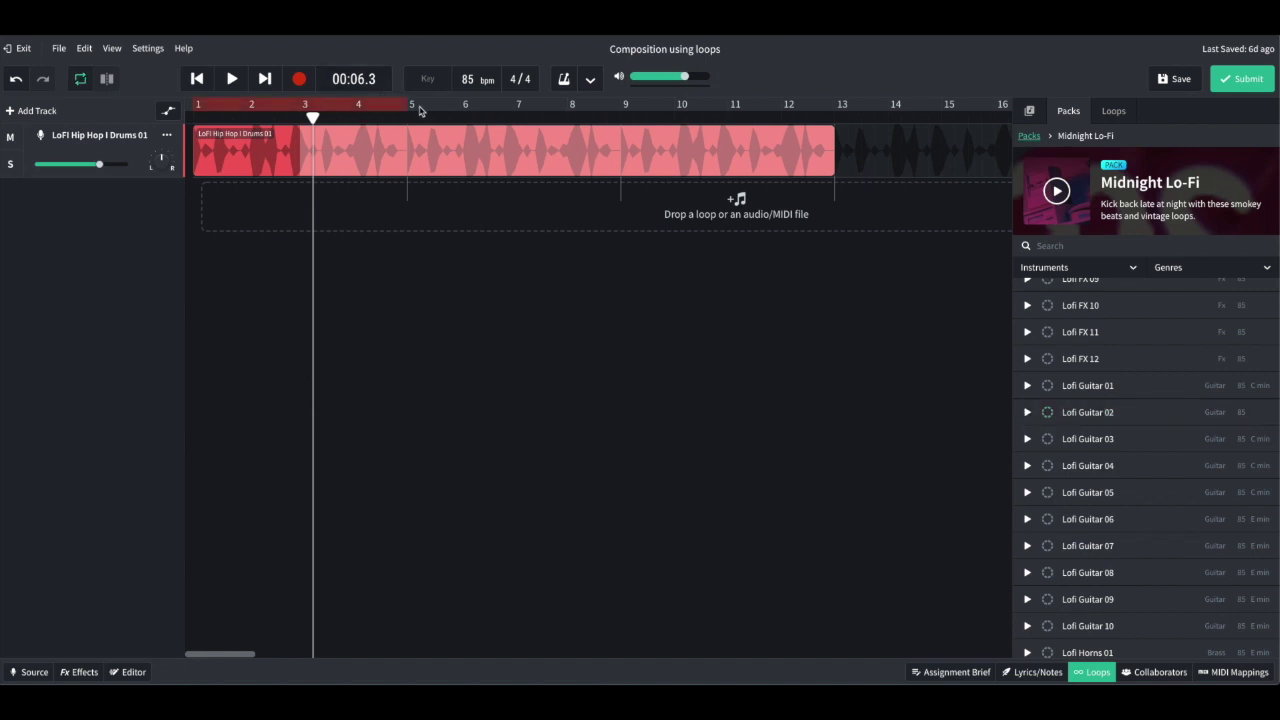
pyautogui.moveTo(405, 104); pyautogui.dragTo(353, 104)
pyautogui.moveTo(353, 104); pyautogui.dragTo(408, 104)
pyautogui.click(229, 78)
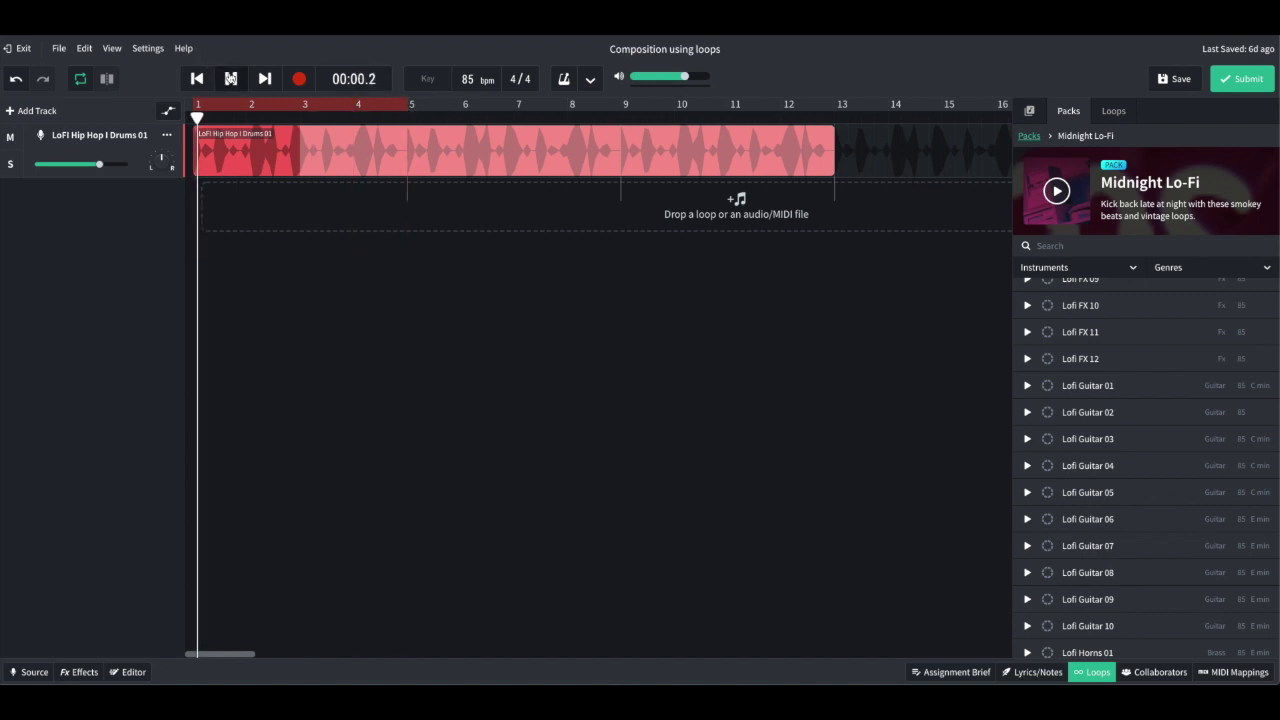
# Preview Lofi Guitar 01, 04 and 05 against the cycling drum loop and stop playback.
pyautogui.click(1027, 385)
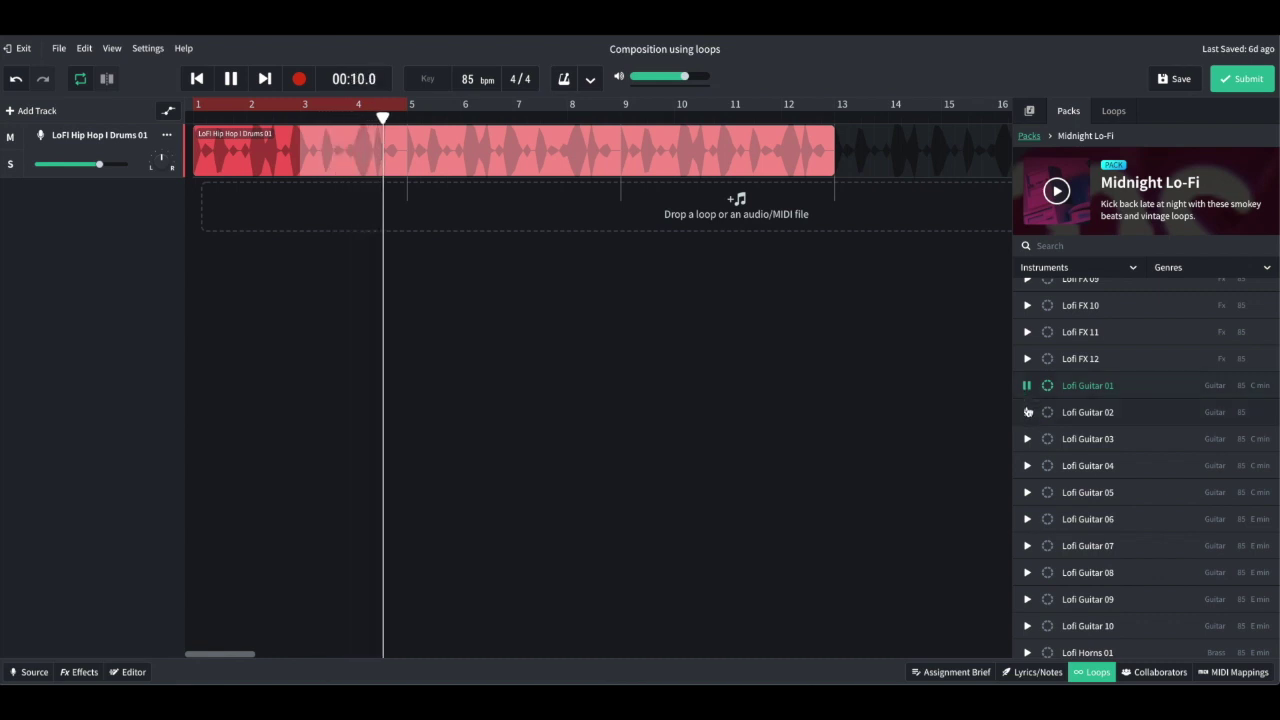
pyautogui.click(231, 79)
pyautogui.click(231, 79)
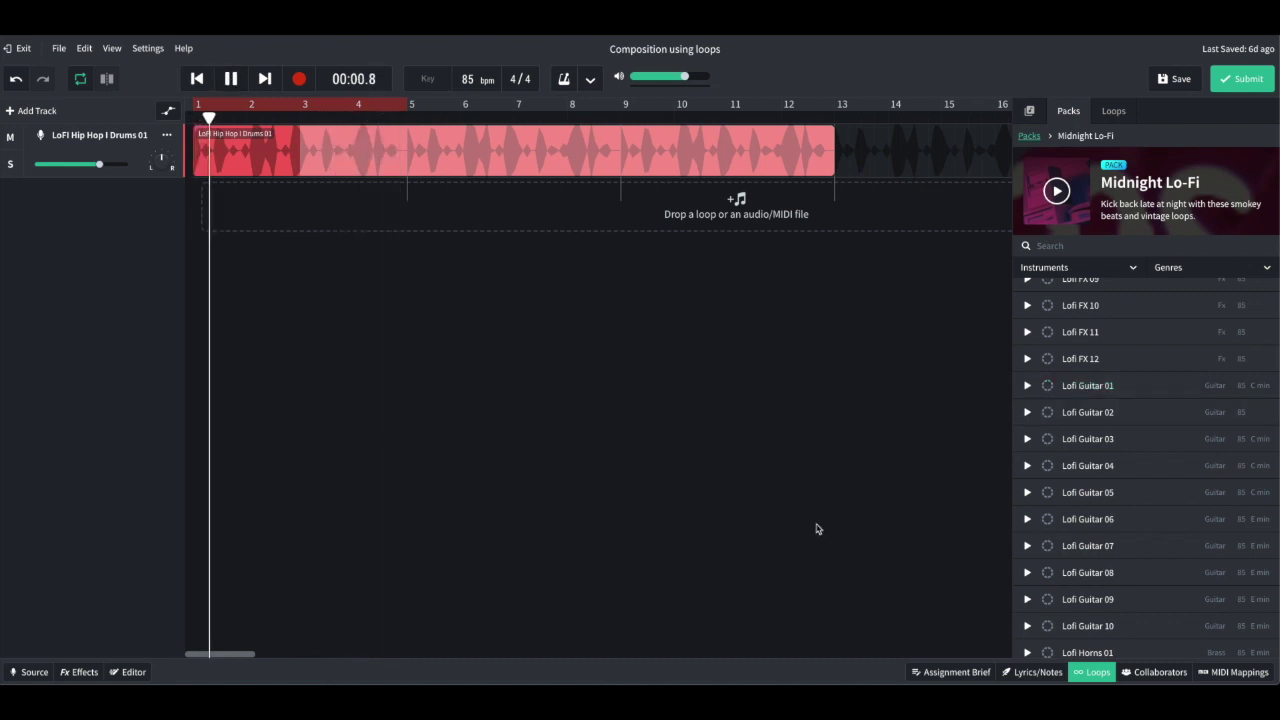
pyautogui.click(1027, 465)
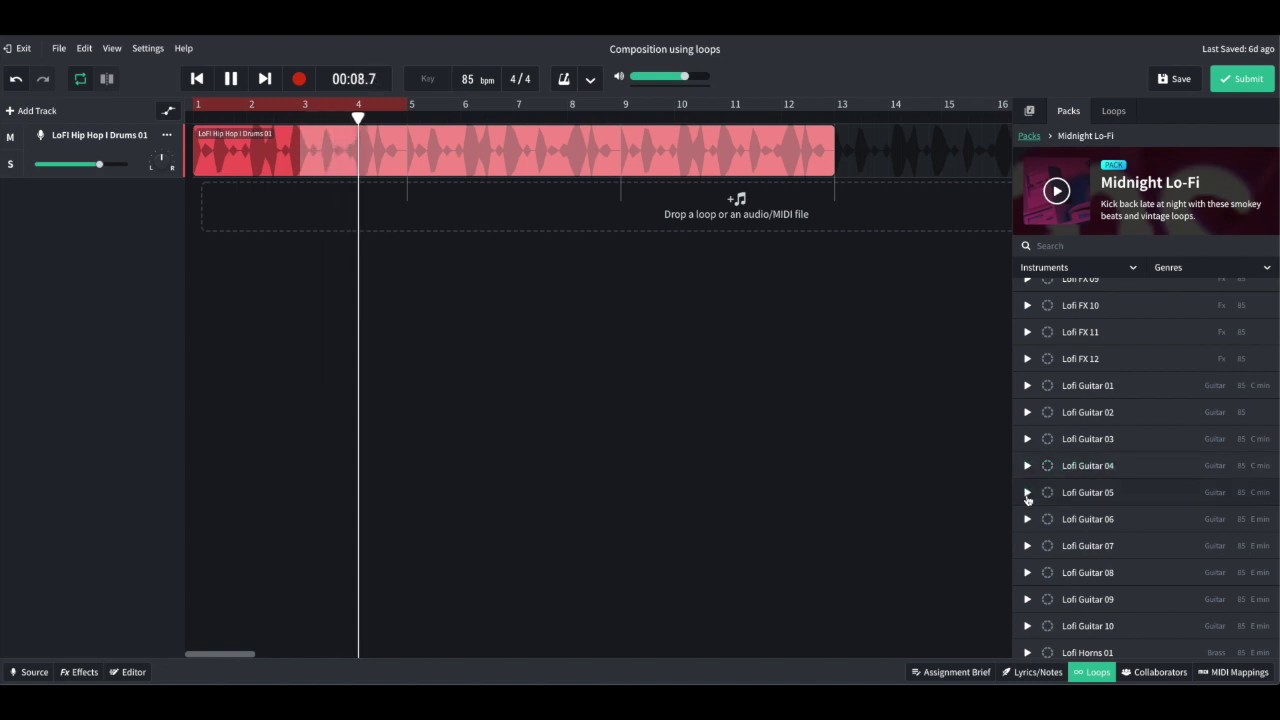
pyautogui.click(1027, 492)
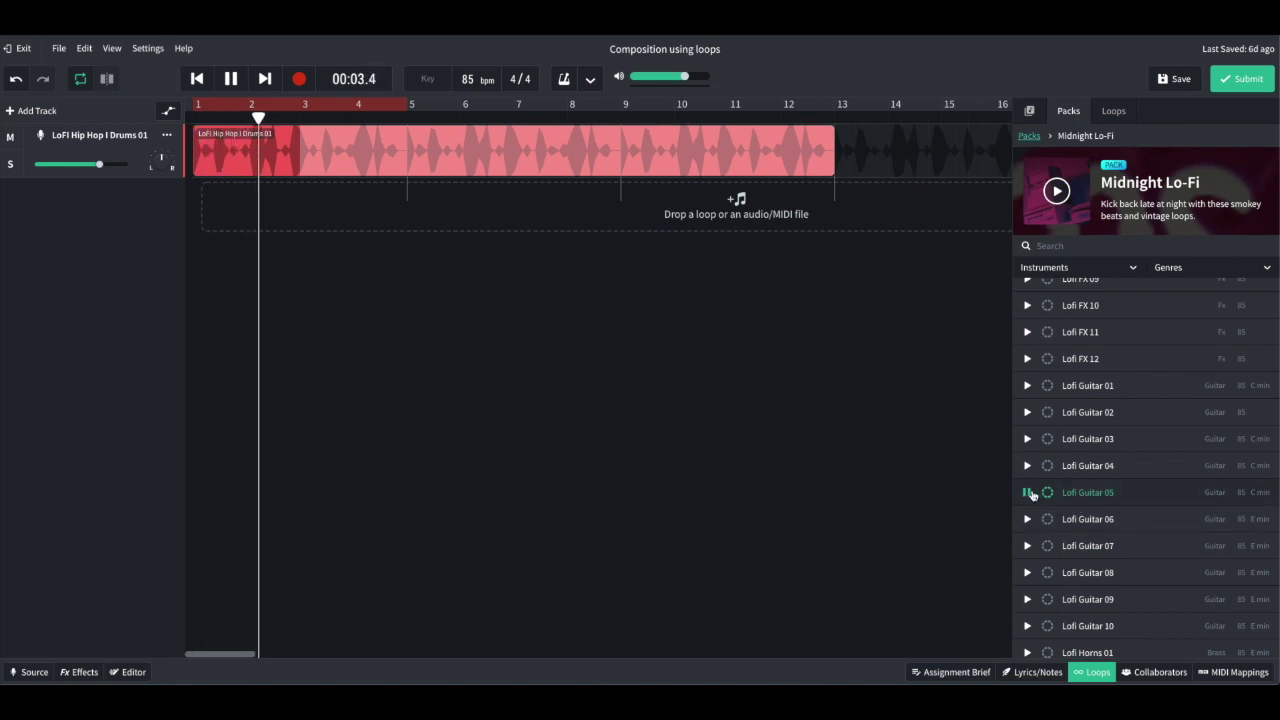
pyautogui.click(1029, 493)
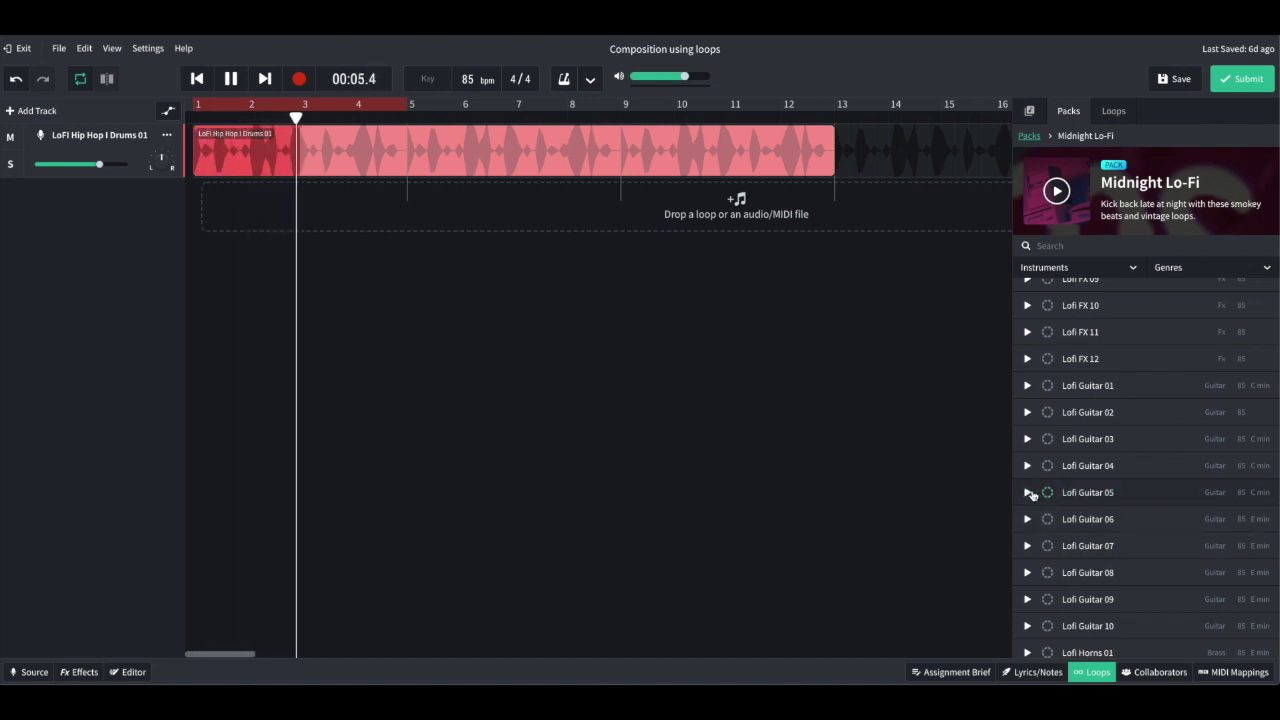
pyautogui.click(231, 79)
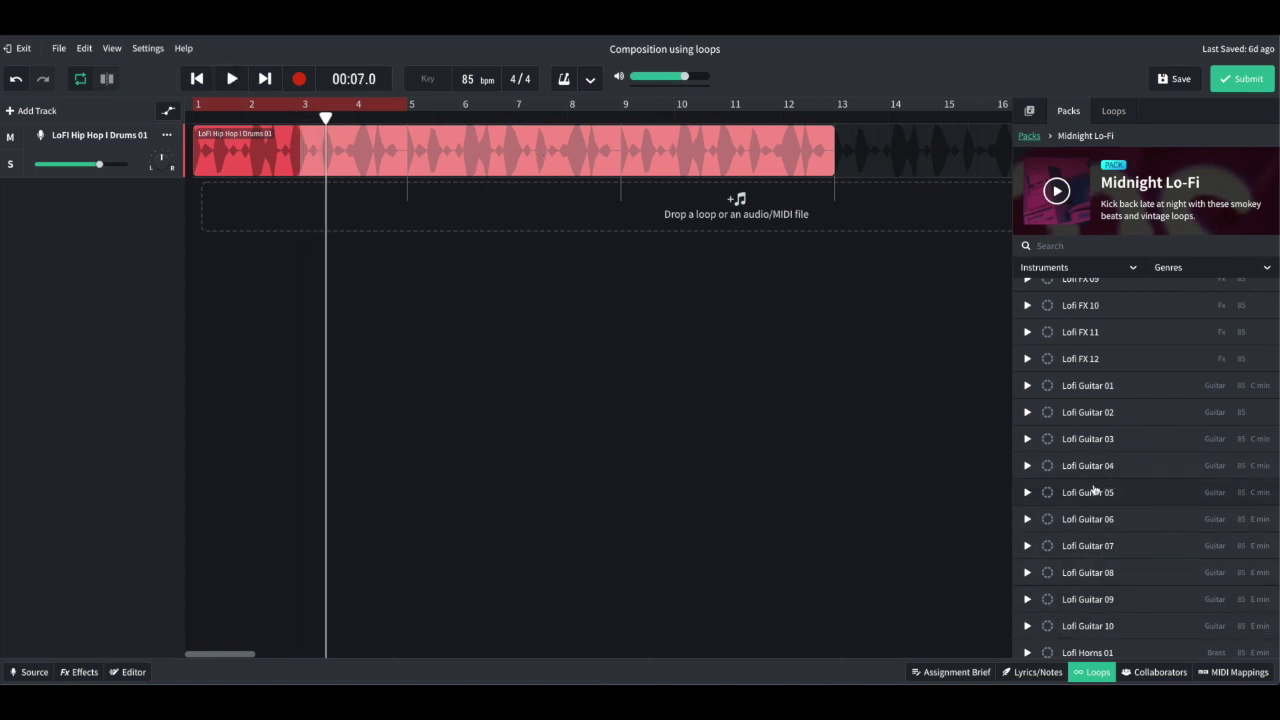
# Add Lofi Guitar 05 as a new track near bar 1, repeating to about bar 8, and play it with the drums.
pyautogui.moveTo(1094, 489); pyautogui.dragTo(206, 208)
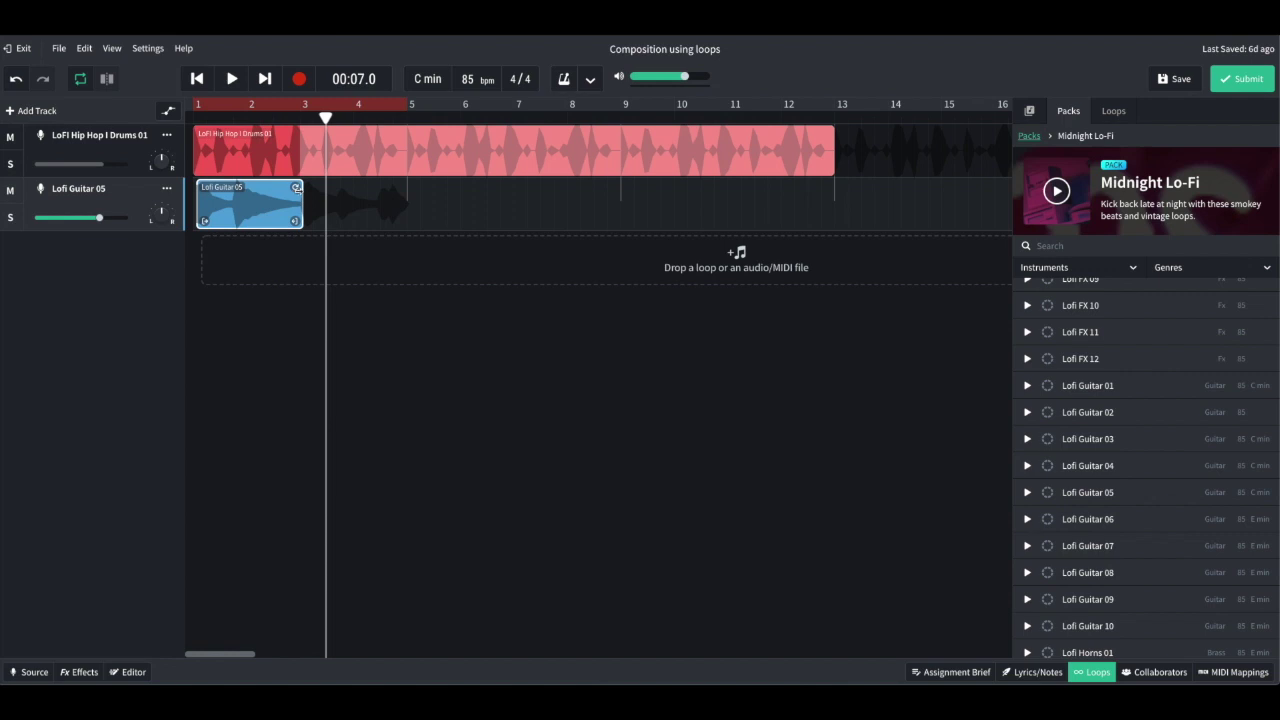
pyautogui.moveTo(296, 188); pyautogui.dragTo(561, 197)
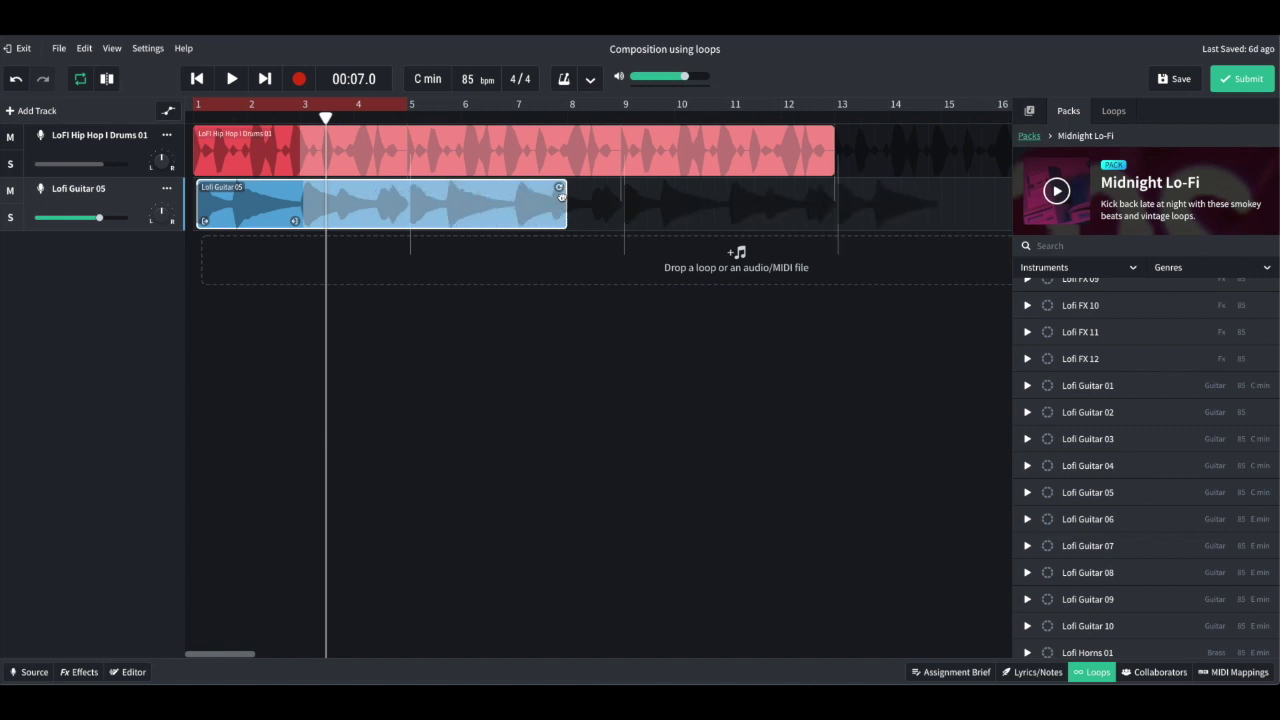
pyautogui.click(198, 78)
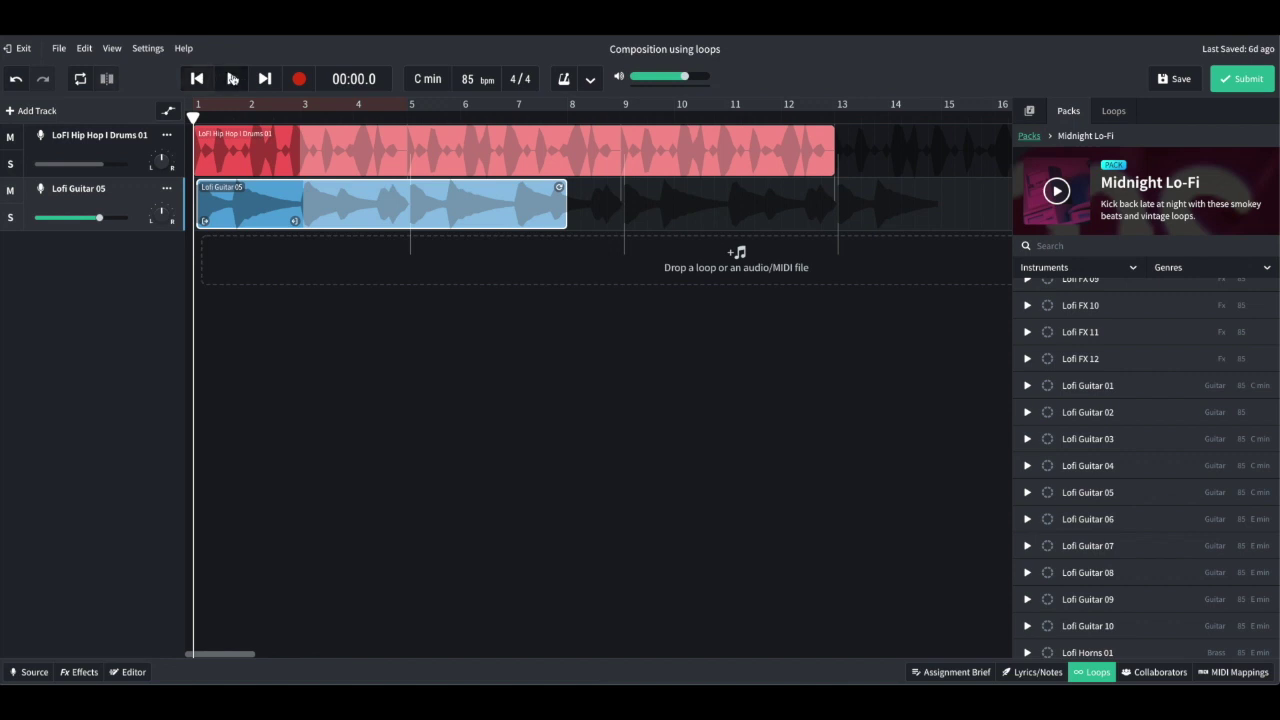
pyautogui.click(232, 78)
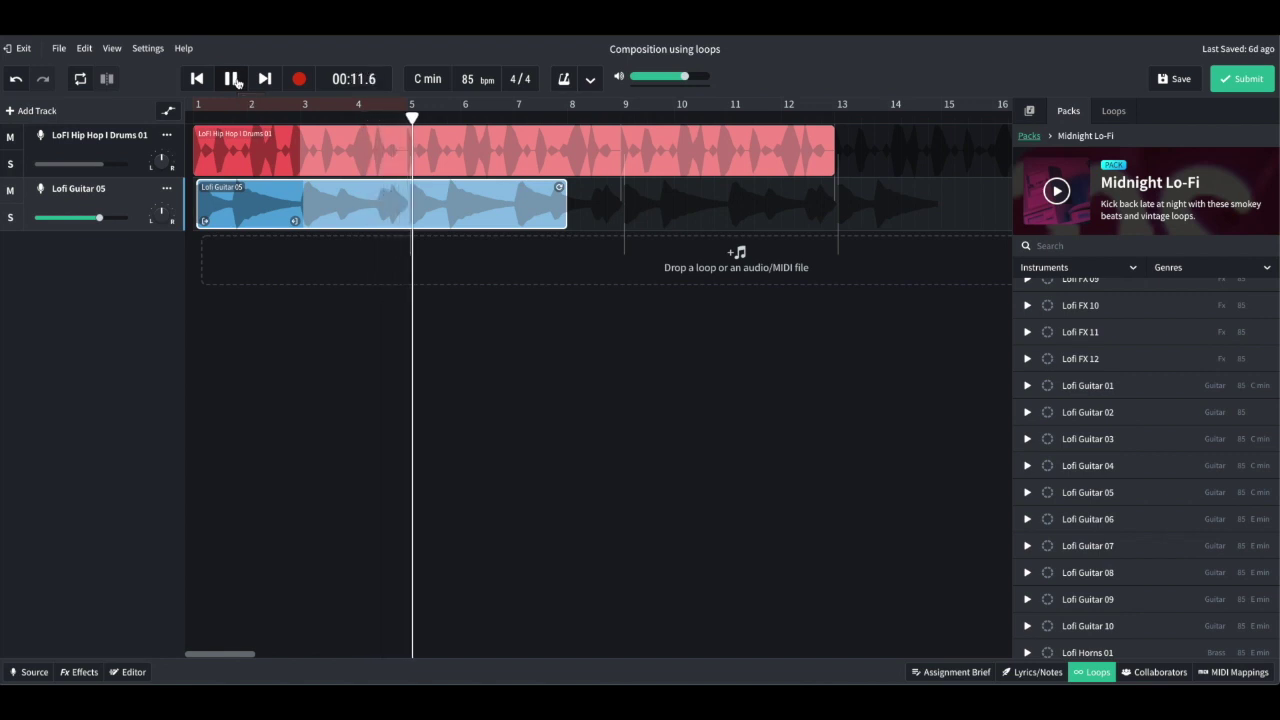
pyautogui.click(234, 80)
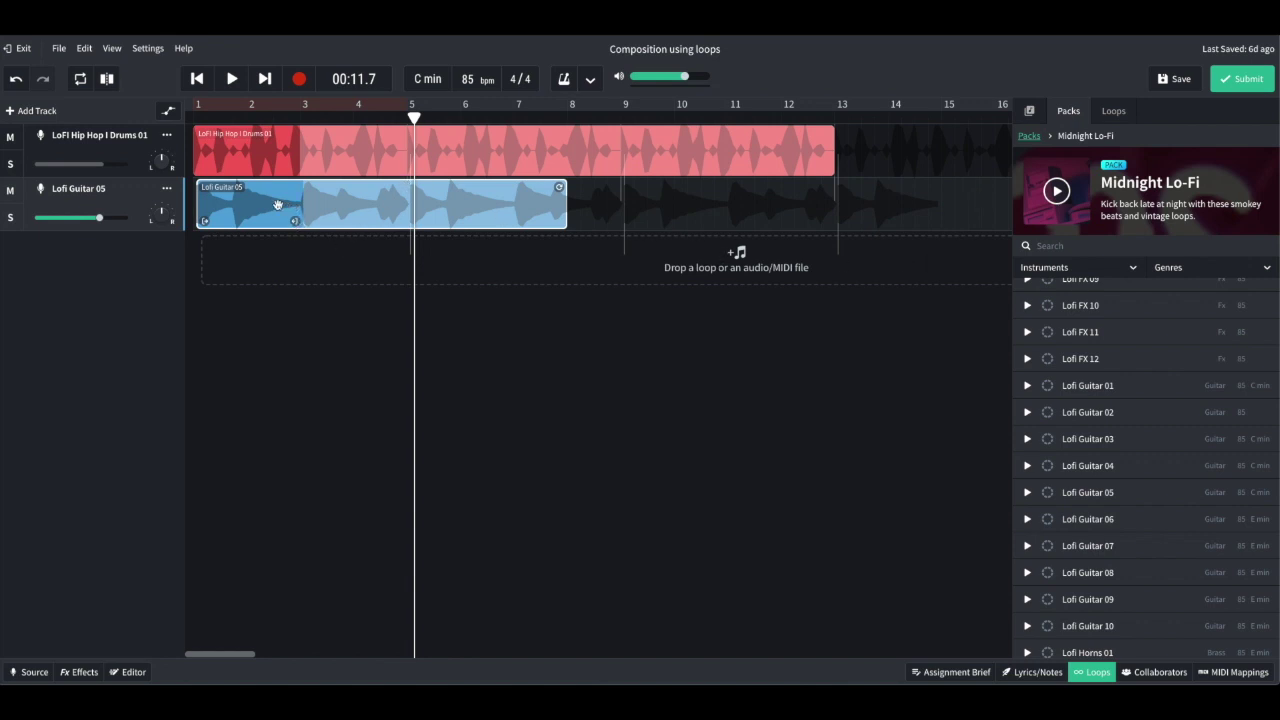
# Align the start of the guitar region with the drums at bar 1 and play both tracks from the beginning.
pyautogui.moveTo(278, 204); pyautogui.dragTo(277, 207)
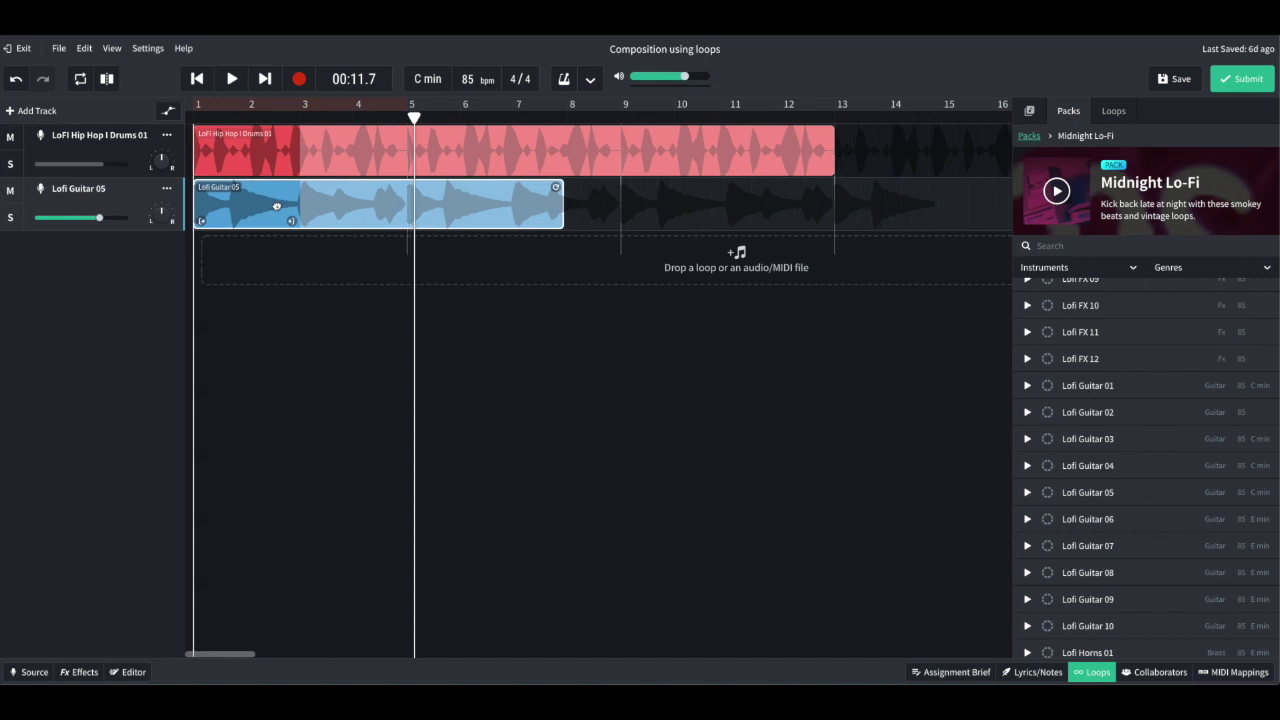
pyautogui.moveTo(280, 206); pyautogui.dragTo(274, 206)
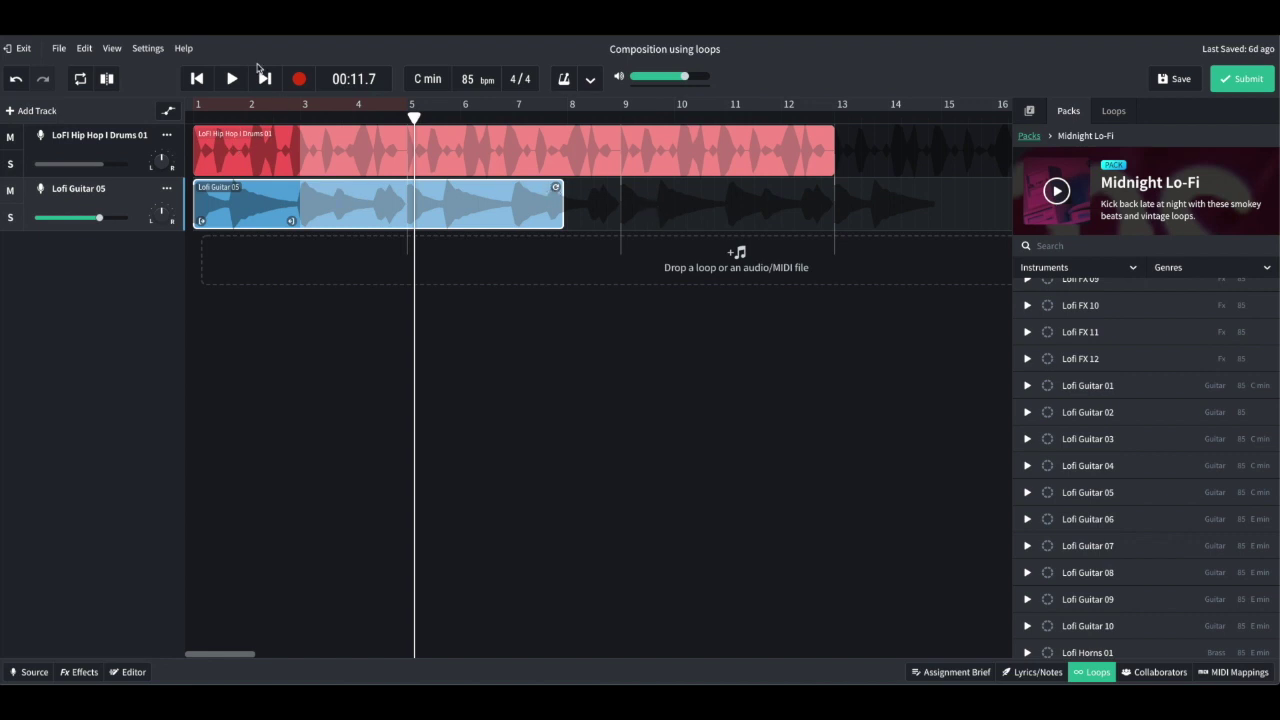
pyautogui.click(197, 80)
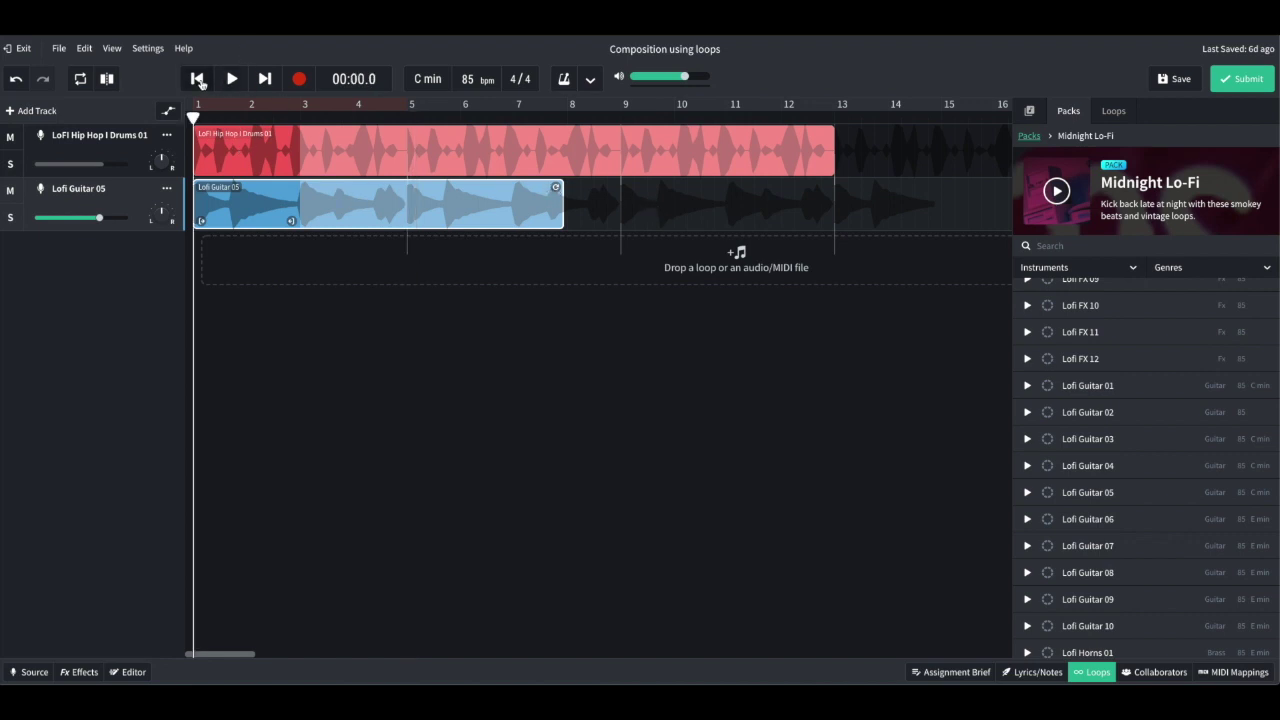
pyautogui.click(230, 80)
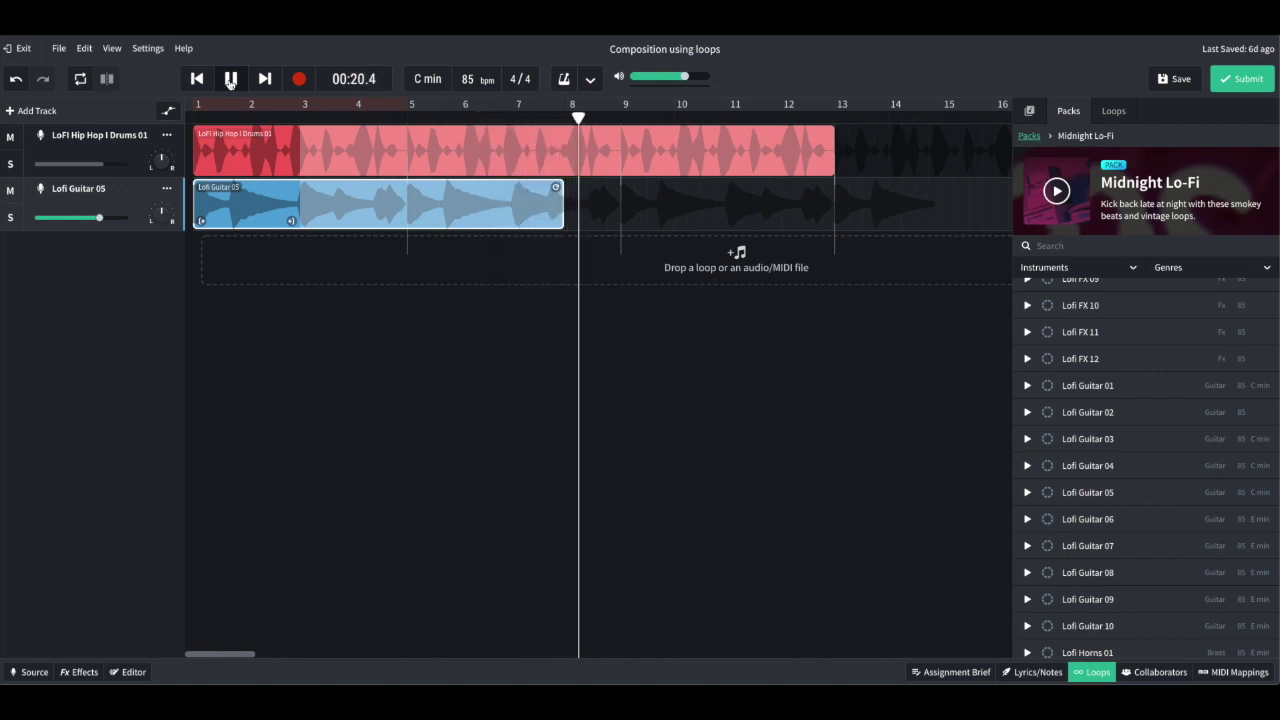
pyautogui.click(230, 80)
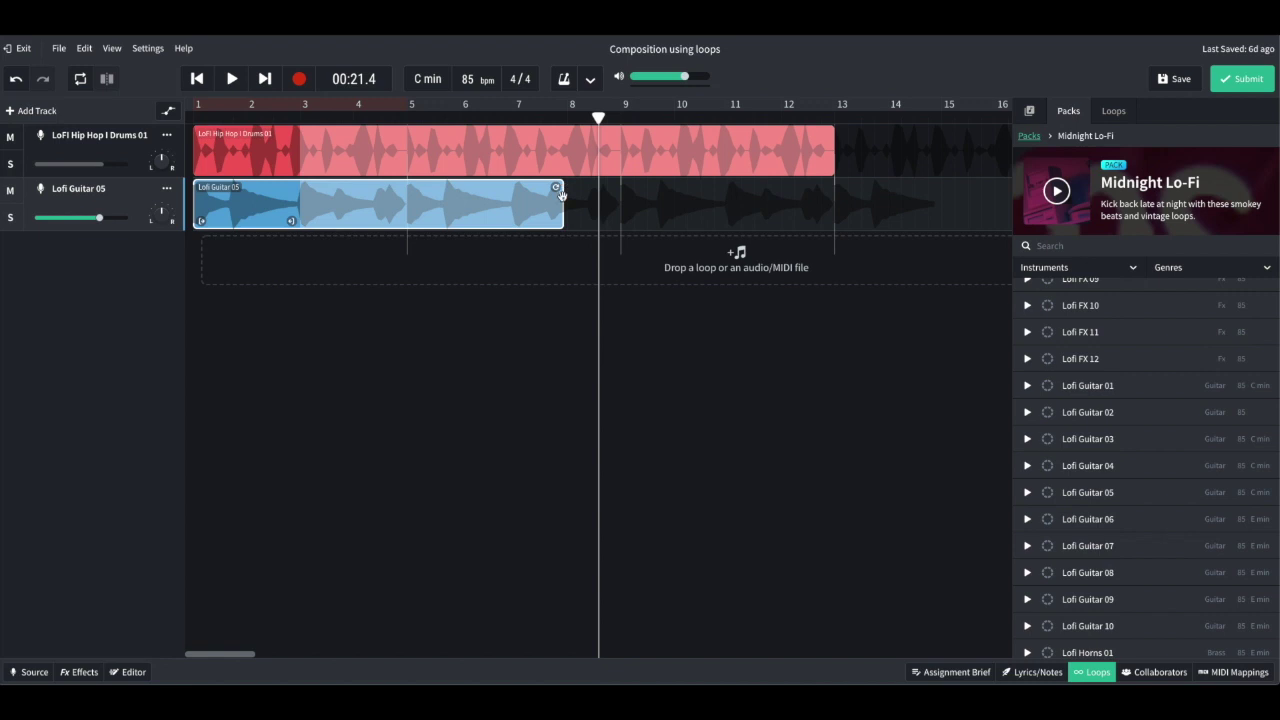
# Extend the guitar repeats to late in bar 9 and shorten the drum region to the same end point.
pyautogui.moveTo(562, 193); pyautogui.dragTo(658, 190)
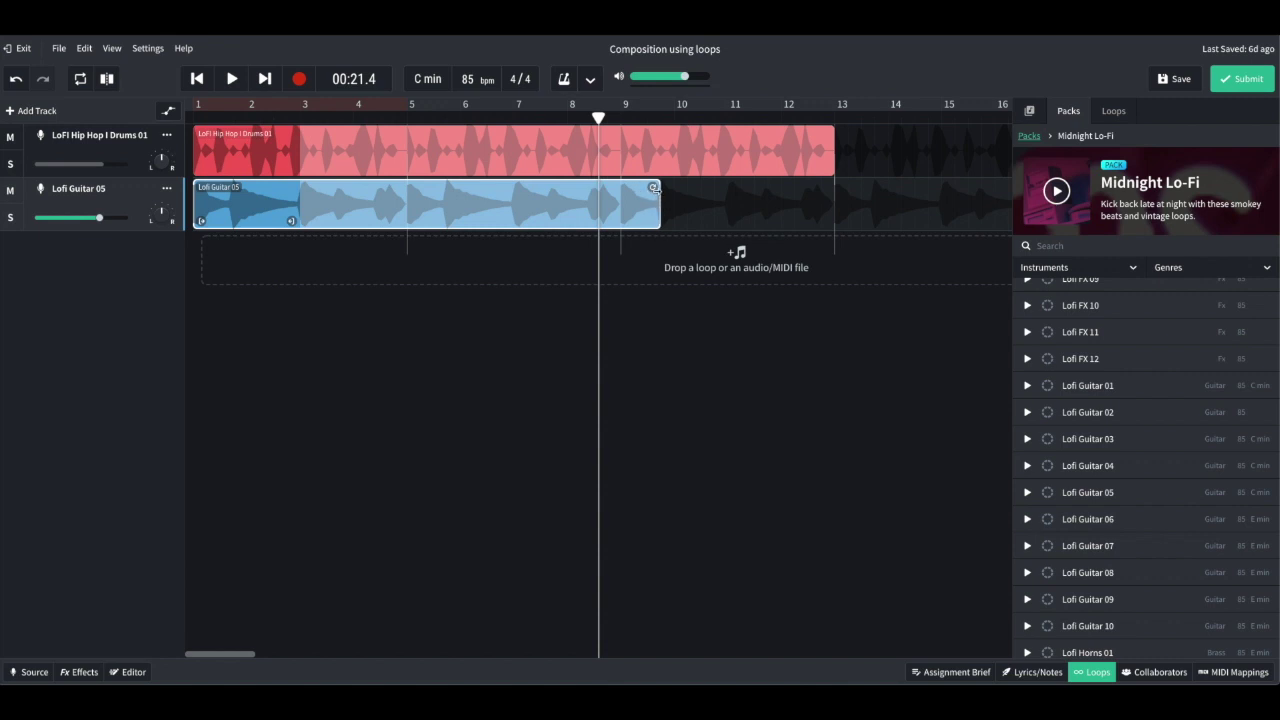
pyautogui.click(818, 161)
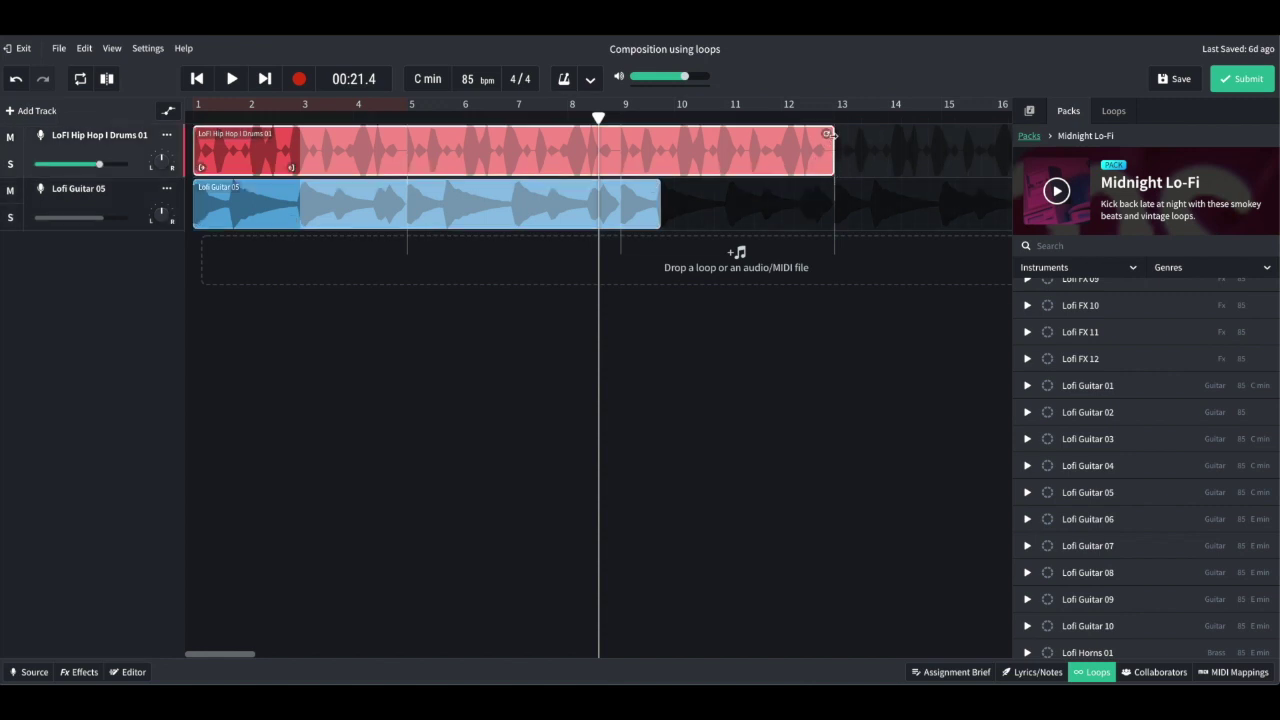
pyautogui.moveTo(829, 133); pyautogui.dragTo(647, 165)
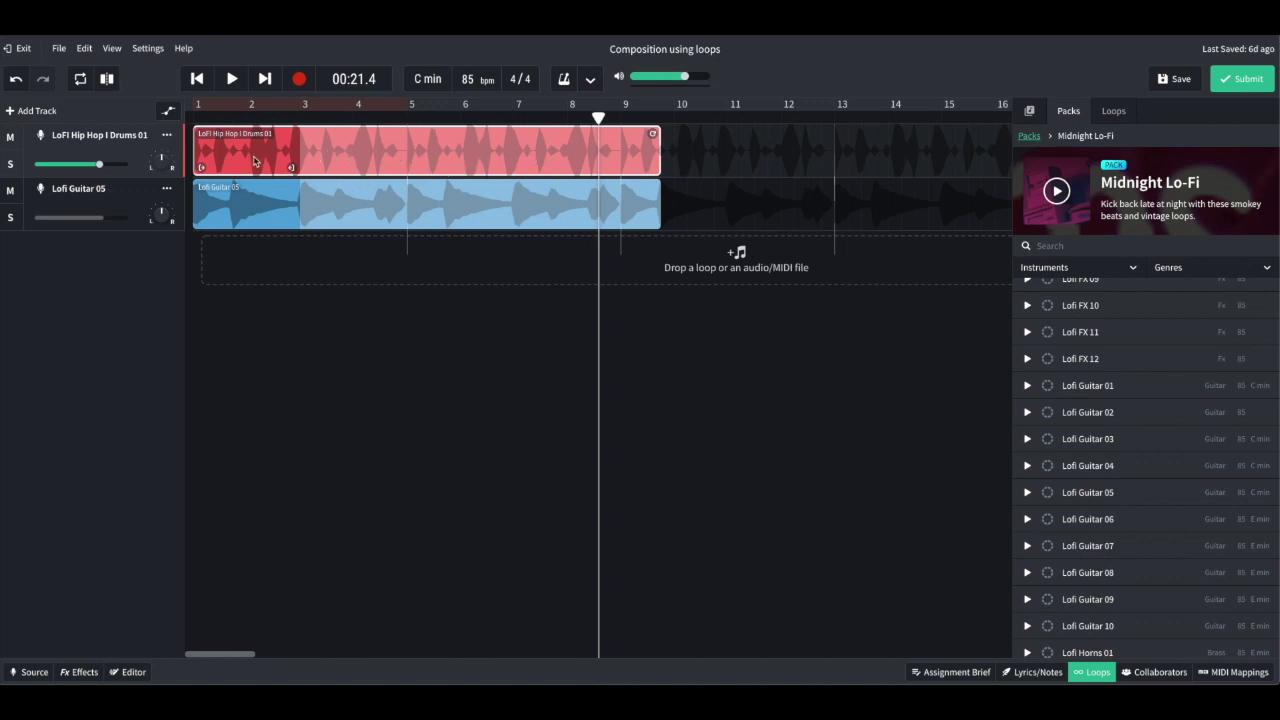
# Place a copy of the drum region on the same track, starting at bar 10.
pyautogui.moveTo(254, 161); pyautogui.dragTo(740, 152)
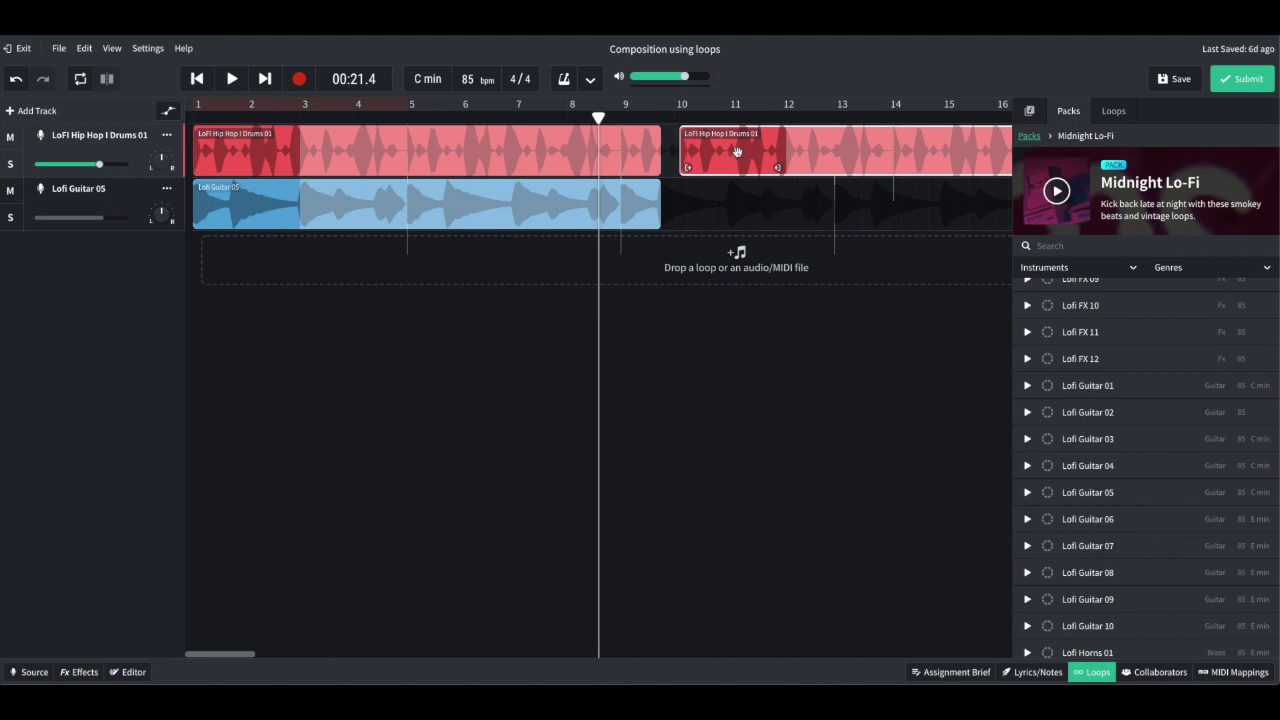
pyautogui.moveTo(737, 151); pyautogui.dragTo(730, 151)
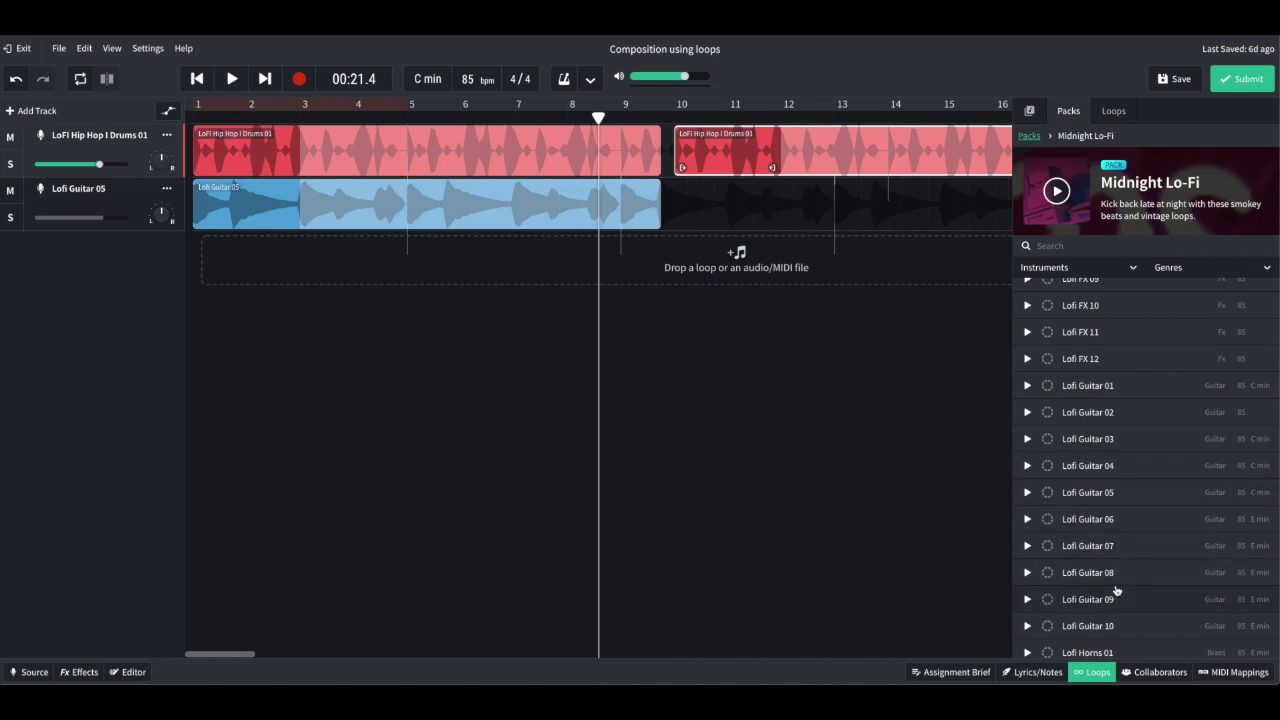
# Find the Lofi Keys 05 loop in the pack, add it as a new track at bar 10 and extend its repeats to about bar 15.
pyautogui.scroll(-2, 1114, 592)
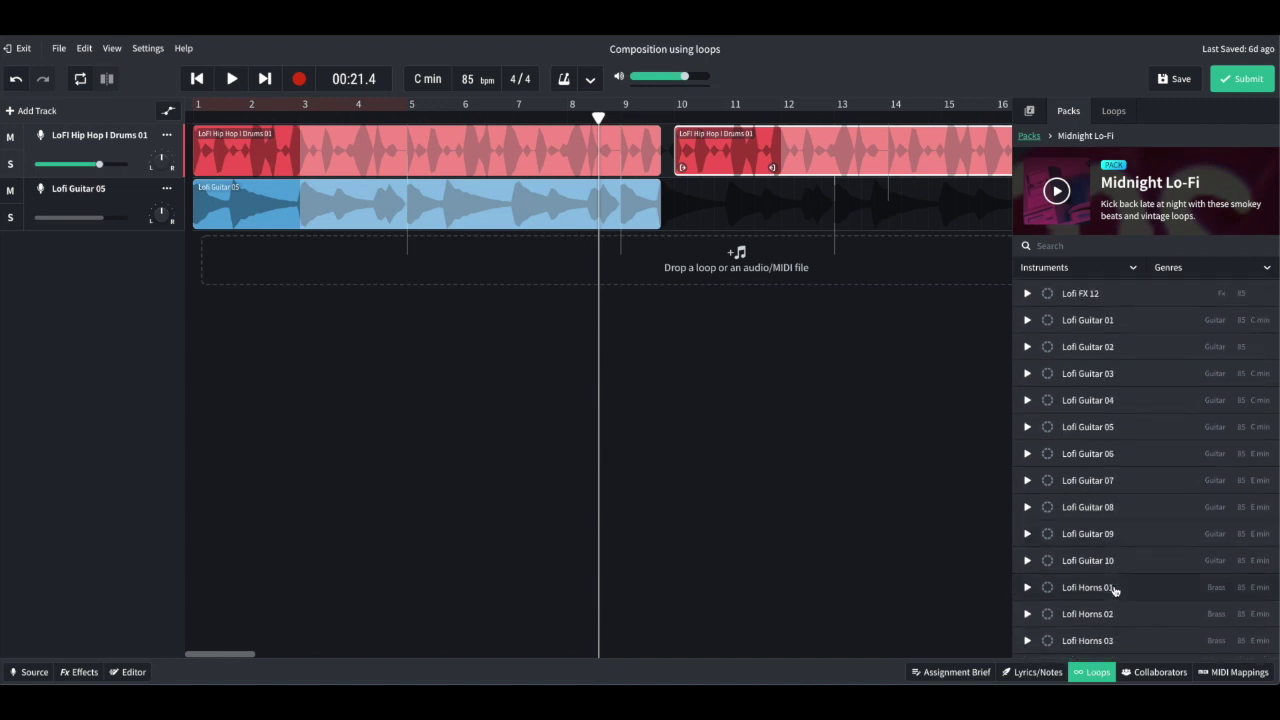
pyautogui.scroll(-3, 1114, 591)
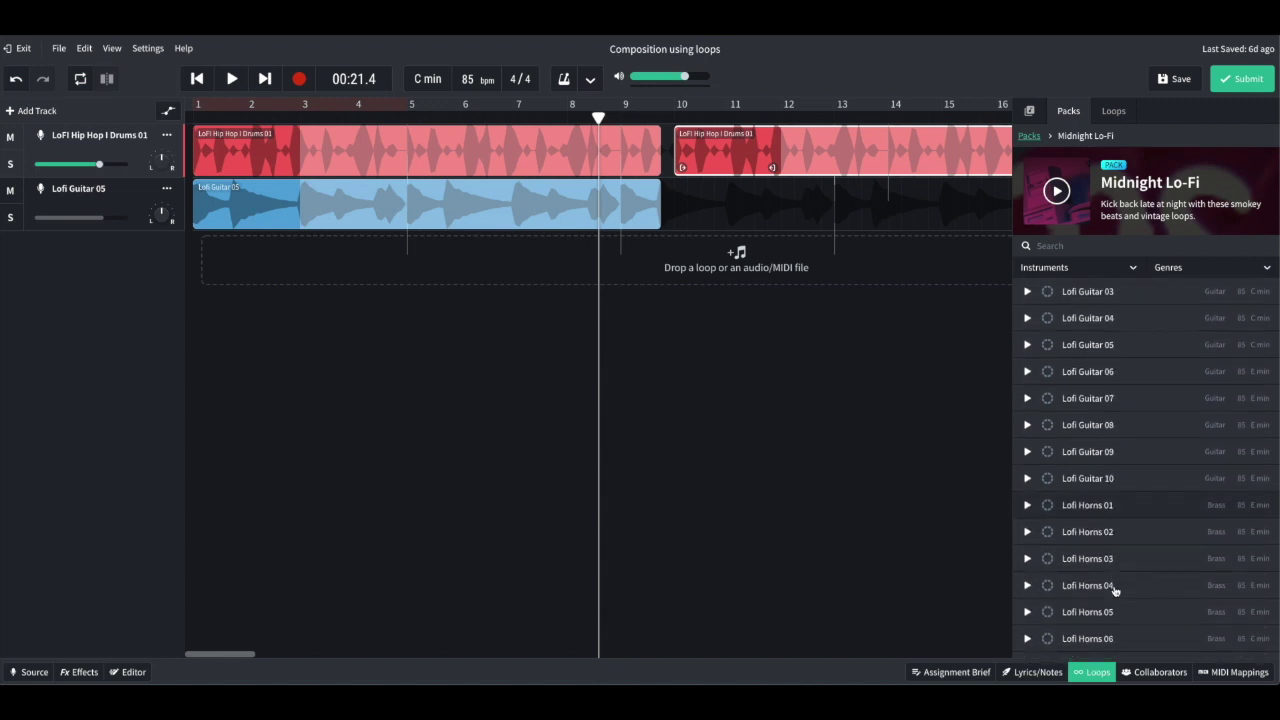
pyautogui.scroll(-1, 1114, 591)
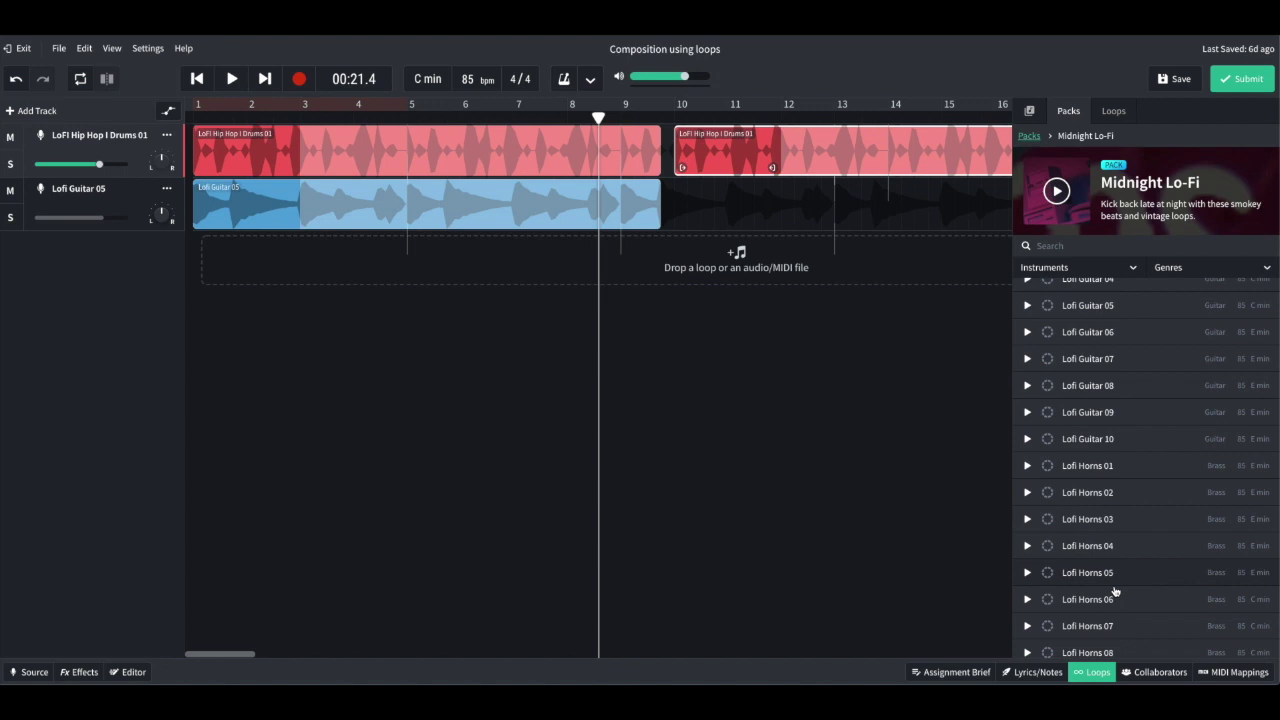
pyautogui.scroll(15, 1114, 592)
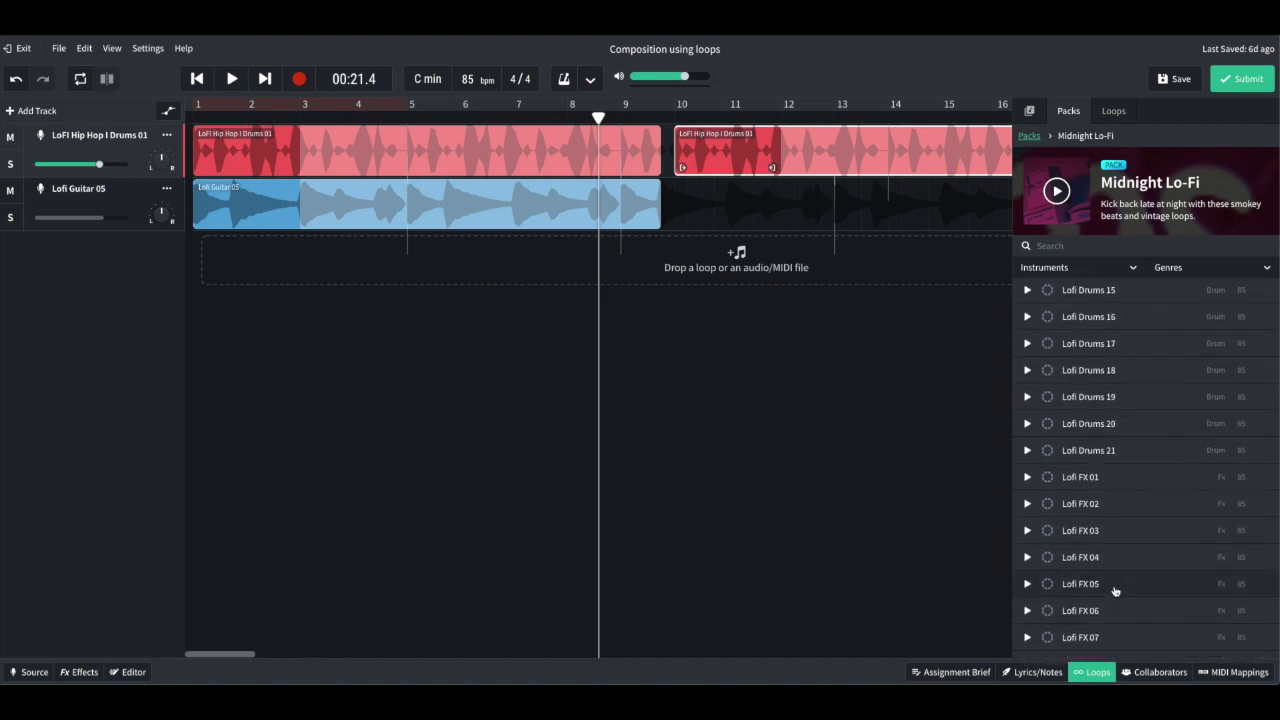
pyautogui.scroll(20, 1114, 591)
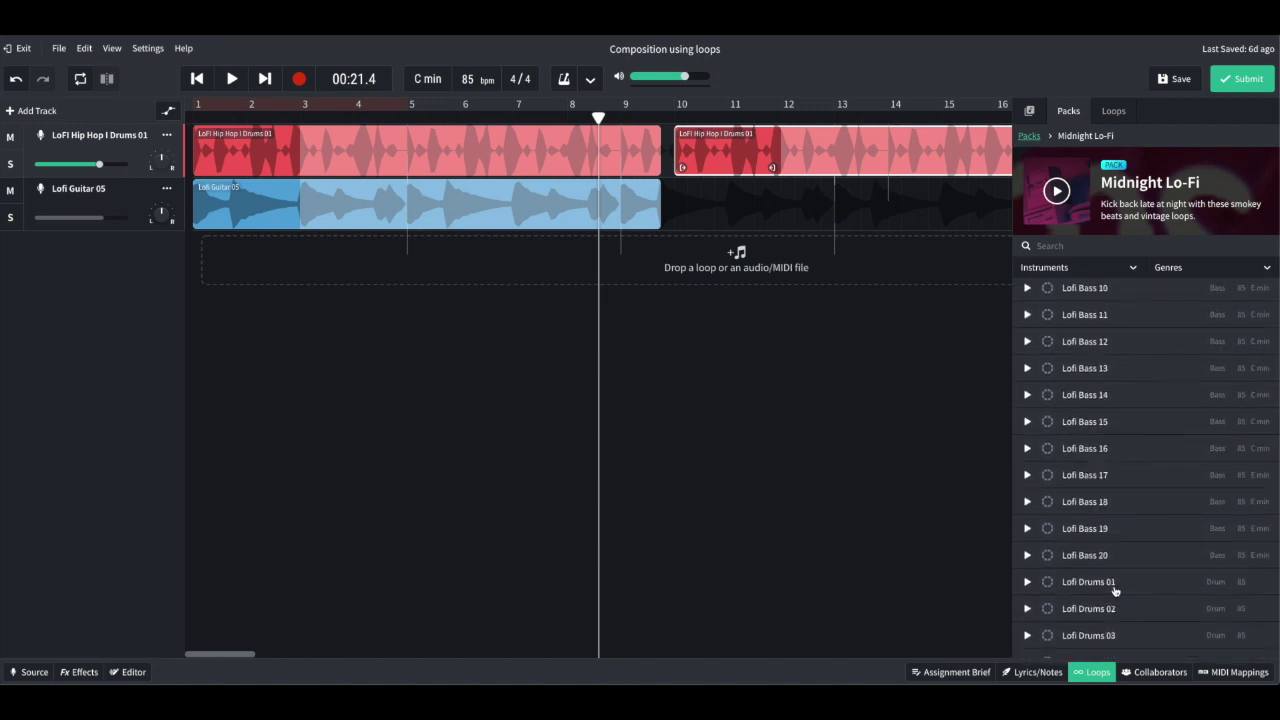
pyautogui.scroll(-15, 1114, 591)
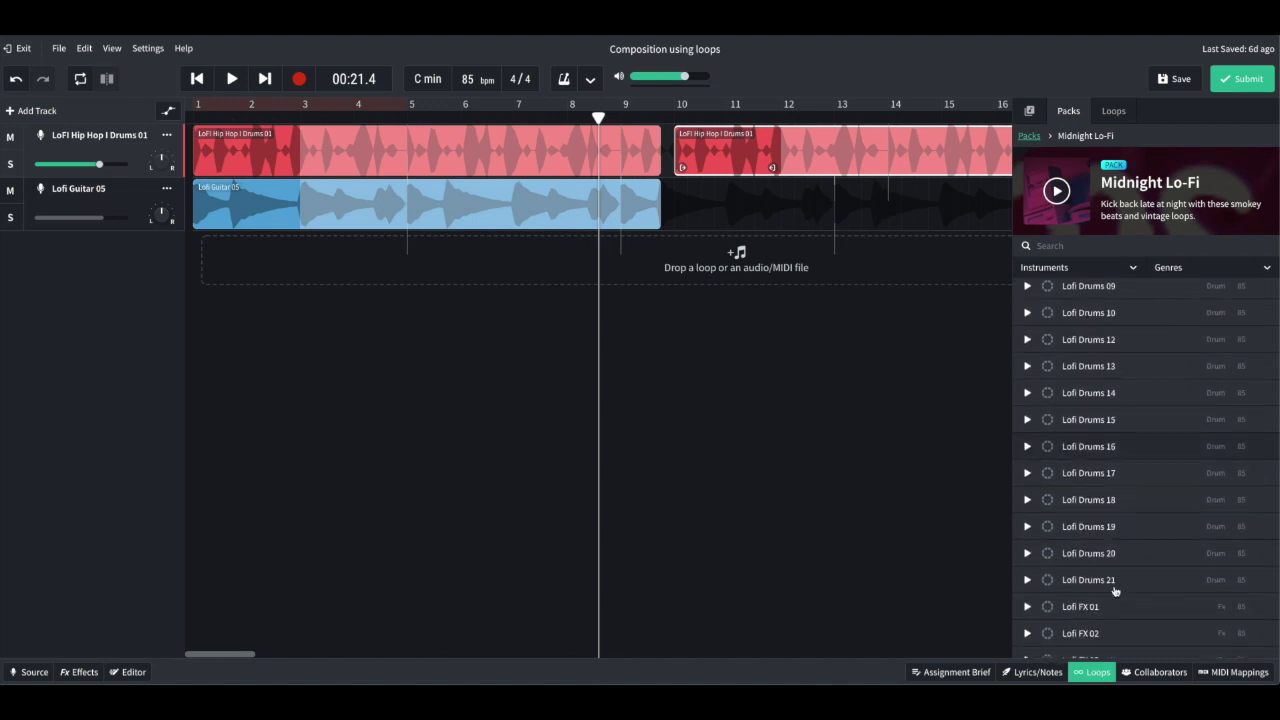
pyautogui.scroll(-10, 1114, 591)
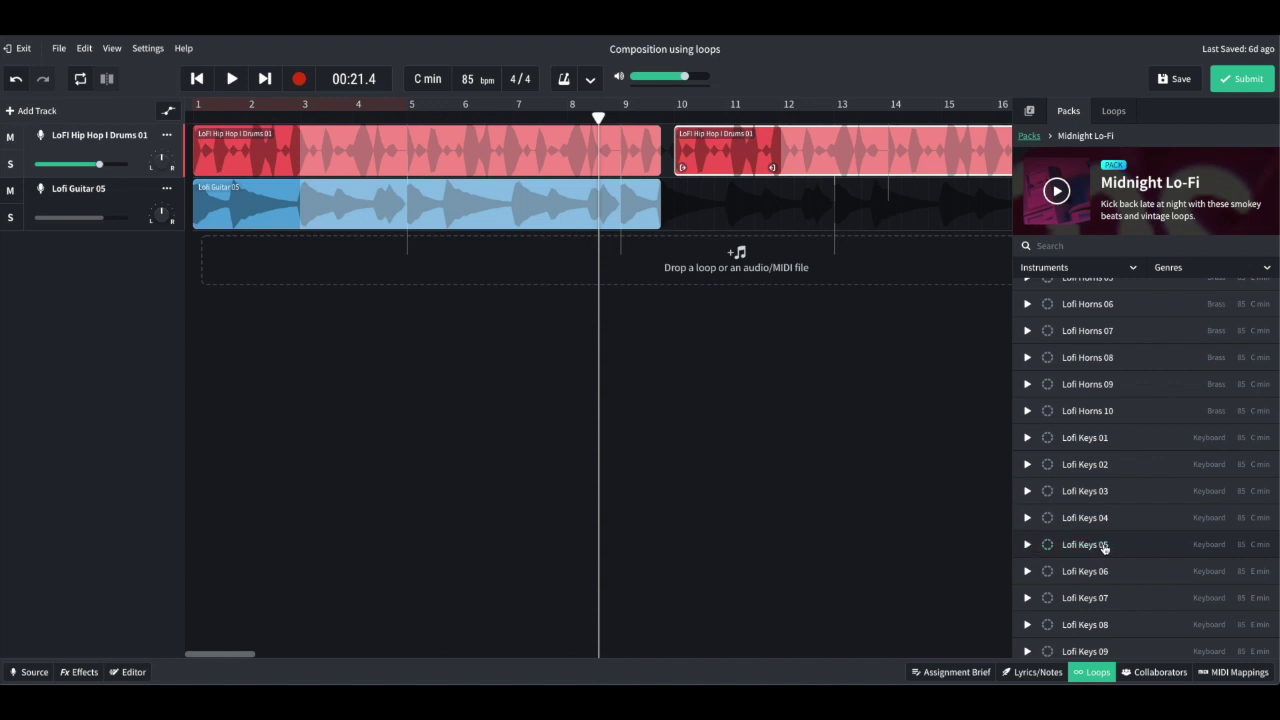
pyautogui.moveTo(841, 373); pyautogui.dragTo(702, 261)
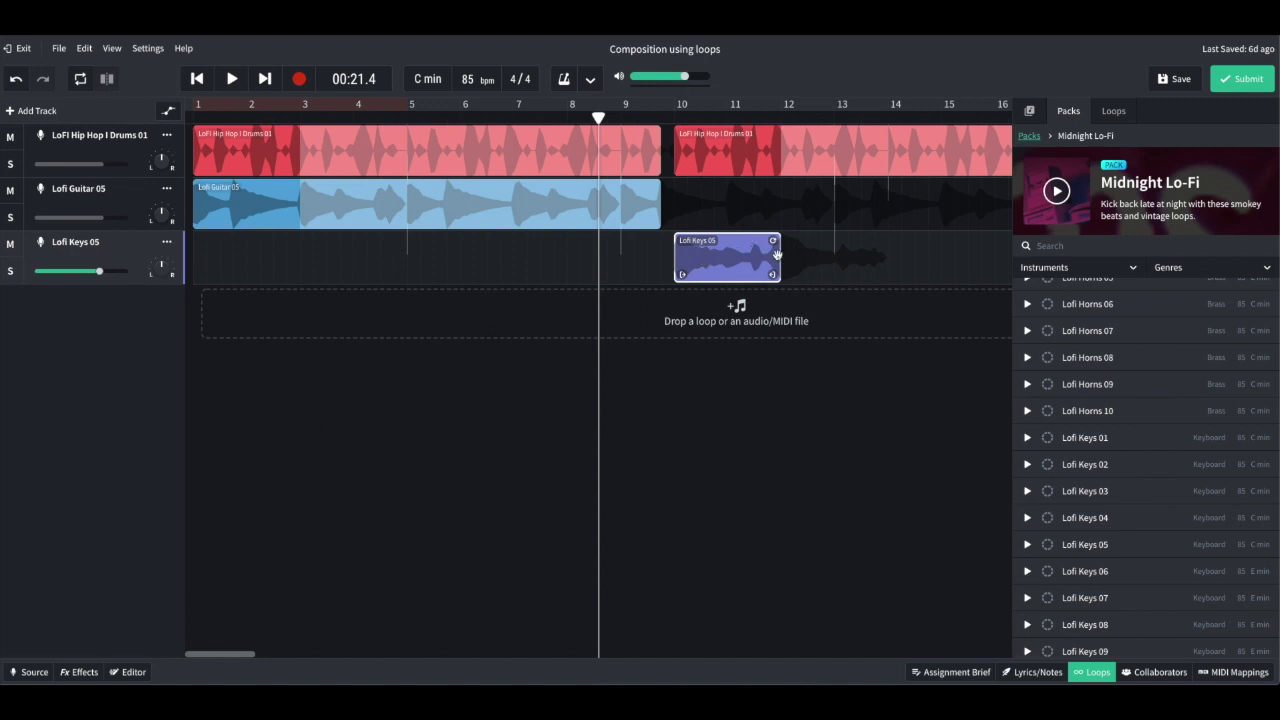
pyautogui.moveTo(789, 241); pyautogui.dragTo(928, 281)
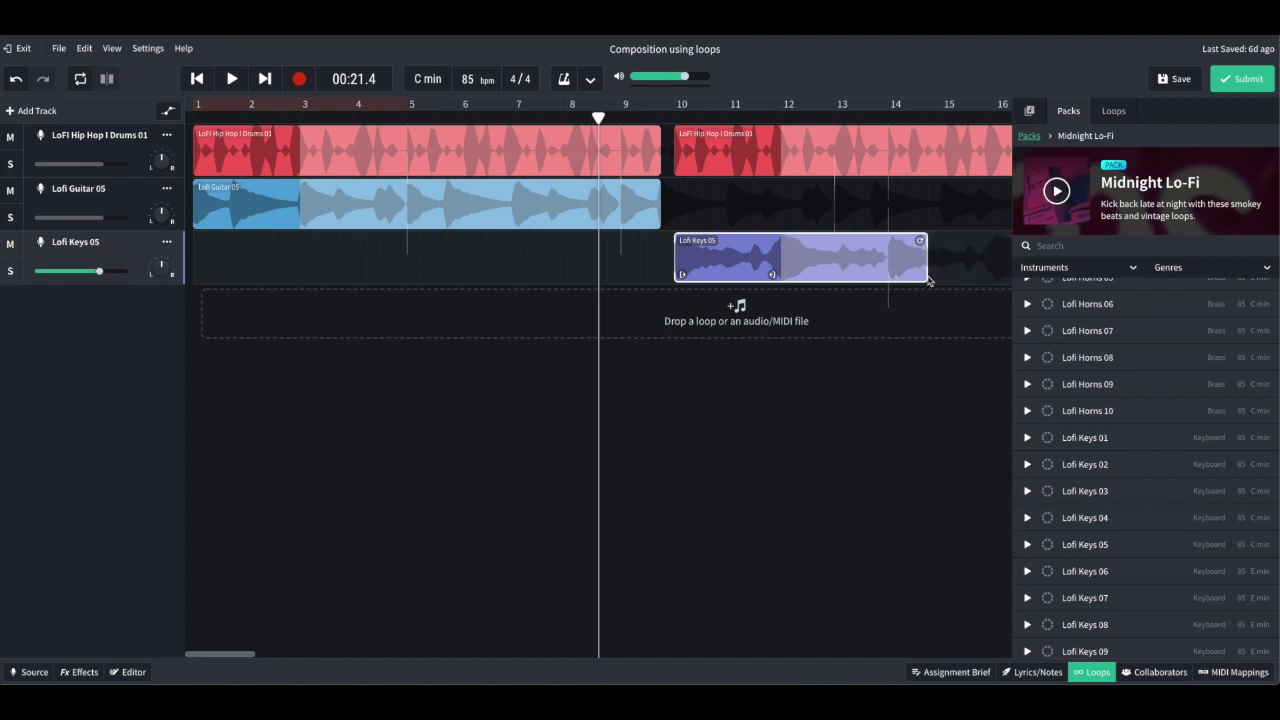
pyautogui.hscroll(3, 929, 275)
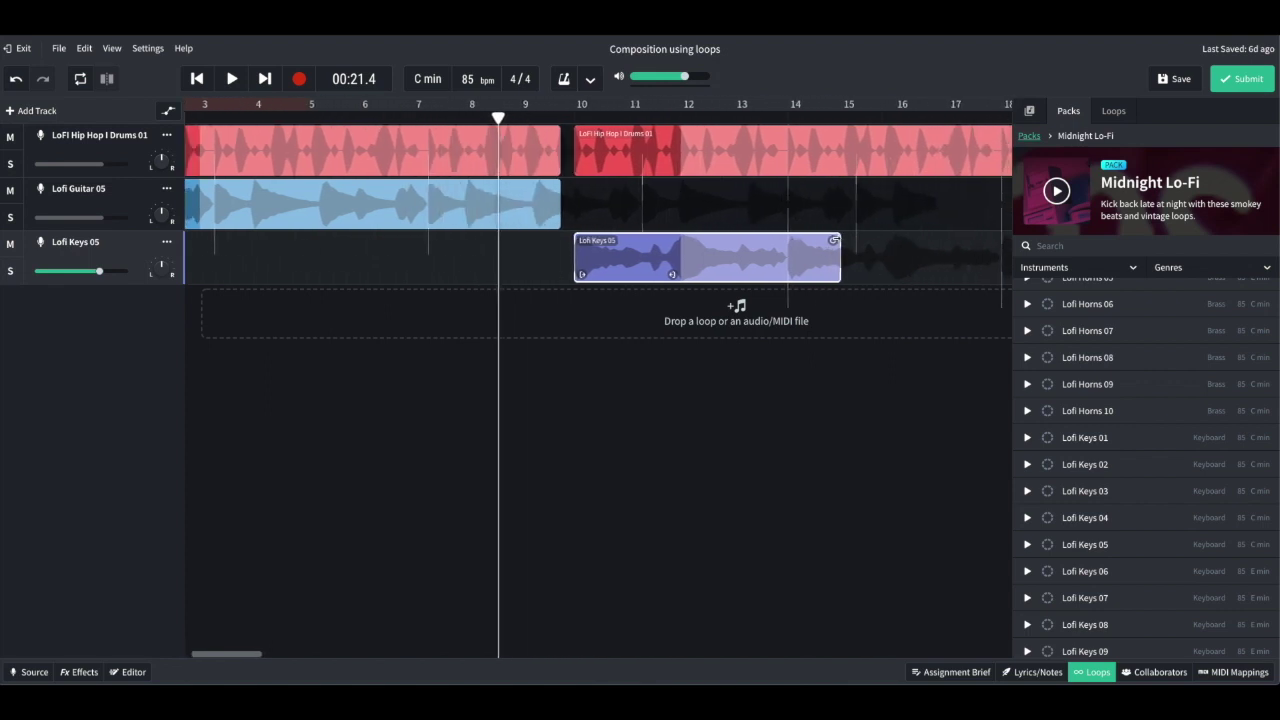
pyautogui.hscroll(-3, 668, 275)
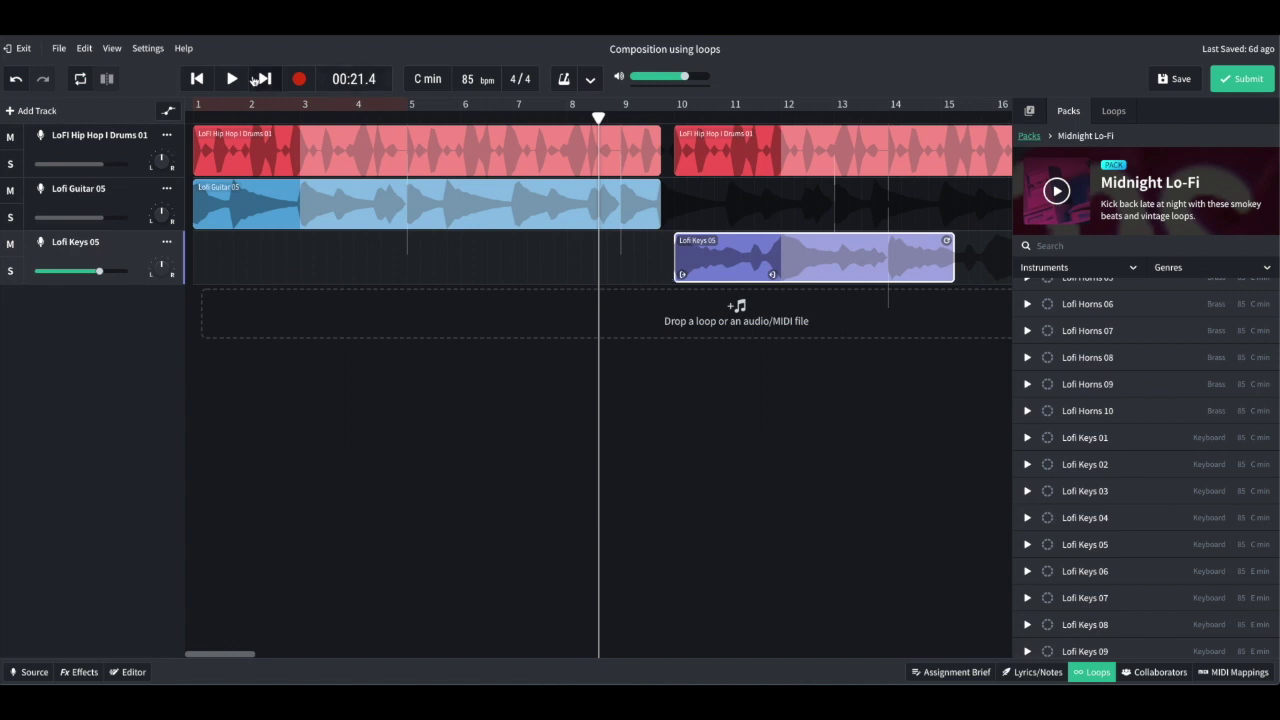
# Play all three tracks from the beginning to about bar 15.
pyautogui.click(199, 79)
pyautogui.click(231, 79)
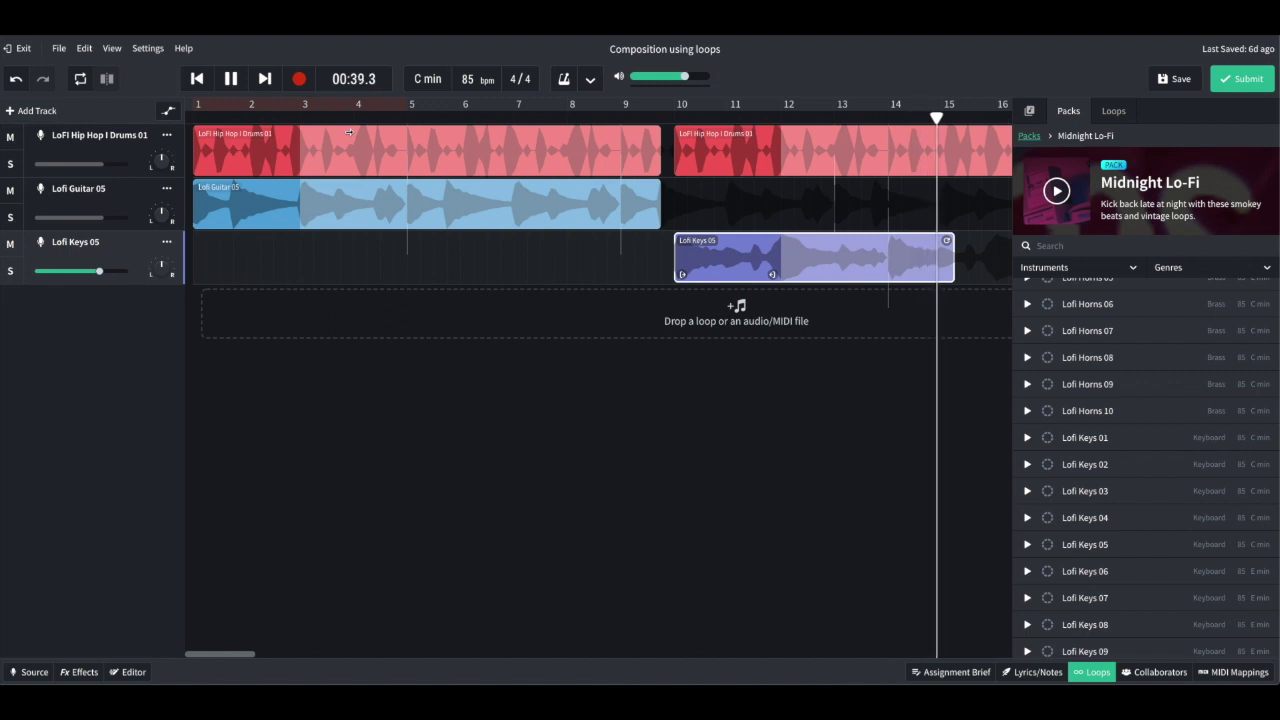
pyautogui.press('space')
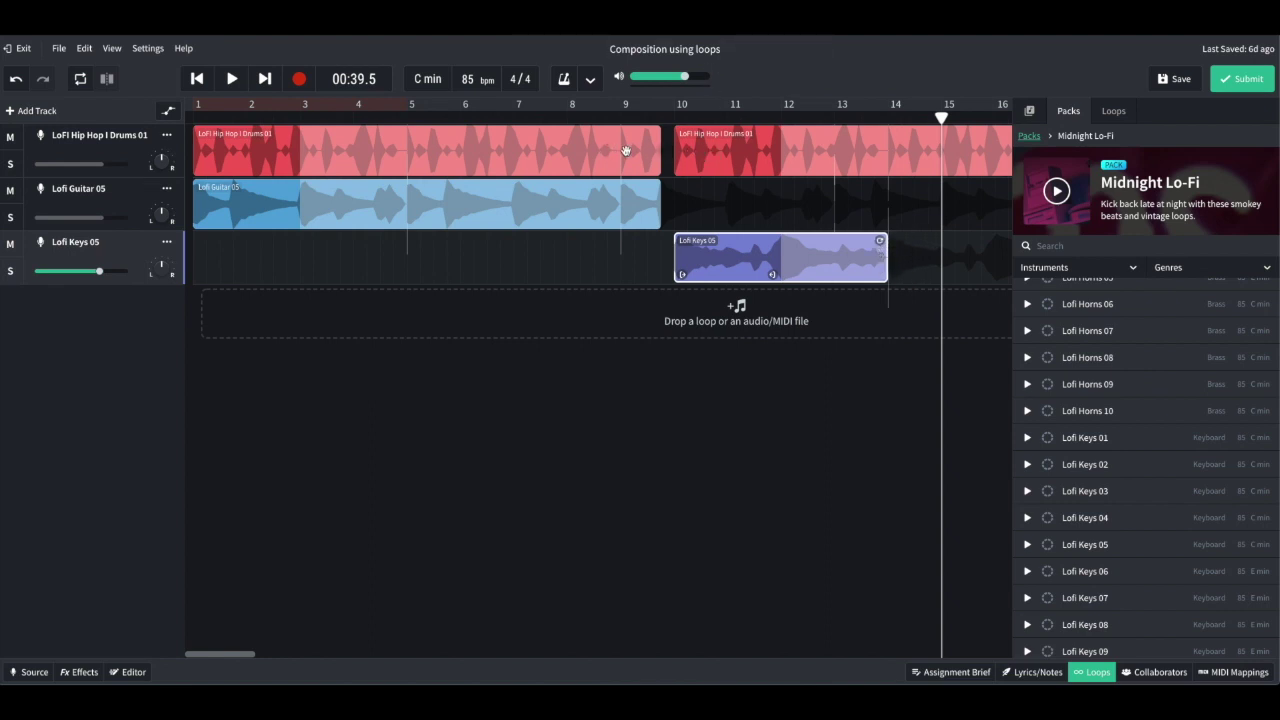
# Move the second drum region and the keys region to start at bar 11, and extend the first drum region to late in bar 10.
pyautogui.moveTo(709, 151); pyautogui.dragTo(777, 155)
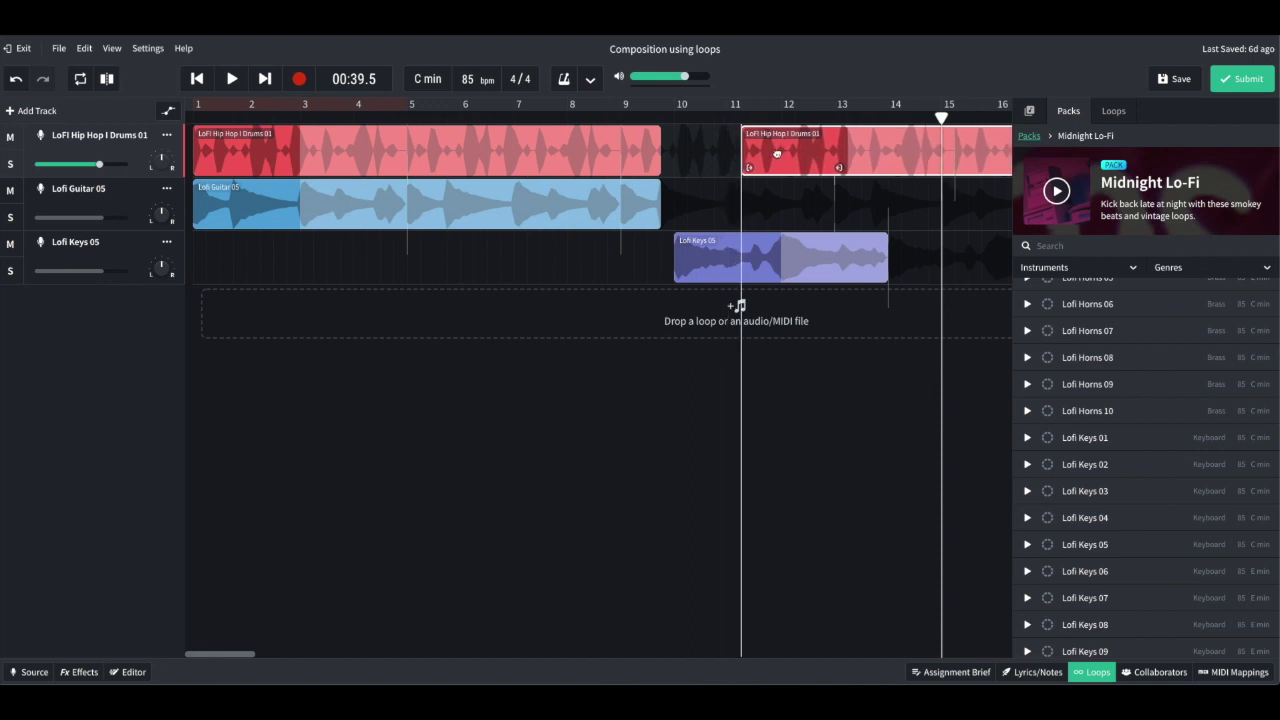
pyautogui.moveTo(730, 262); pyautogui.dragTo(778, 265)
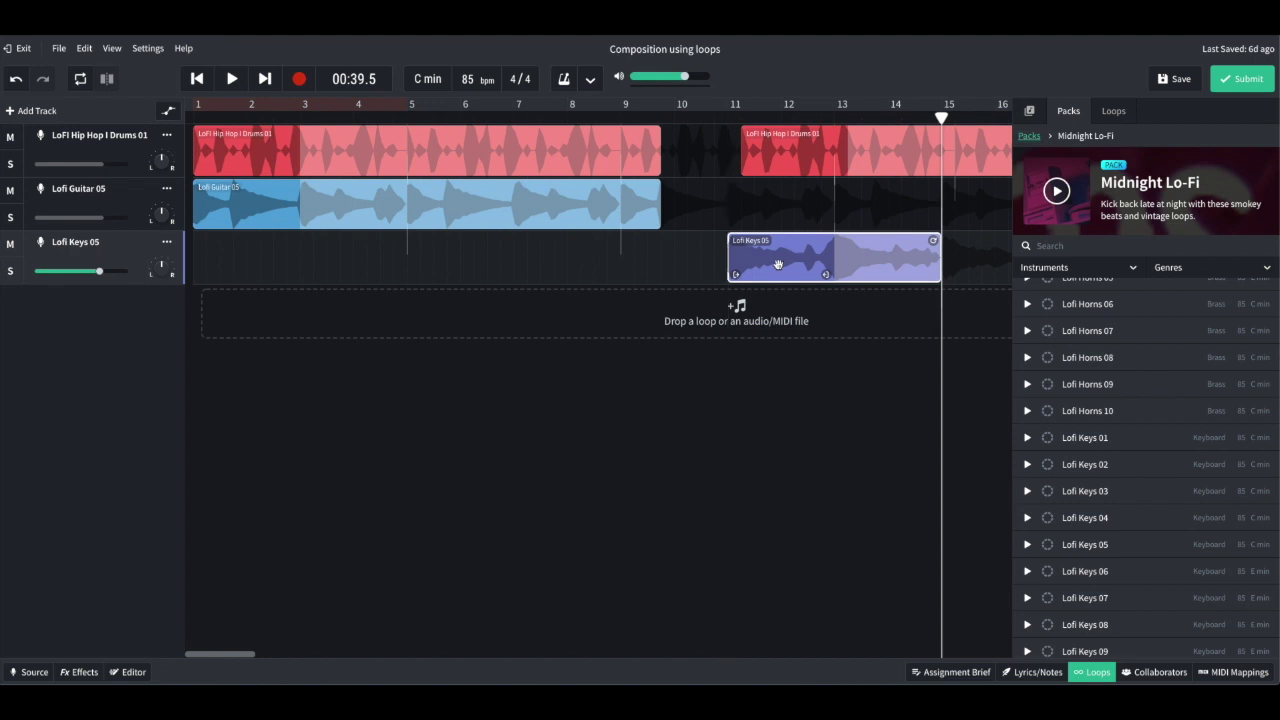
pyautogui.moveTo(765, 159); pyautogui.dragTo(755, 159)
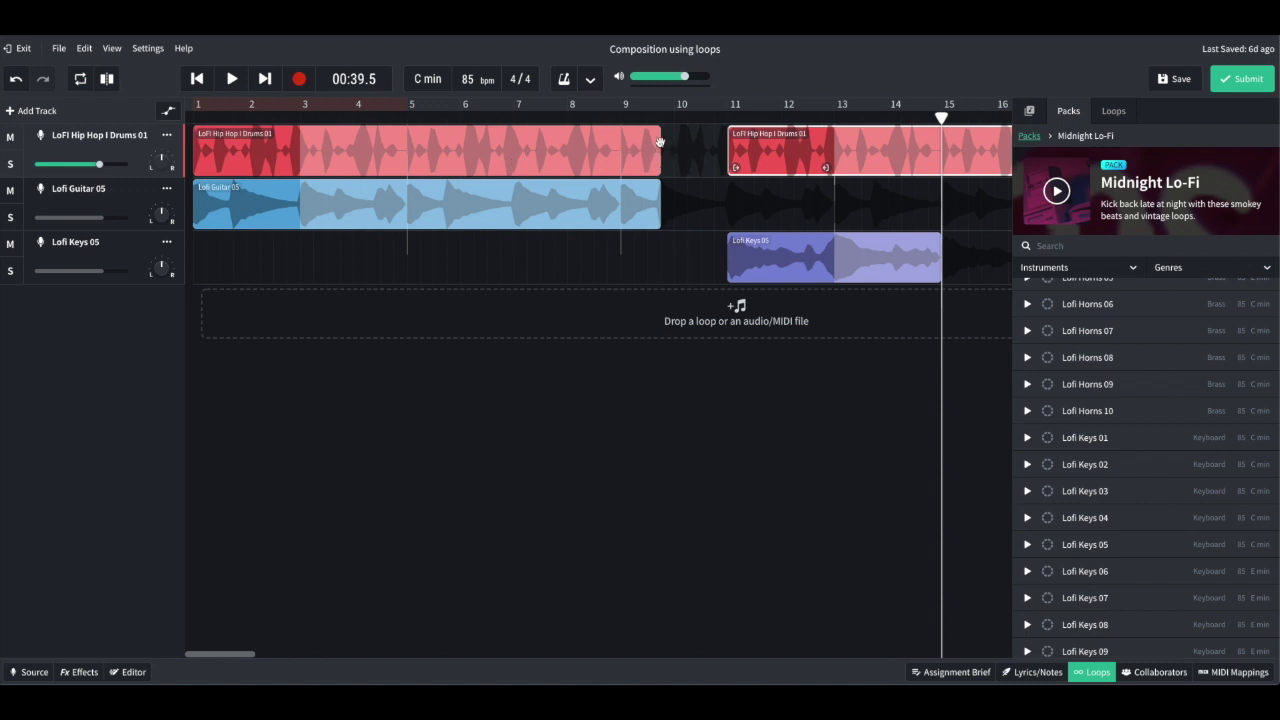
pyautogui.moveTo(660, 133); pyautogui.dragTo(664, 133)
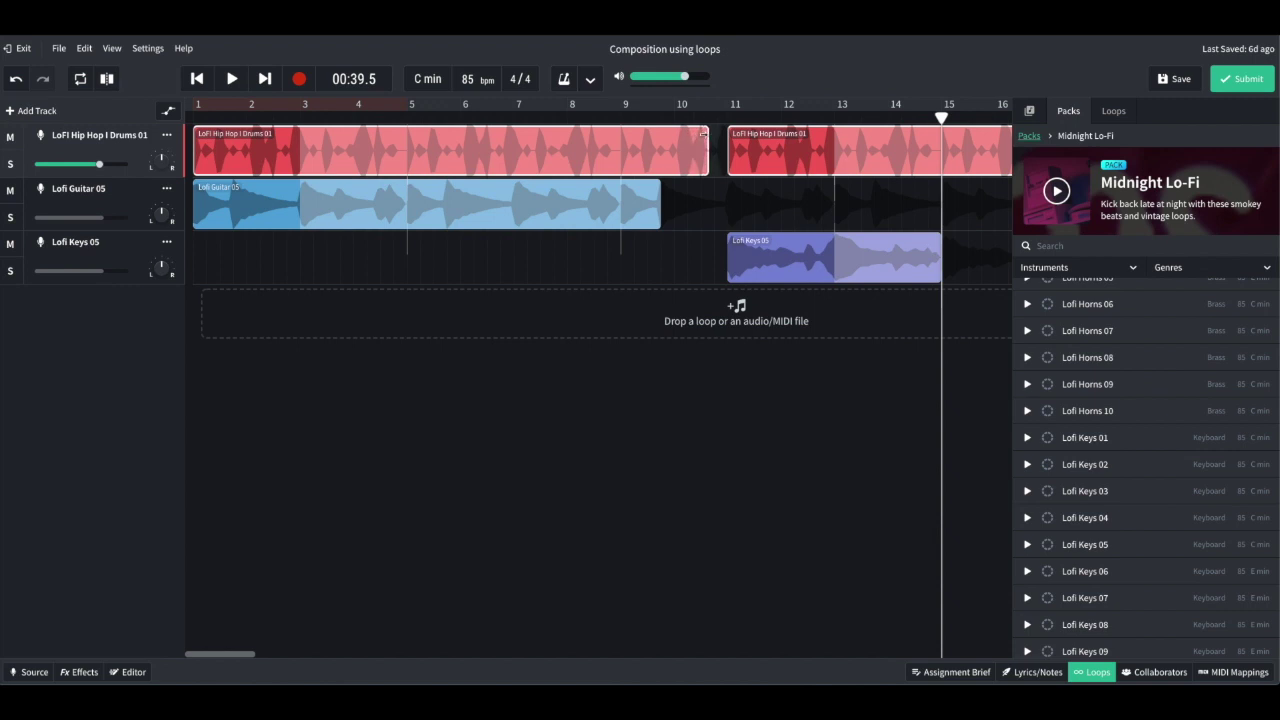
pyautogui.click(706, 133)
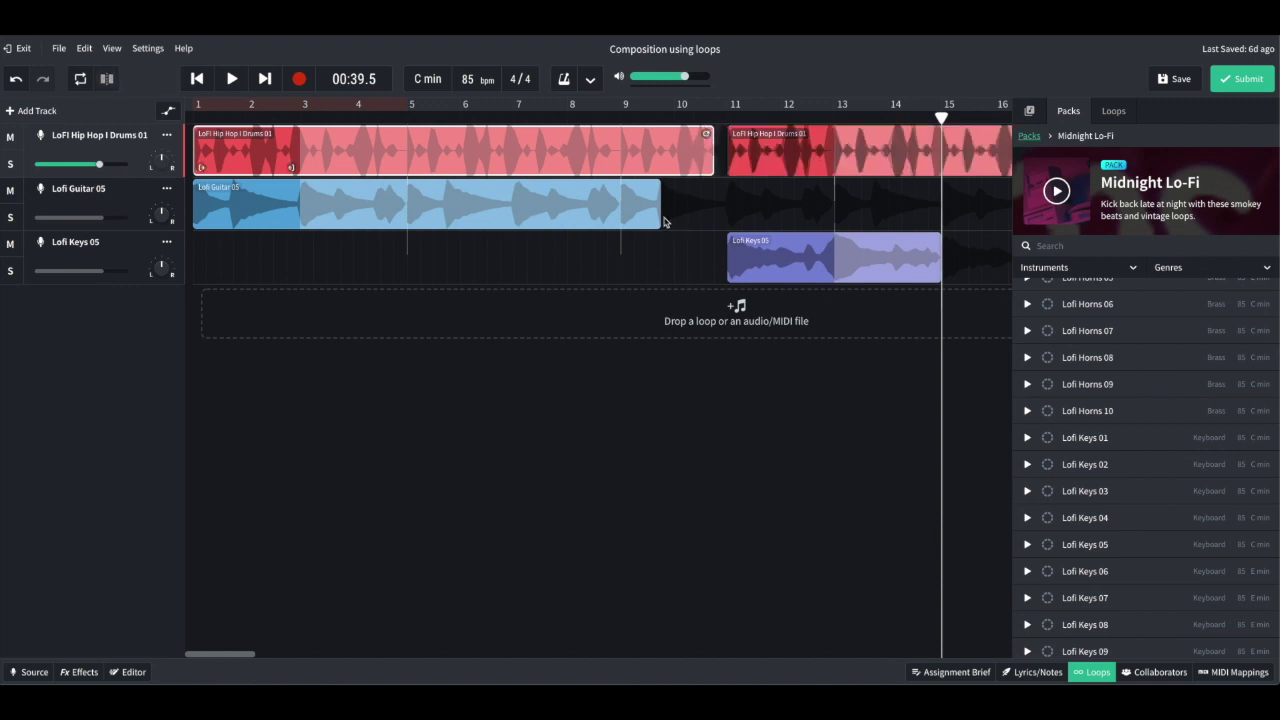
# Shift the guitar region to start at bar 3 and make its repeats end around the middle of bar 10.
pyautogui.moveTo(660, 193); pyautogui.dragTo(681, 194)
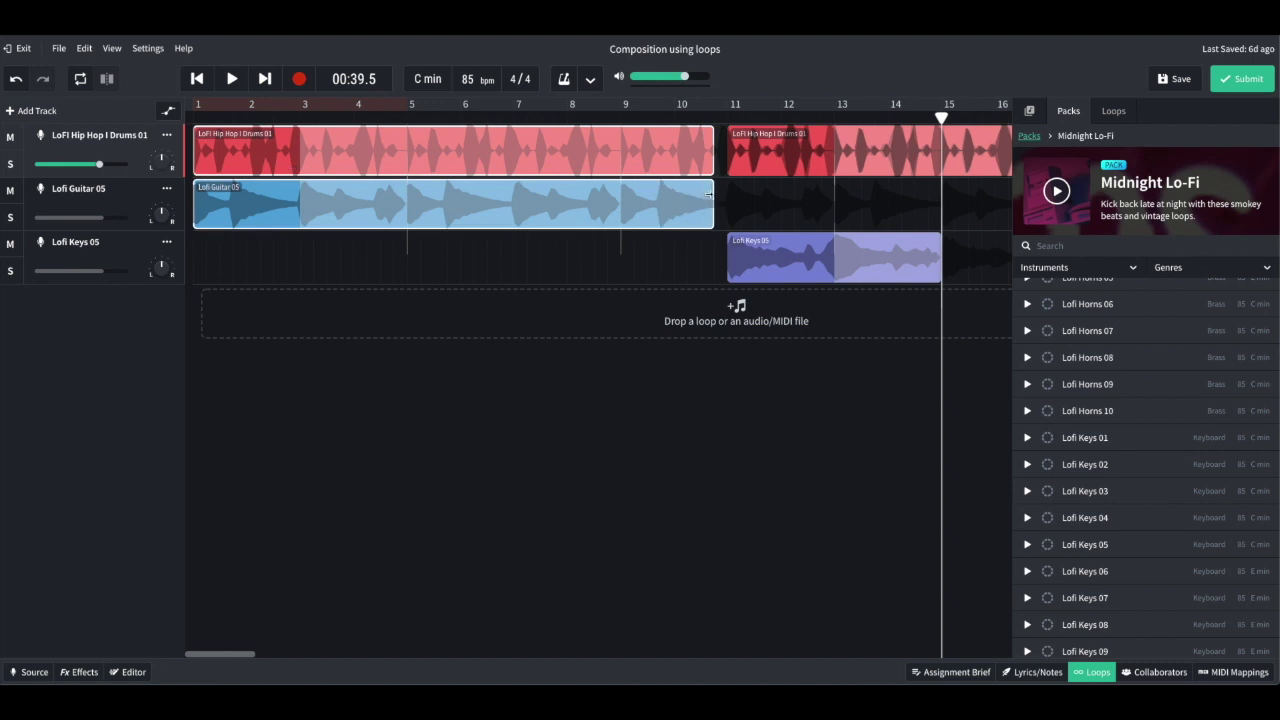
pyautogui.moveTo(252, 216); pyautogui.dragTo(357, 215)
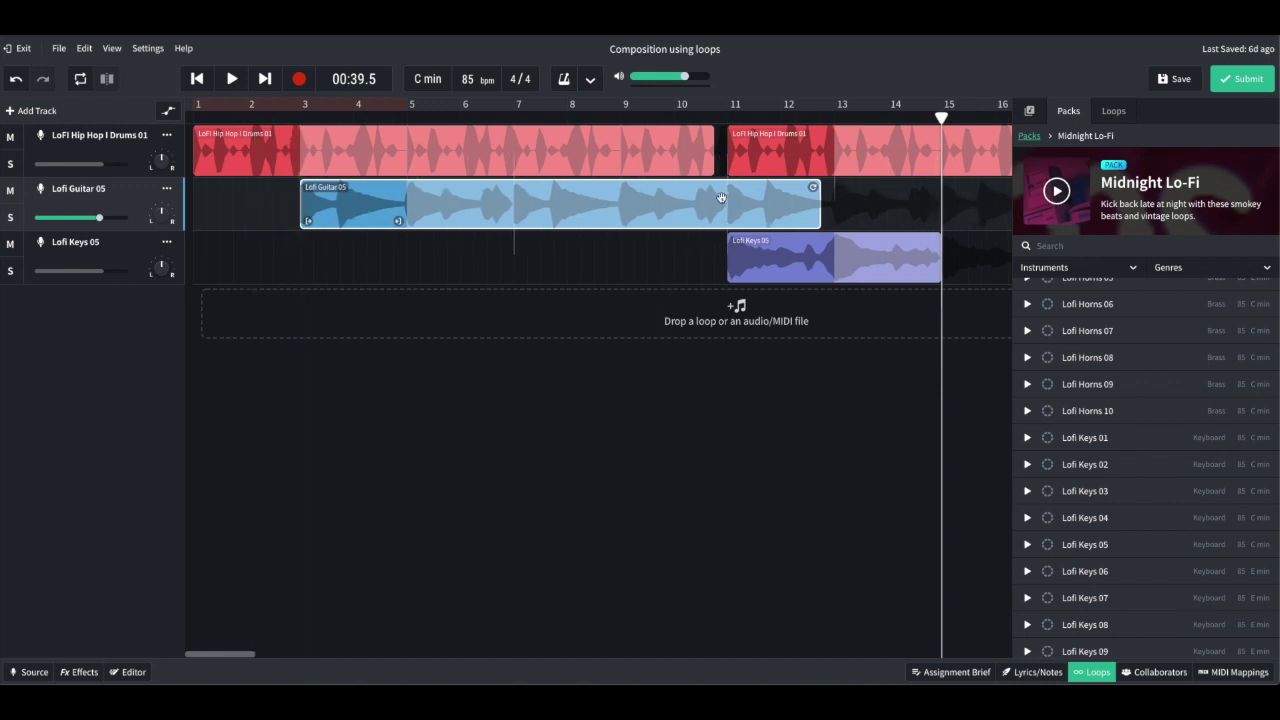
pyautogui.moveTo(813, 187); pyautogui.dragTo(711, 188)
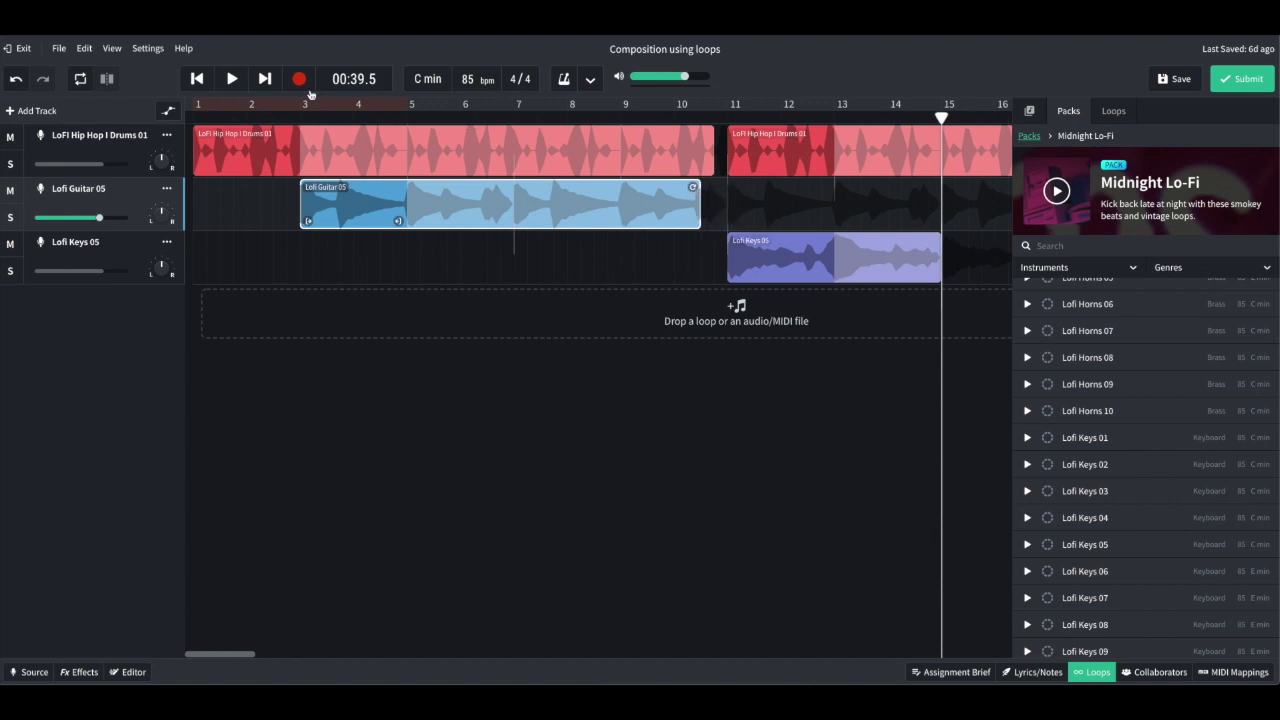
# Play the rearranged composition from the beginning and follow the playback into the section starting at bar 11.
pyautogui.click(197, 79)
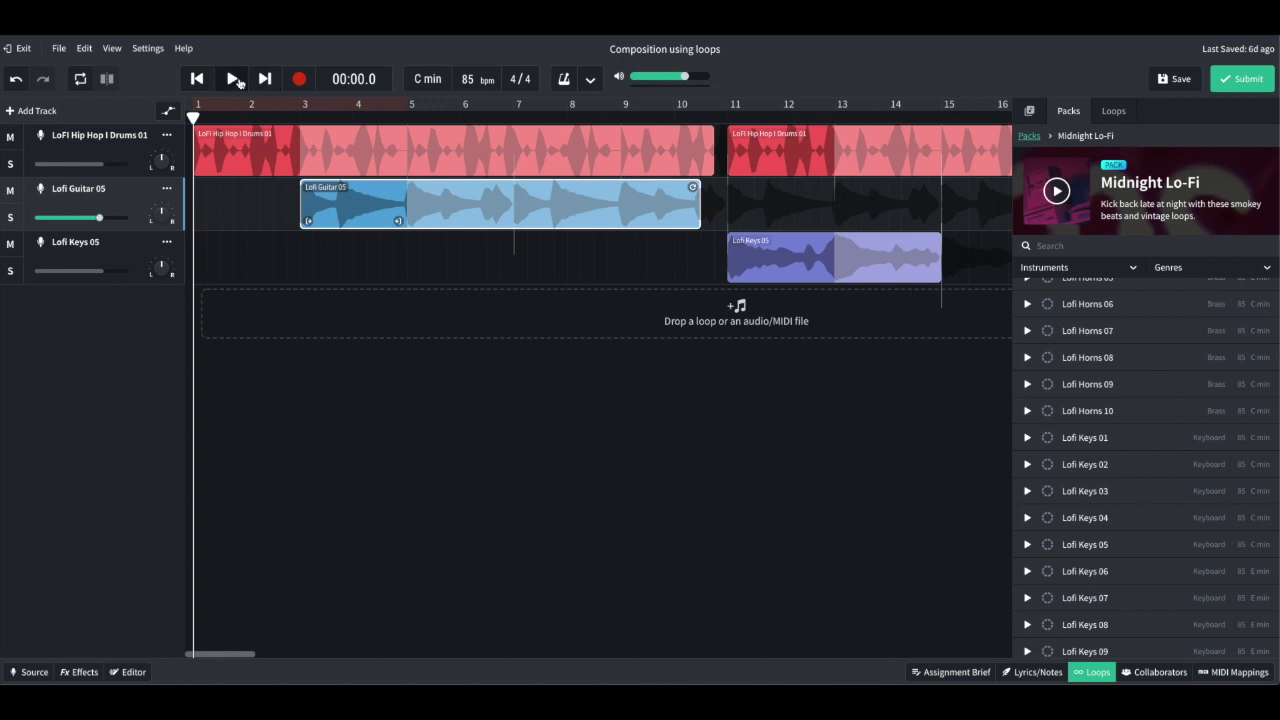
pyautogui.click(233, 79)
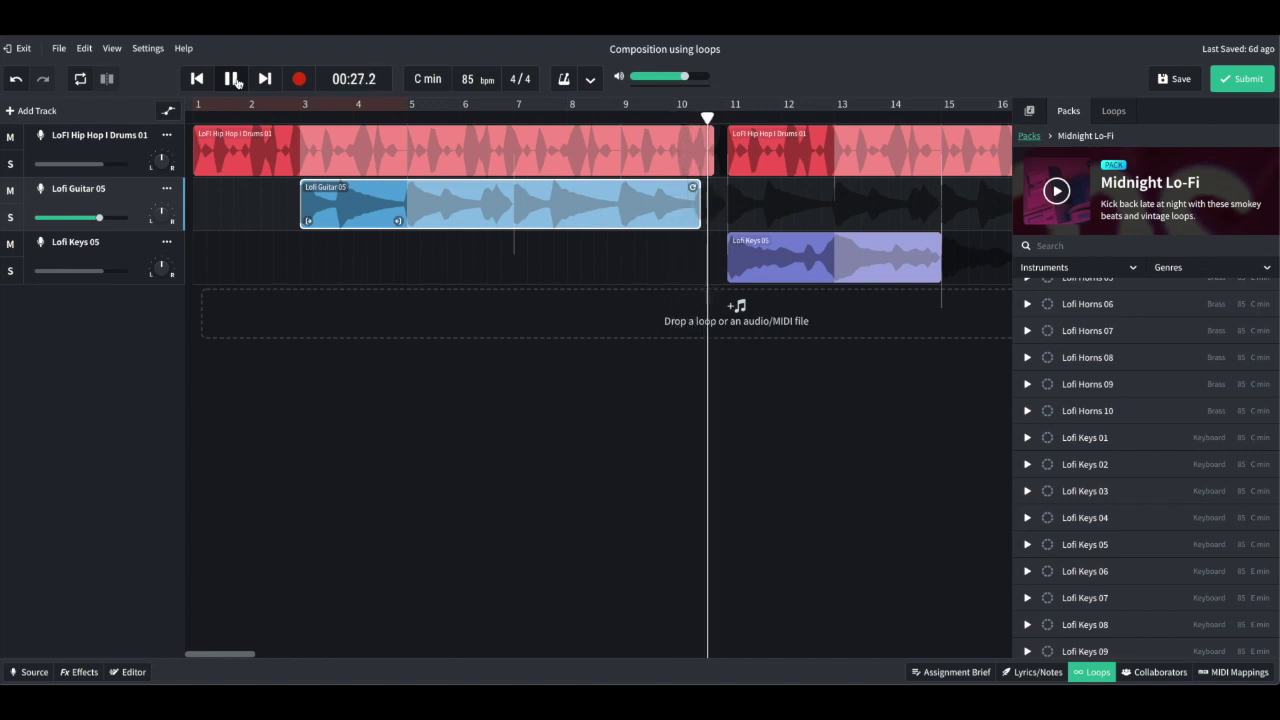
pyautogui.hscroll(1, 505, 376)
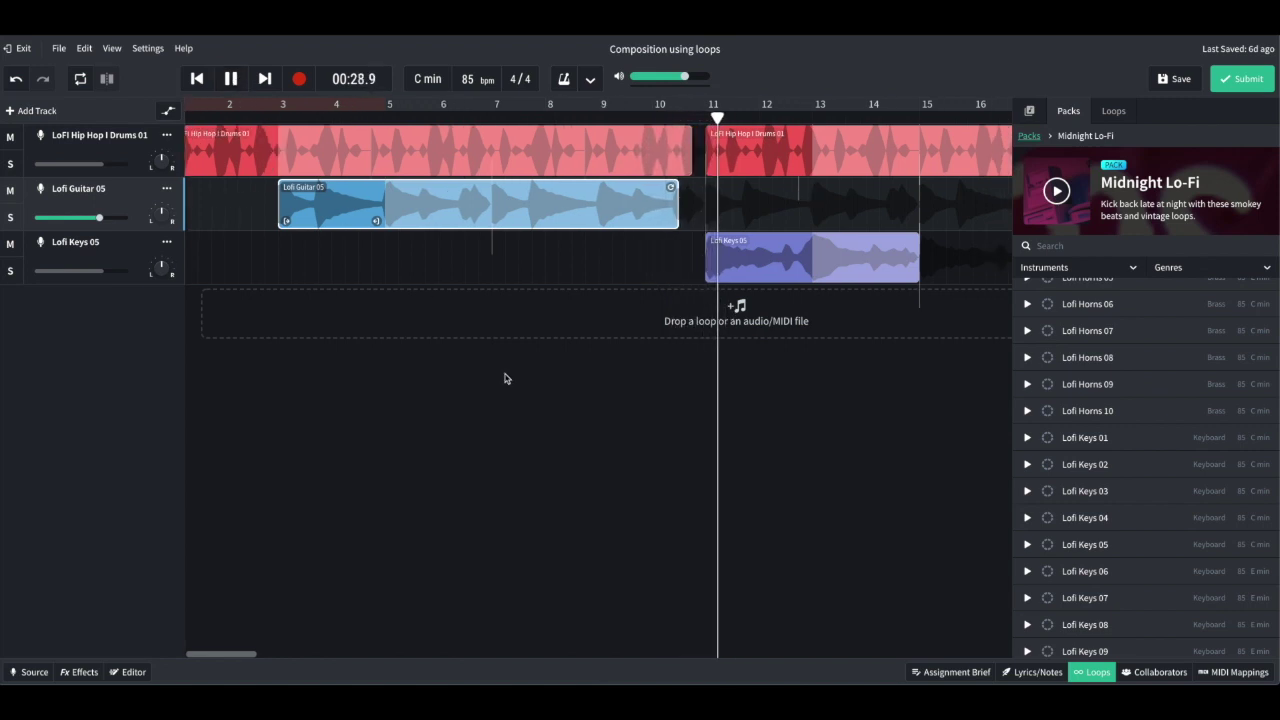
pyautogui.hscroll(4, 505, 378)
pyautogui.hscroll(3, 505, 378)
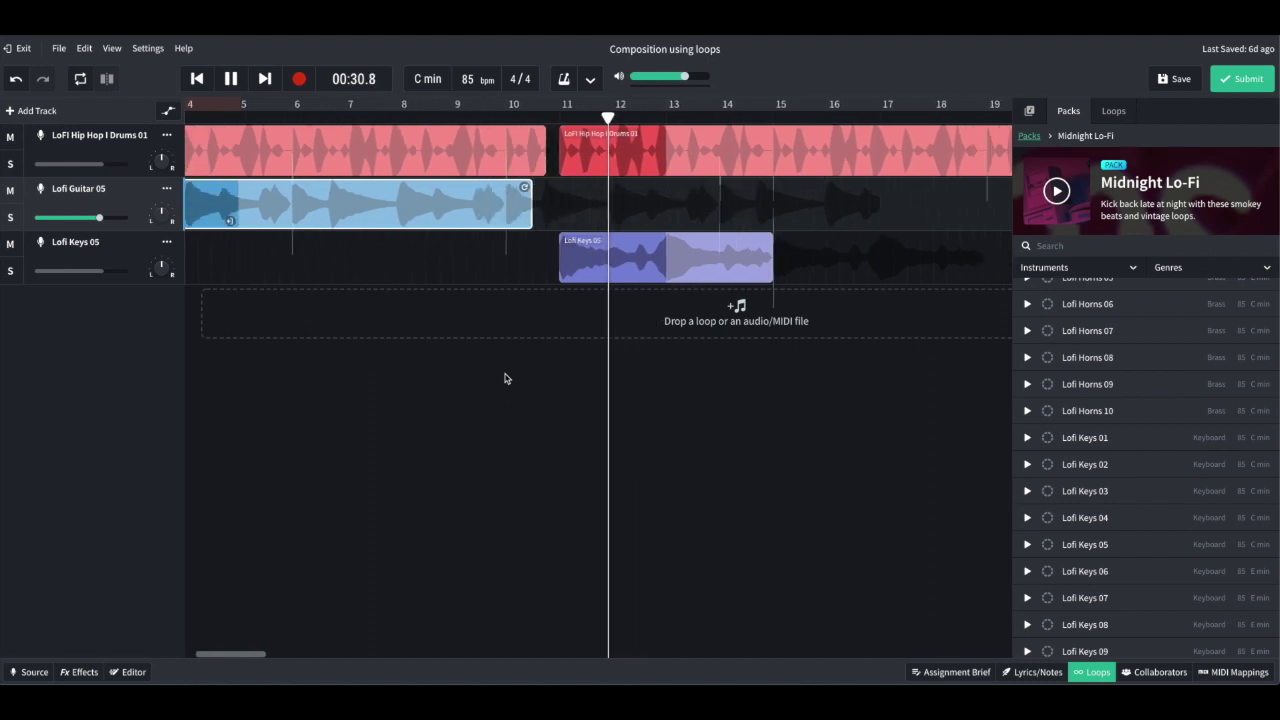
pyautogui.hscroll(6, 505, 378)
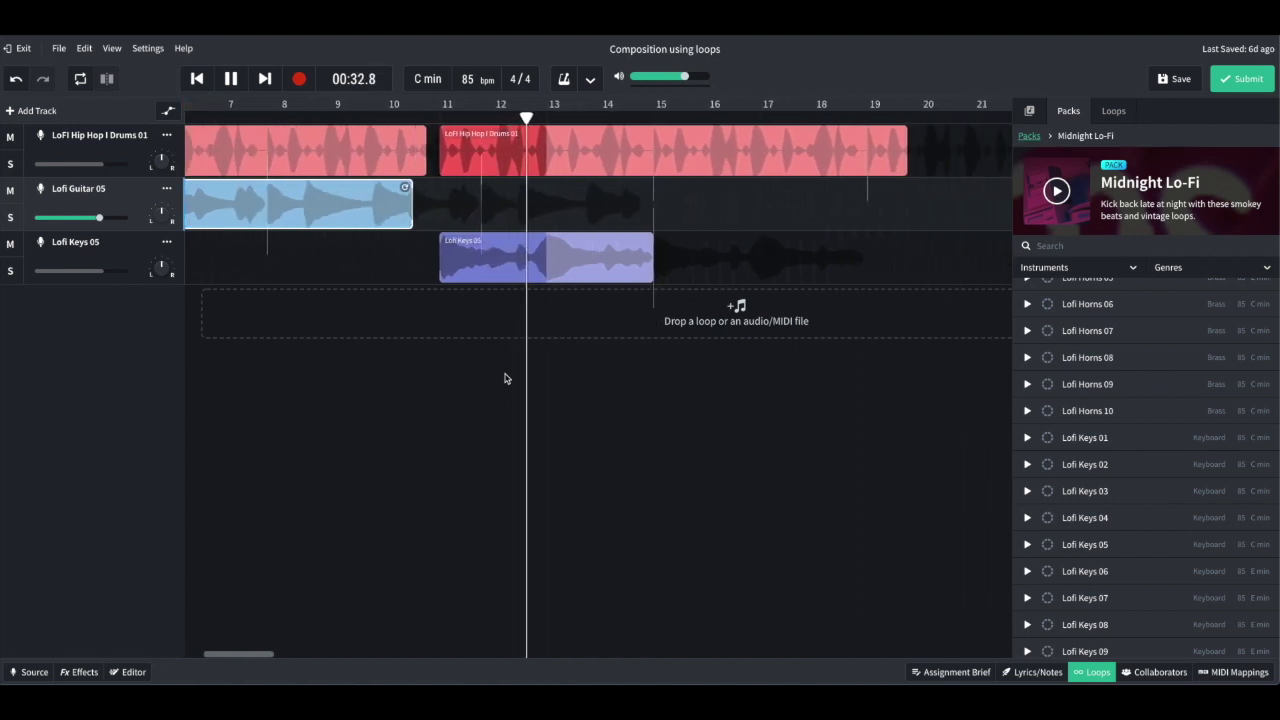
pyautogui.hscroll(1, 505, 378)
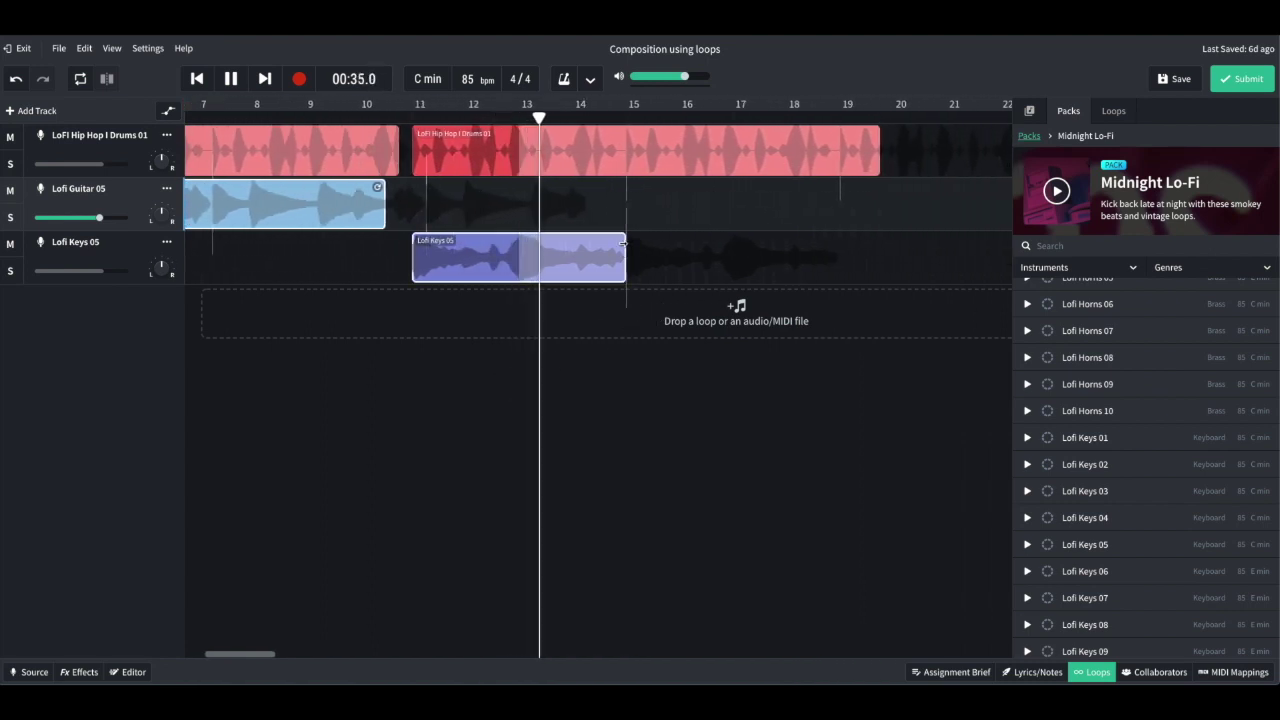
# Extend the Lofi Keys 05 repeats to bar 19 and shorten the second drum region to the same end point.
pyautogui.moveTo(623, 242); pyautogui.dragTo(791, 251)
pyautogui.moveTo(800, 250); pyautogui.dragTo(801, 248)
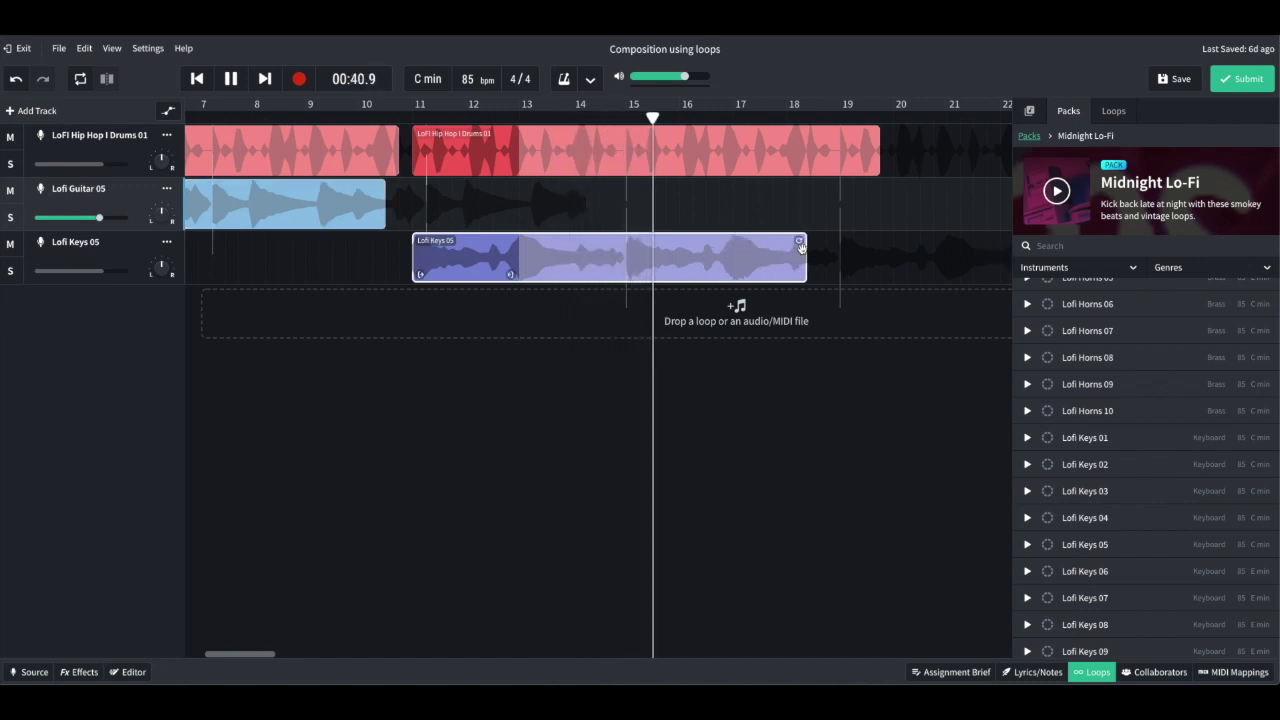
pyautogui.moveTo(815, 241)
pyautogui.mouseDown()
pyautogui.moveTo(866, 240)
pyautogui.moveTo(838, 240)
pyautogui.mouseUp()
pyautogui.press('space')
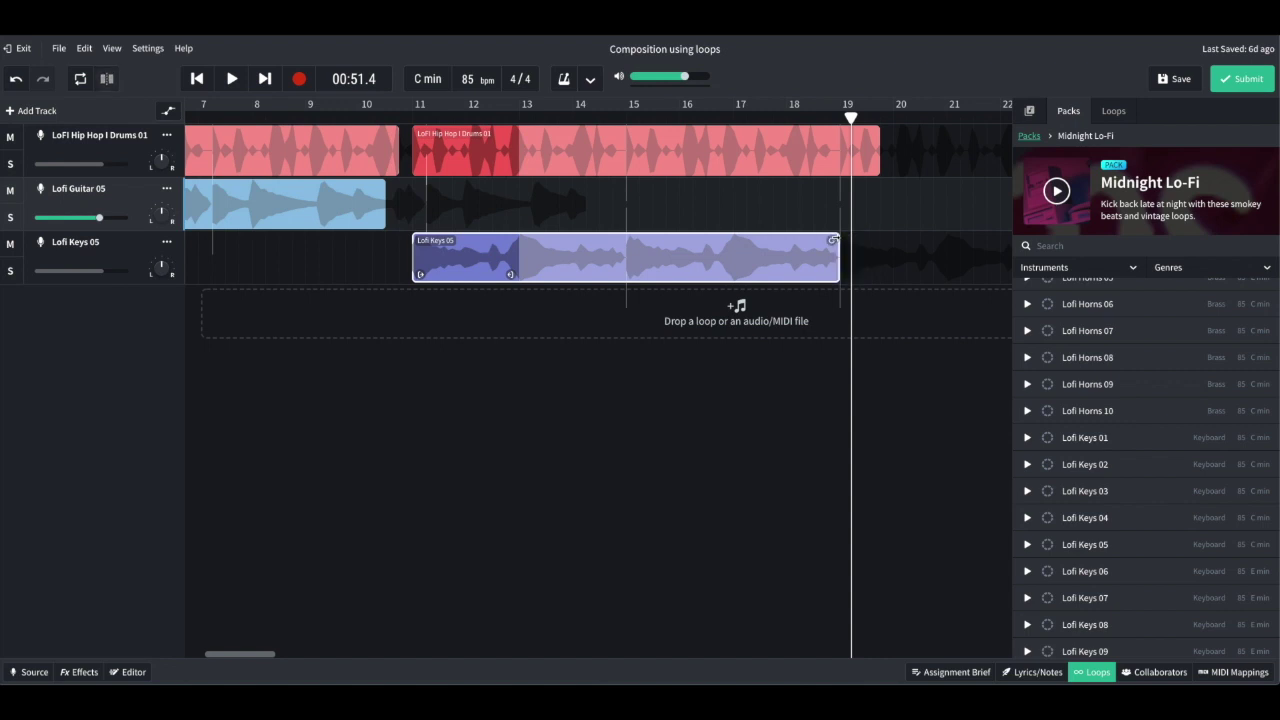
pyautogui.moveTo(873, 141); pyautogui.dragTo(846, 145)
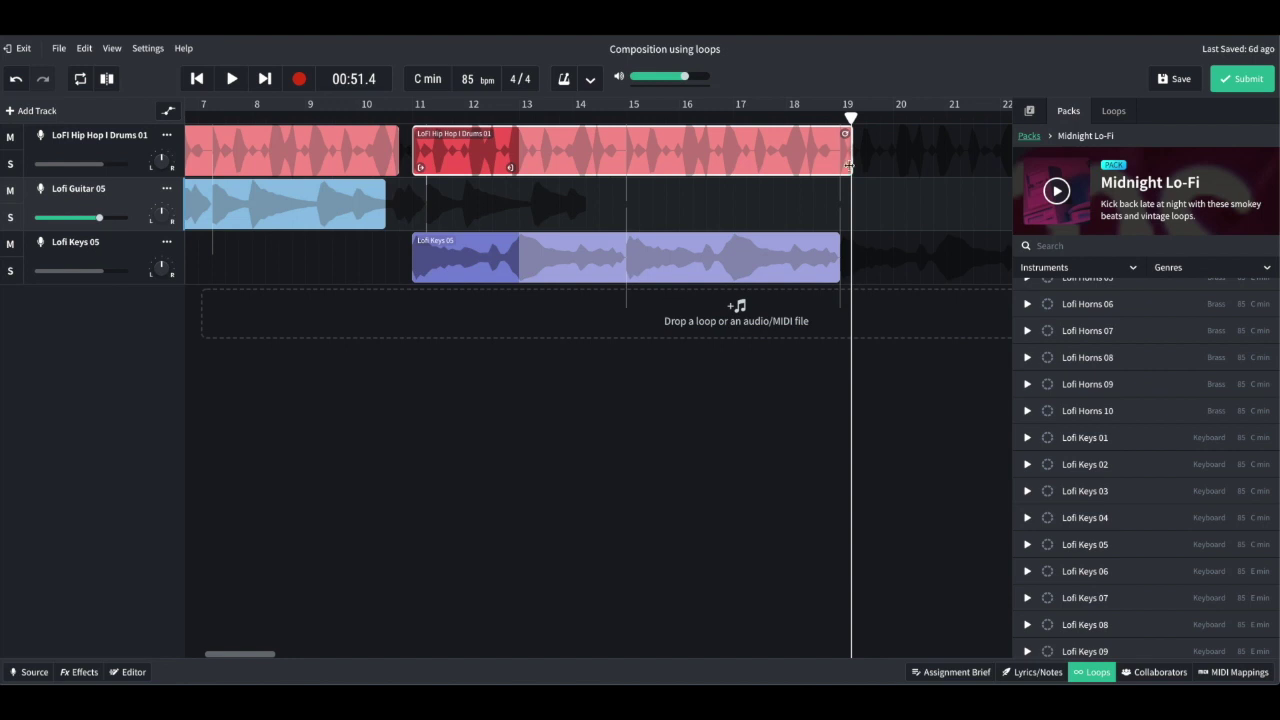
pyautogui.moveTo(850, 117); pyautogui.dragTo(833, 140)
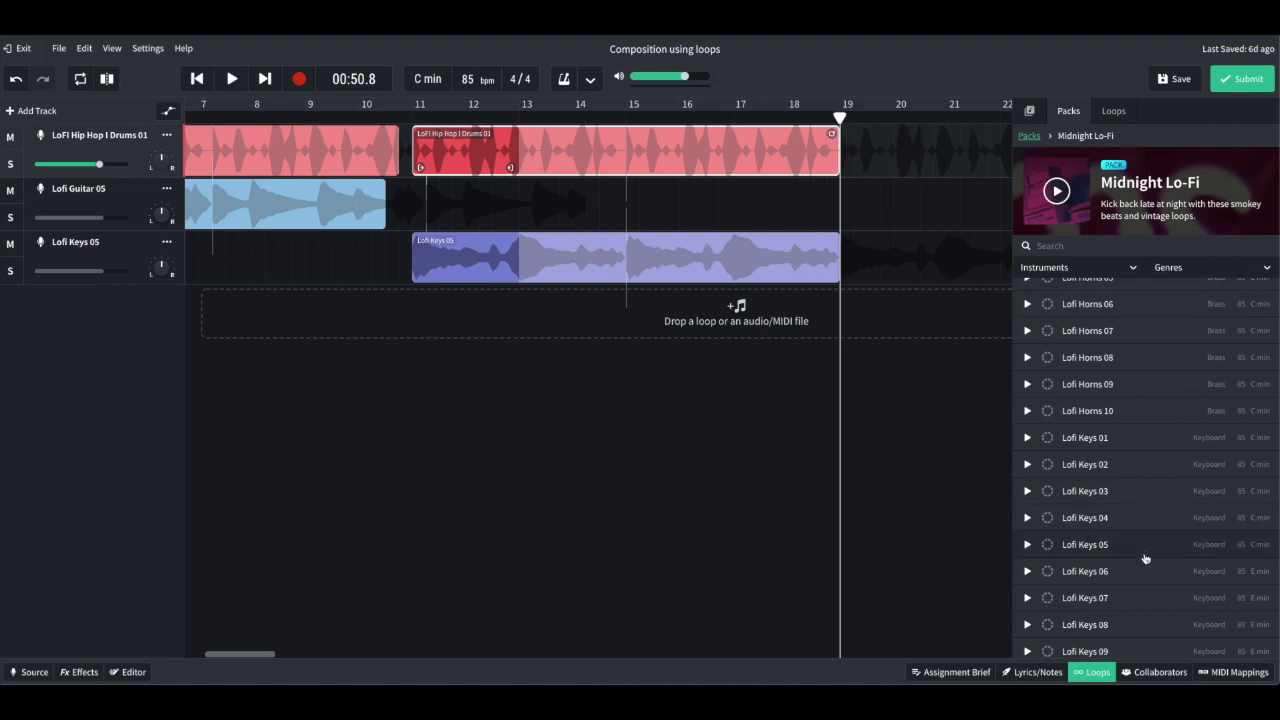
# Search the full loop library for "shaker" and preview Hyperdrive Shaker and Joe Ford Shakers.
pyautogui.scroll(4, 1138, 440)
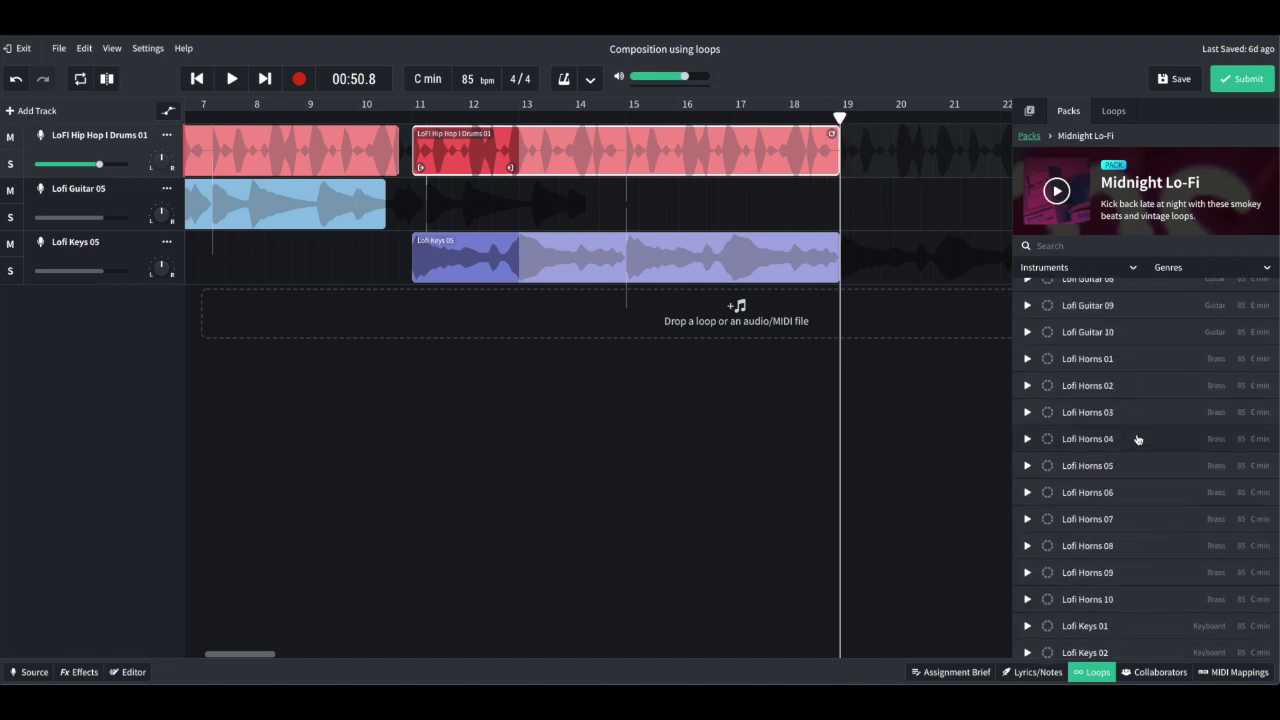
pyautogui.click(1116, 111)
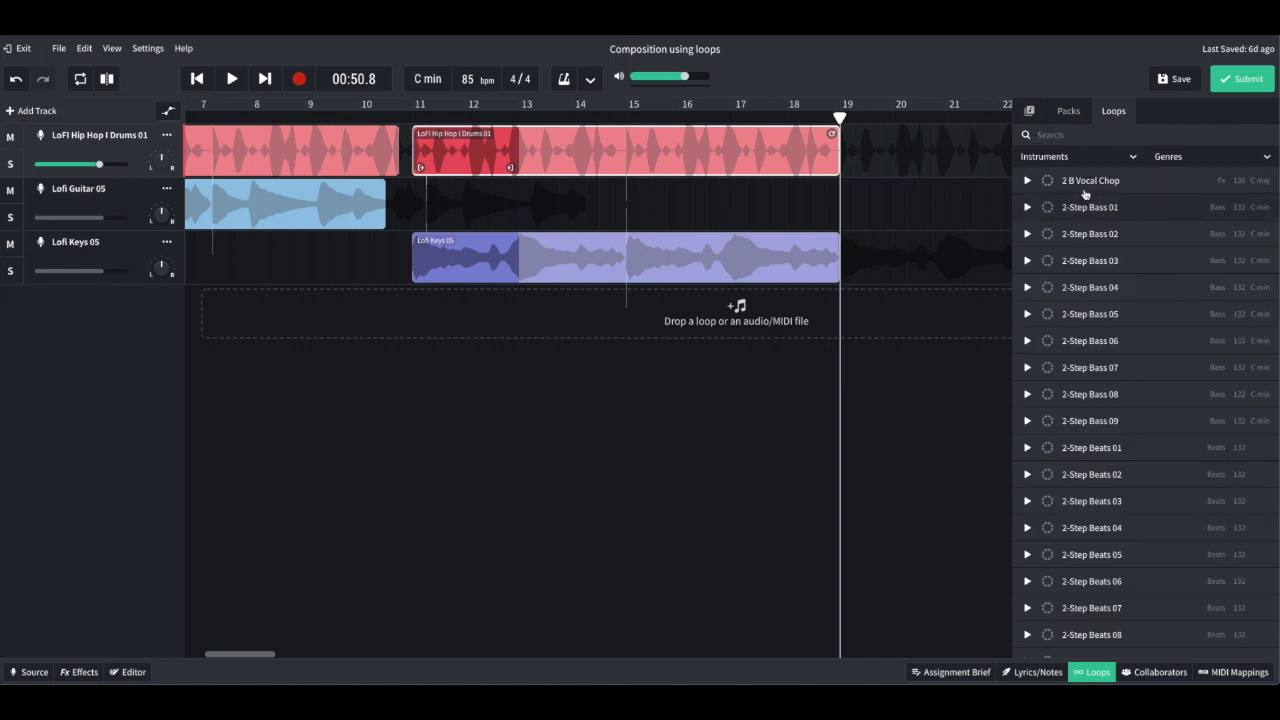
pyautogui.click(1068, 157)
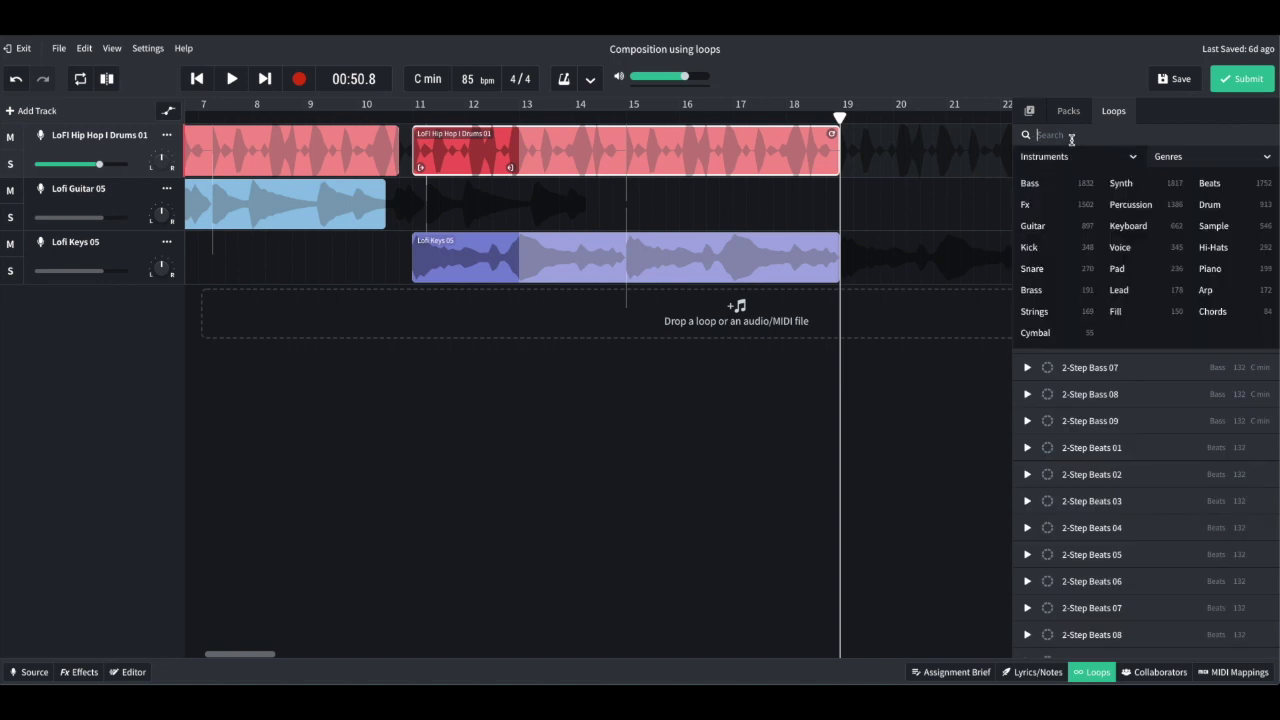
pyautogui.click(1071, 137)
pyautogui.write('shaker')
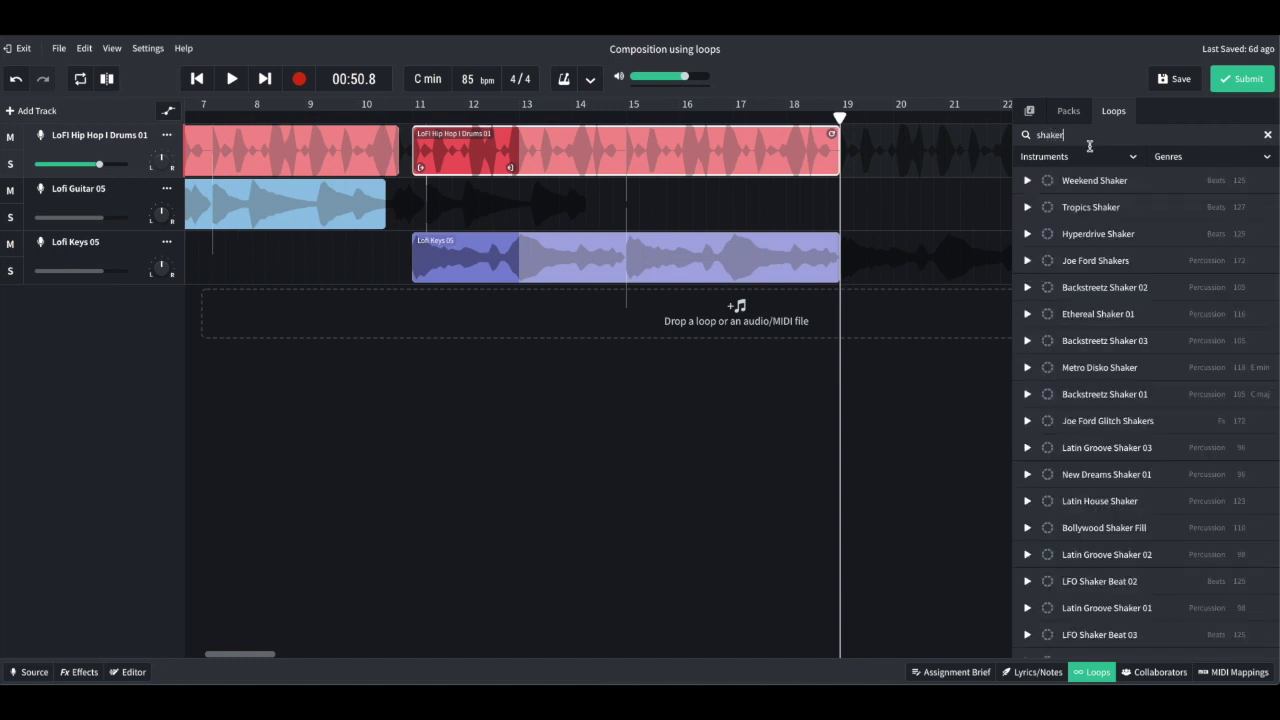
pyautogui.click(1094, 229)
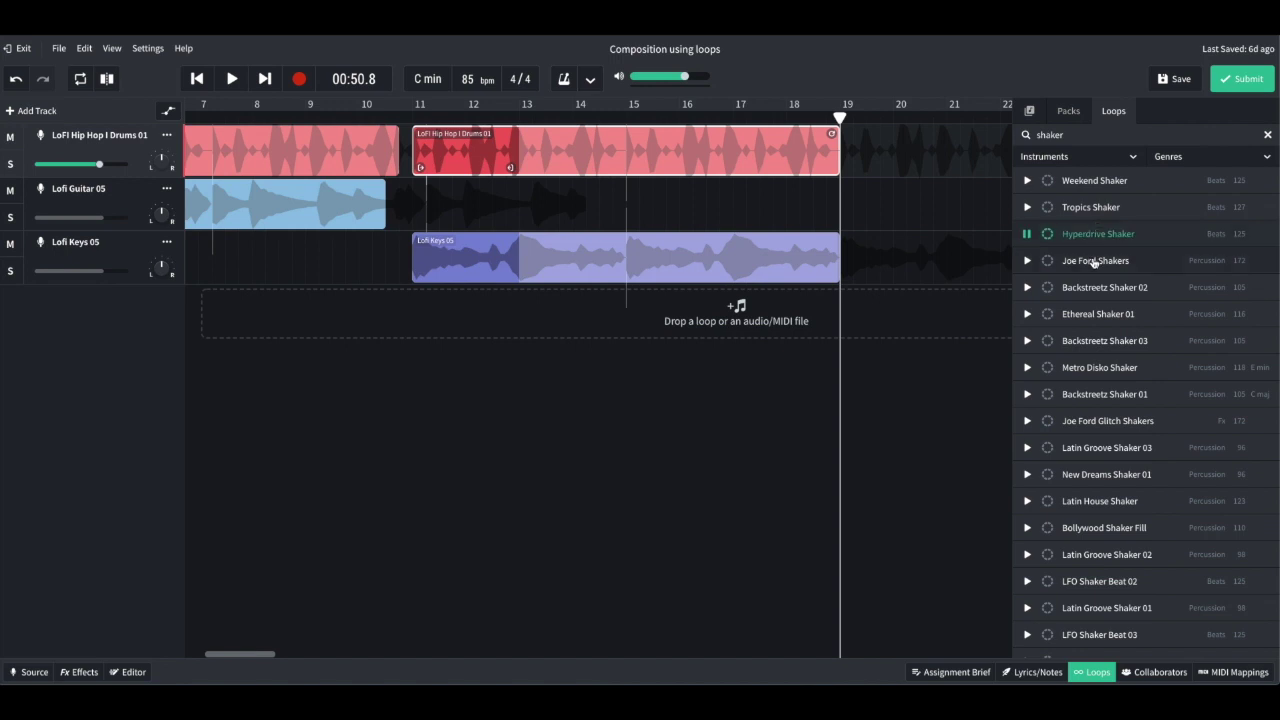
pyautogui.click(1095, 261)
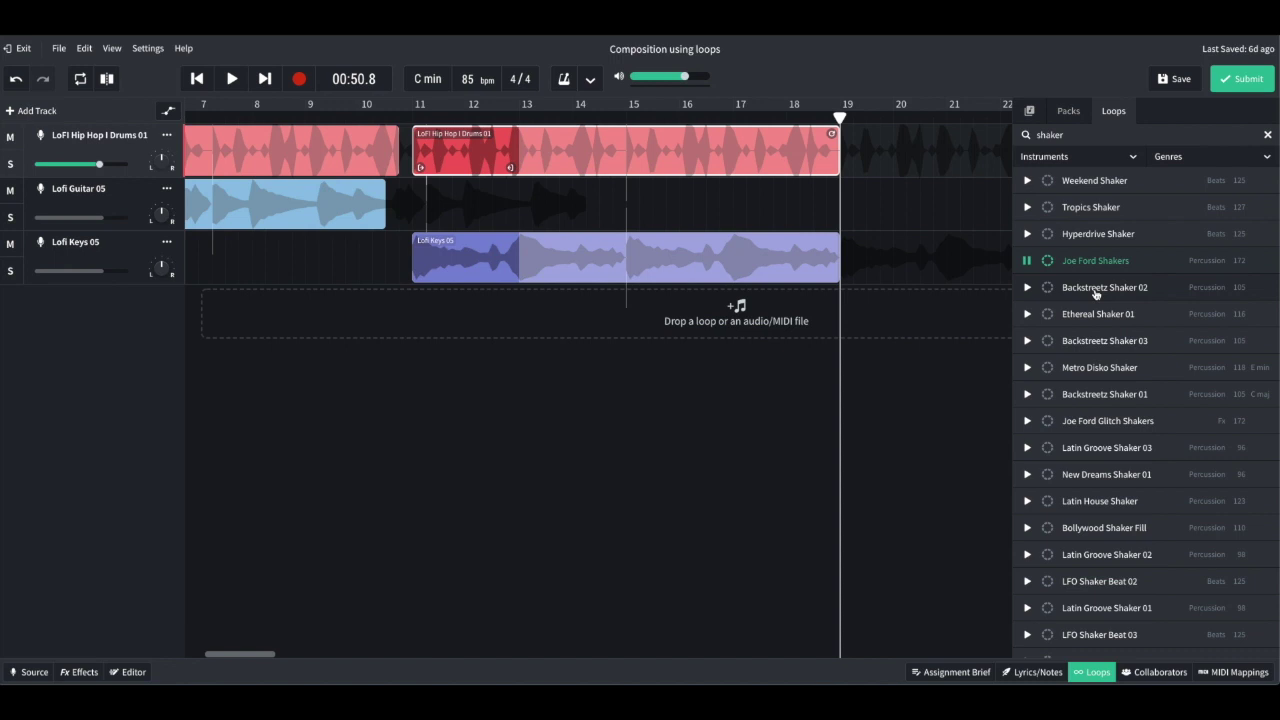
# Add the Cassette Trap Grump Shaker loop as a new track at bar 11 and extend its repeats to bar 19.
pyautogui.scroll(-5, 1095, 362)
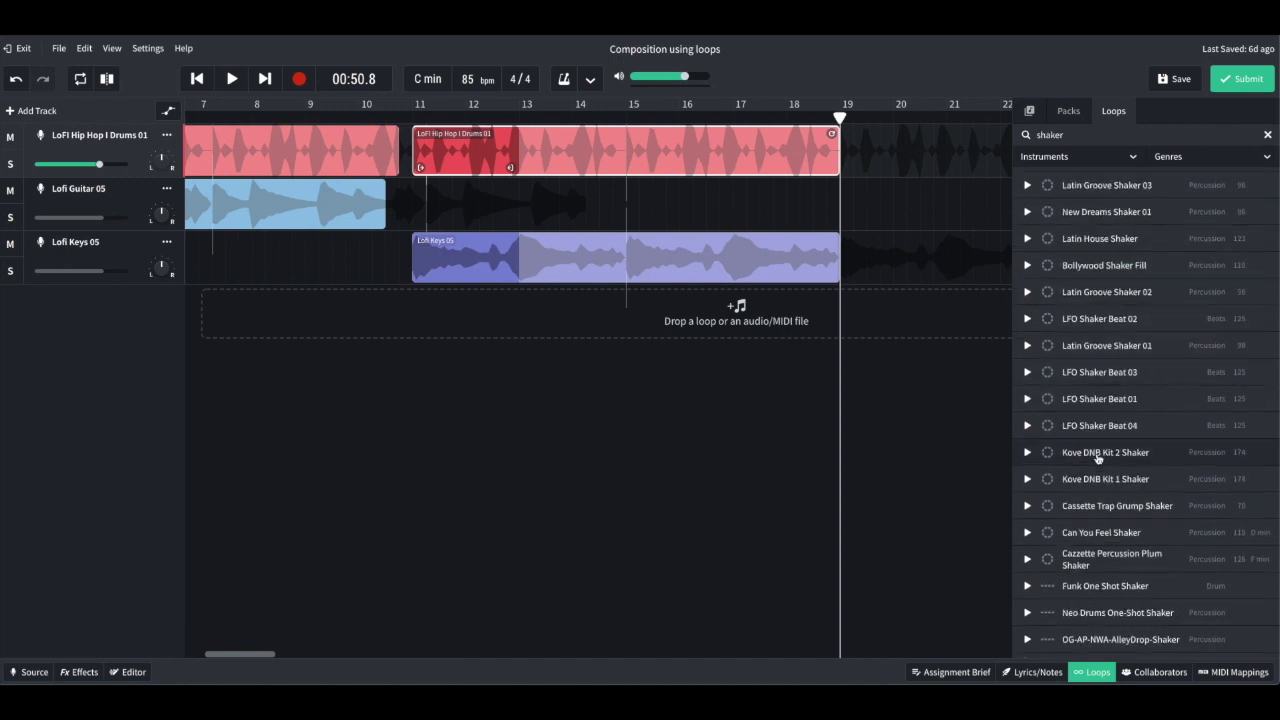
pyautogui.scroll(-1, 1098, 457)
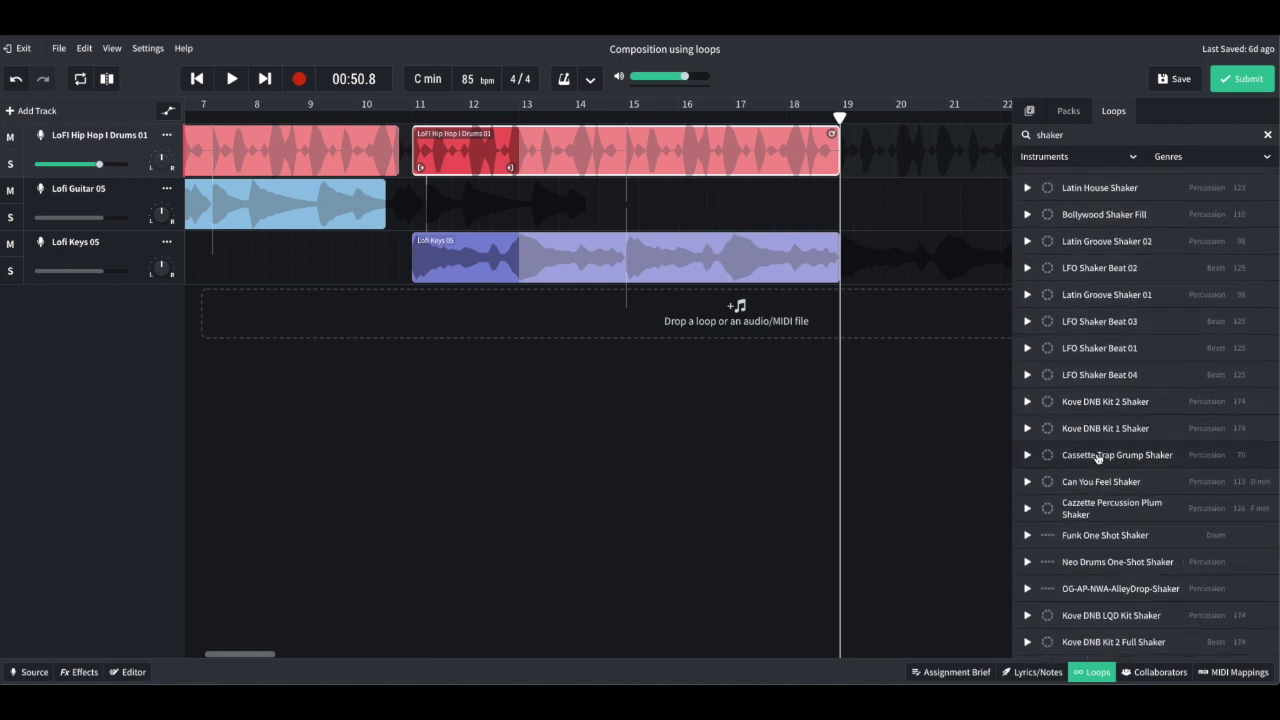
pyautogui.click(1098, 457)
pyautogui.scroll(-5, 1098, 457)
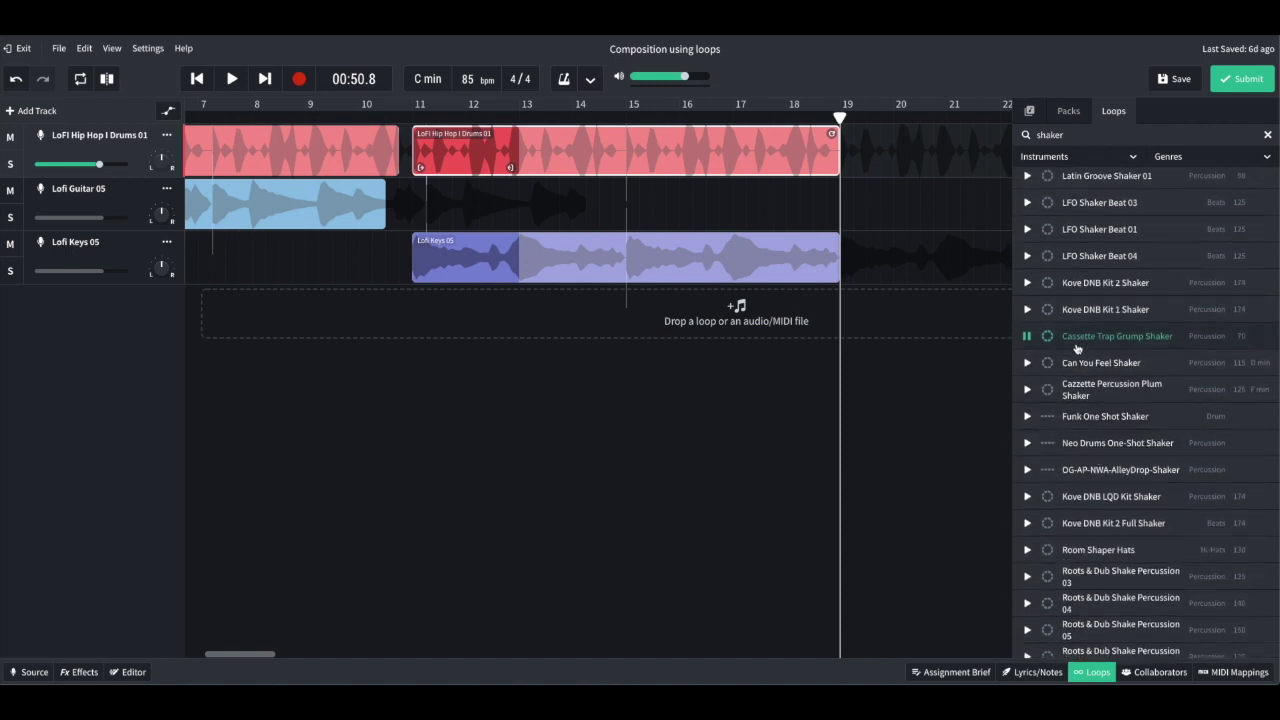
pyautogui.moveTo(1077, 347); pyautogui.dragTo(422, 317)
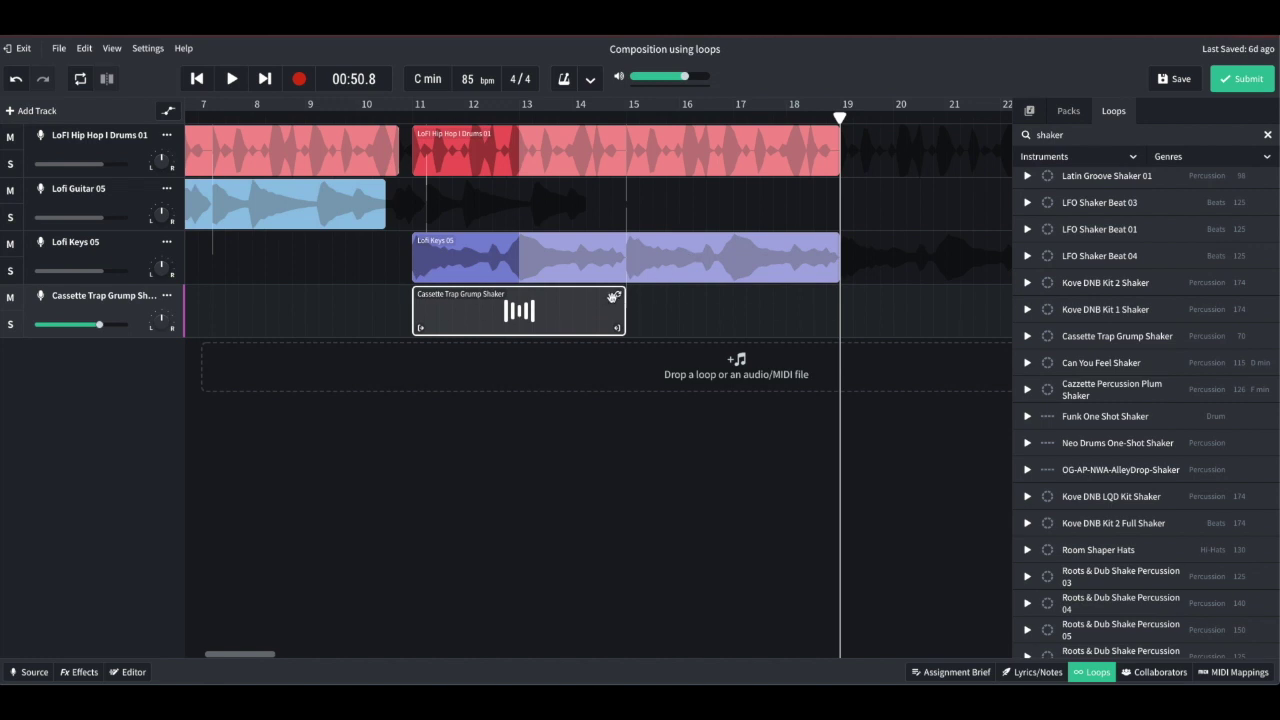
pyautogui.moveTo(620, 295); pyautogui.dragTo(838, 300)
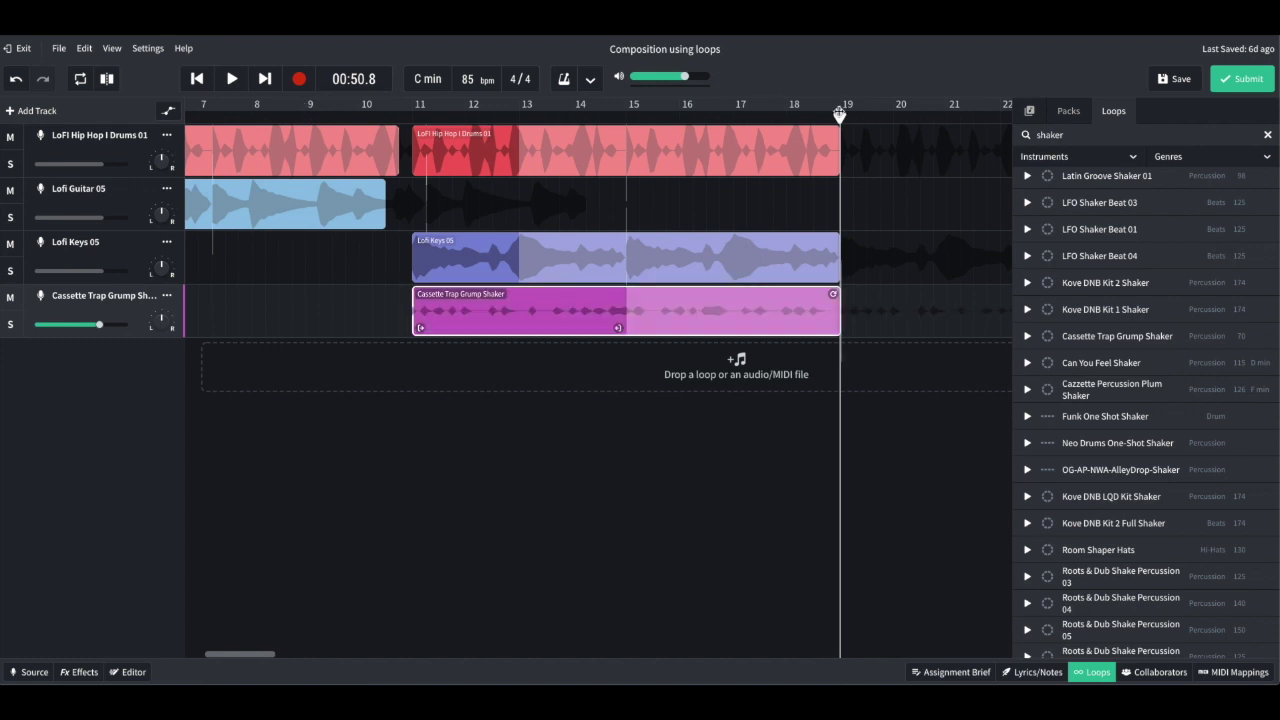
# Play the arrangement from just before bar 9 to about bar 19, briefly soloing the shaker track.
pyautogui.moveTo(840, 112); pyautogui.dragTo(786, 112)
pyautogui.moveTo(636, 115); pyautogui.dragTo(300, 115)
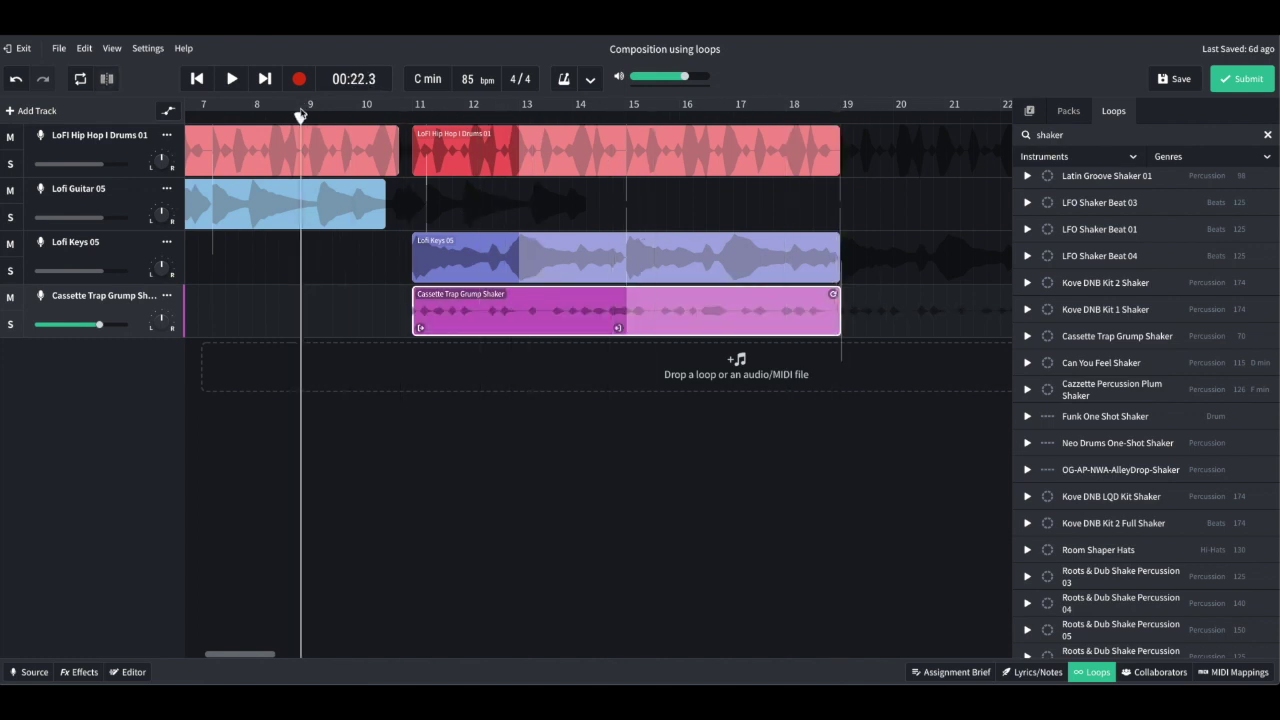
pyautogui.press('space')
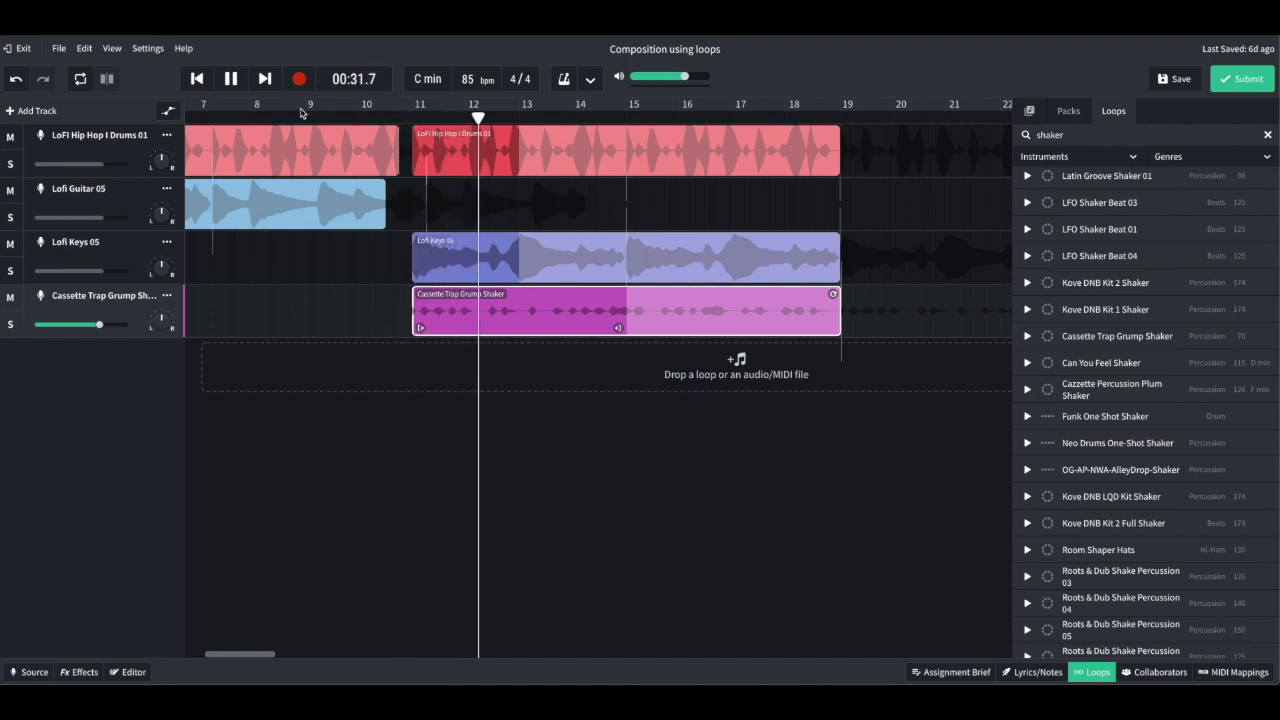
pyautogui.click(10, 330)
pyautogui.click(10, 328)
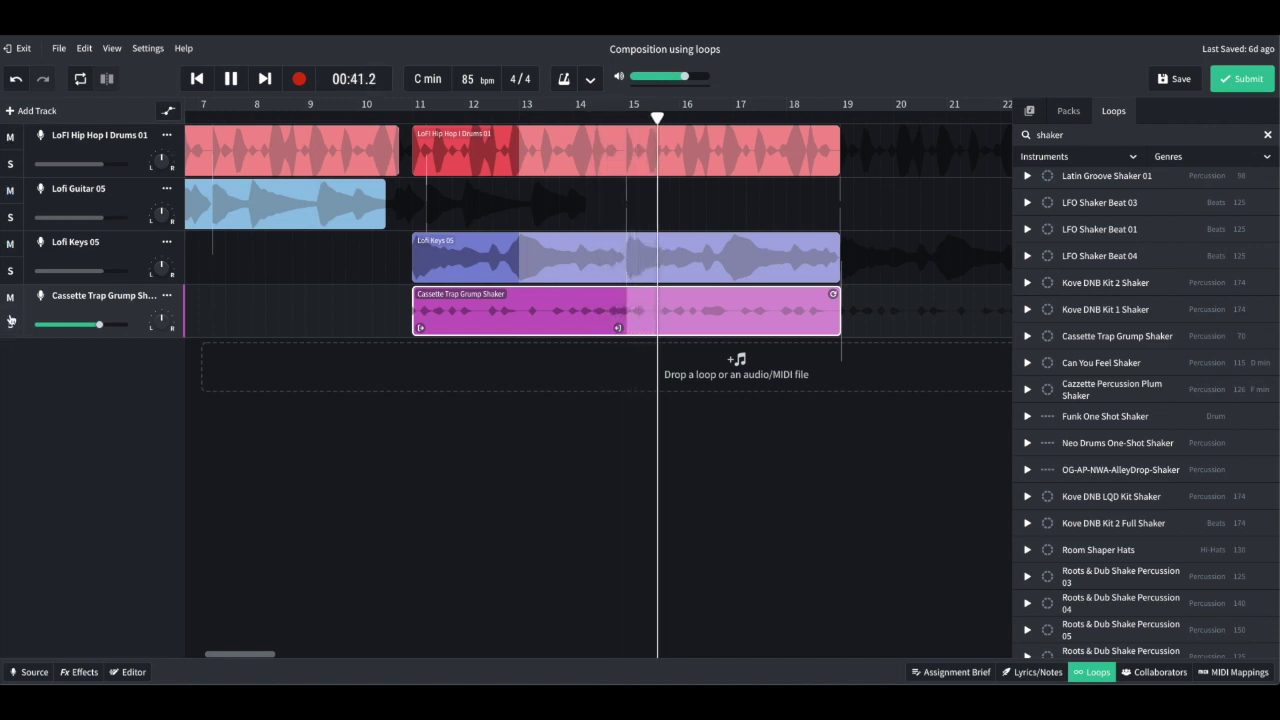
pyautogui.click(231, 79)
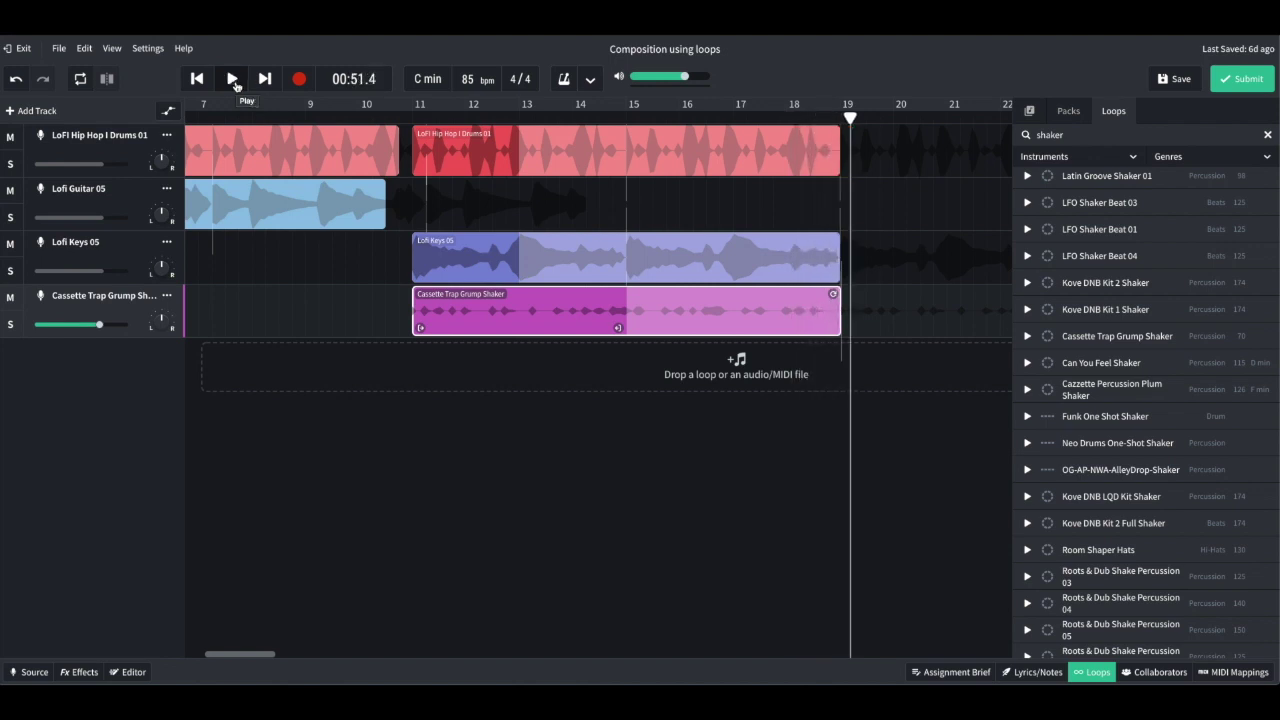
pyautogui.hscroll(-5, 414, 371)
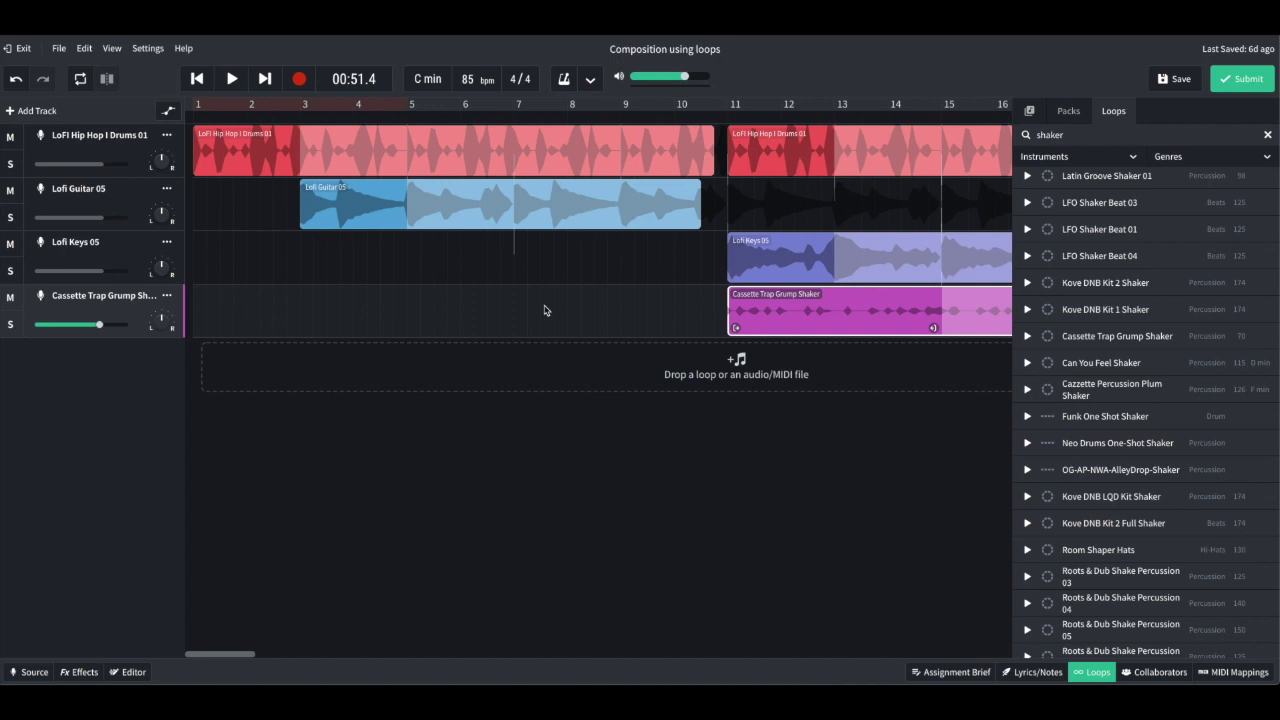
pyautogui.hscroll(4, 544, 310)
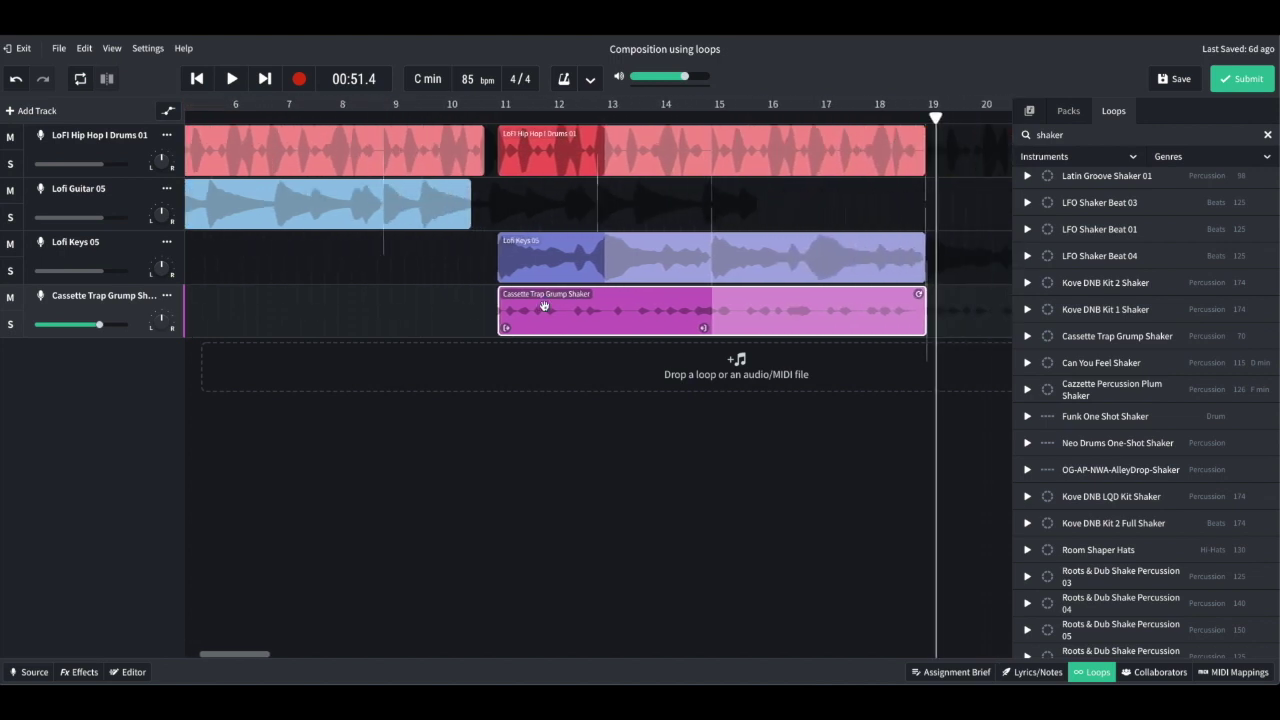